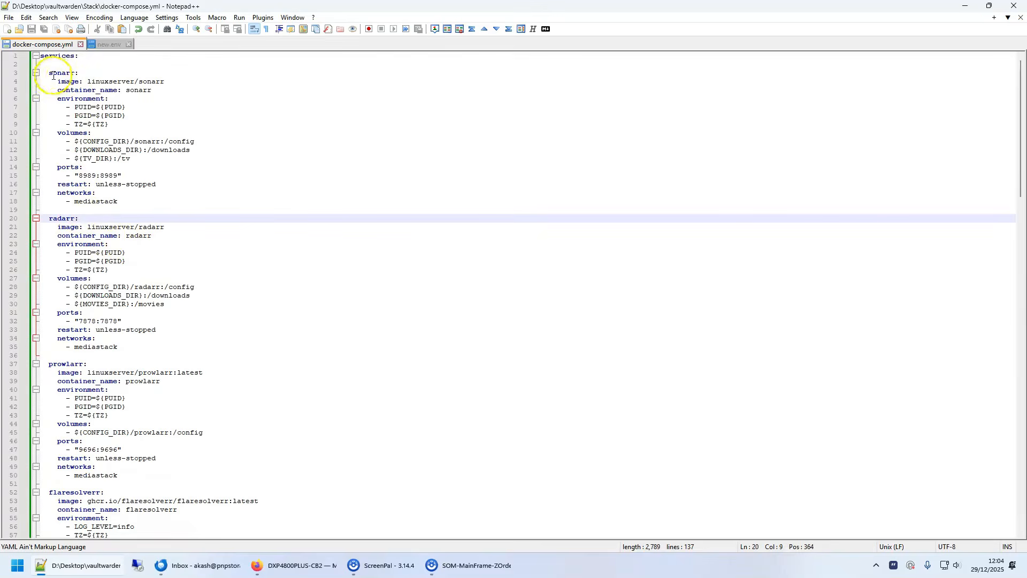
# Step: Review the service definitions in docker-compose.yml from sonarr down to bazarr
pyautogui.scroll(-4, 166, 265)
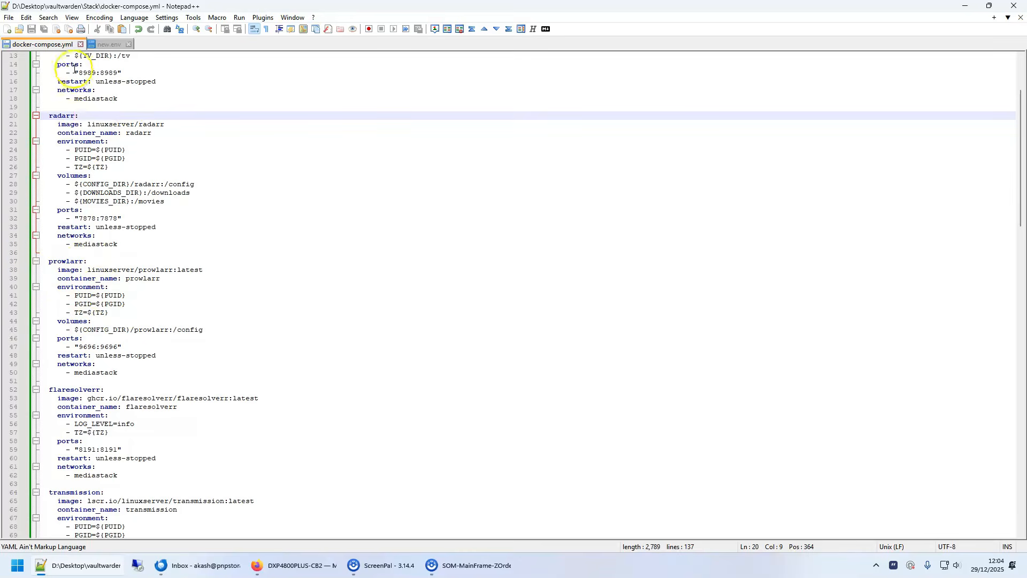
pyautogui.scroll(-8, 193, 266)
pyautogui.moveTo(76, 282); pyautogui.dragTo(172, 413)
pyautogui.click(172, 415)
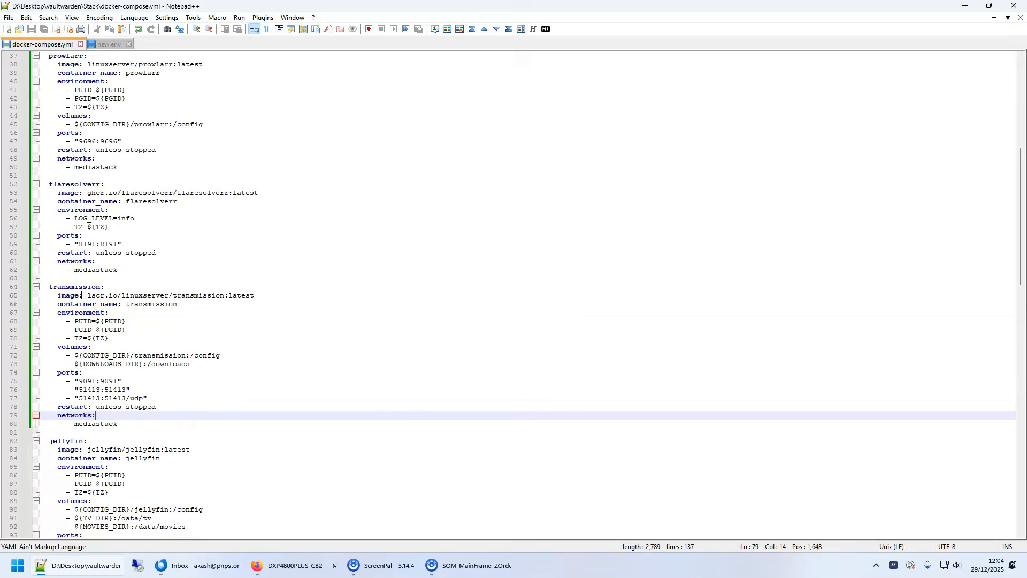
pyautogui.scroll(-6, 206, 316)
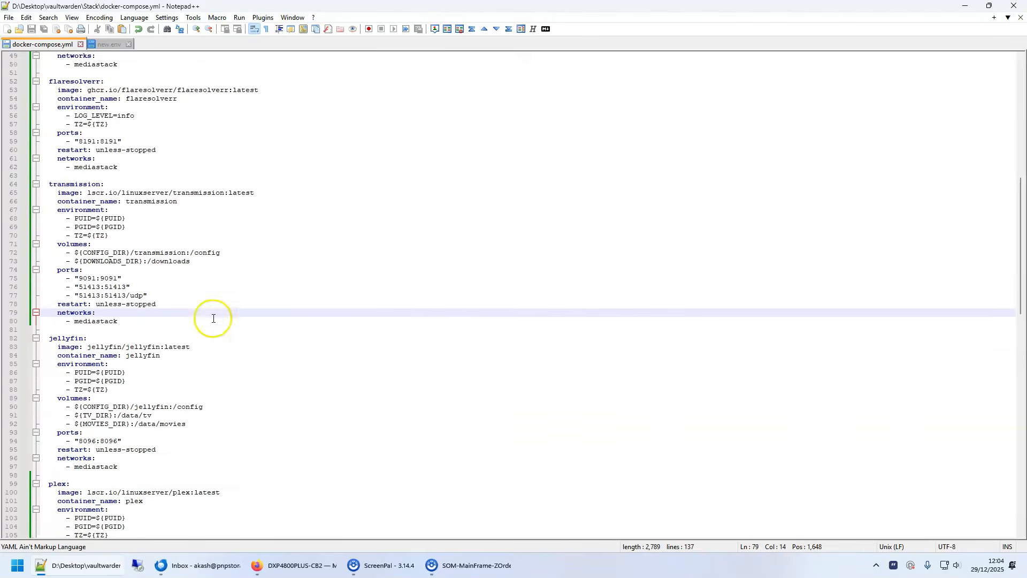
pyautogui.click(86, 289)
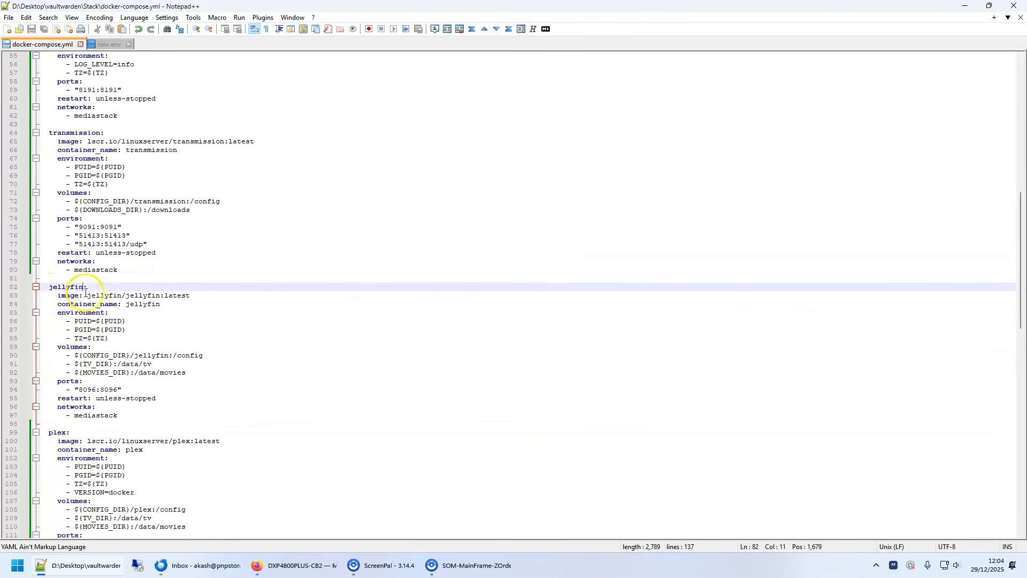
pyautogui.click(80, 431)
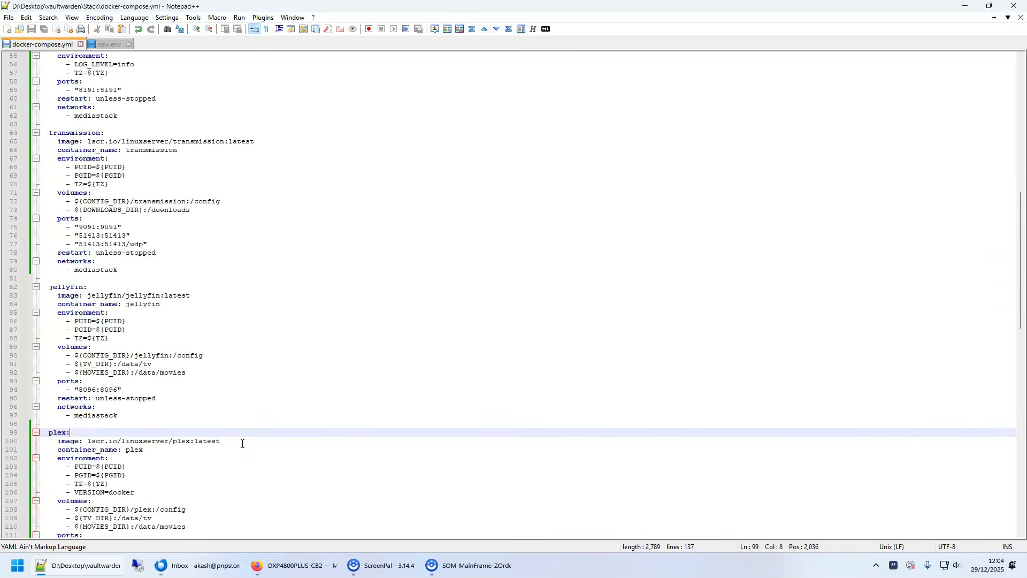
pyautogui.scroll(-8, 255, 440)
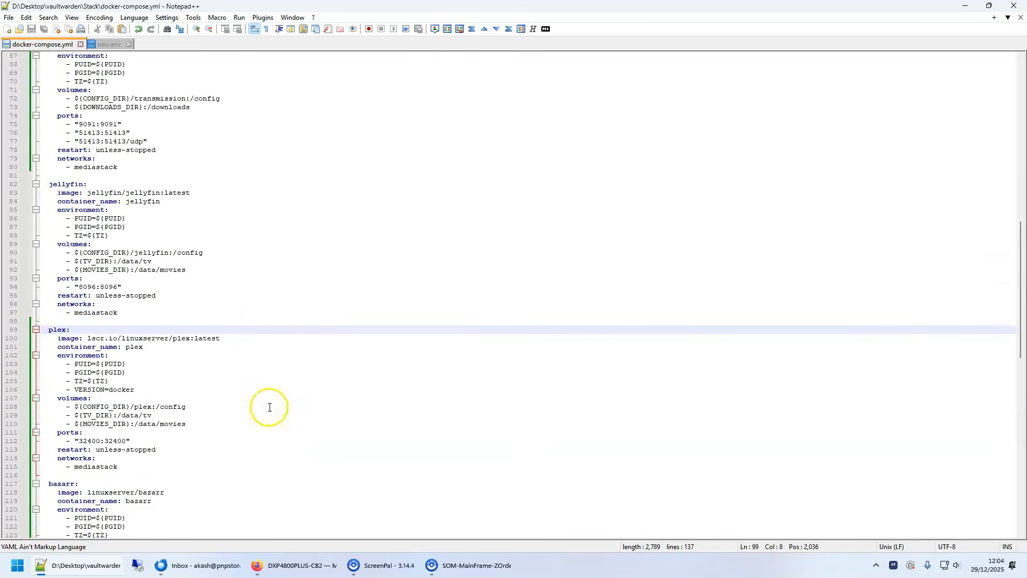
pyautogui.click(135, 390)
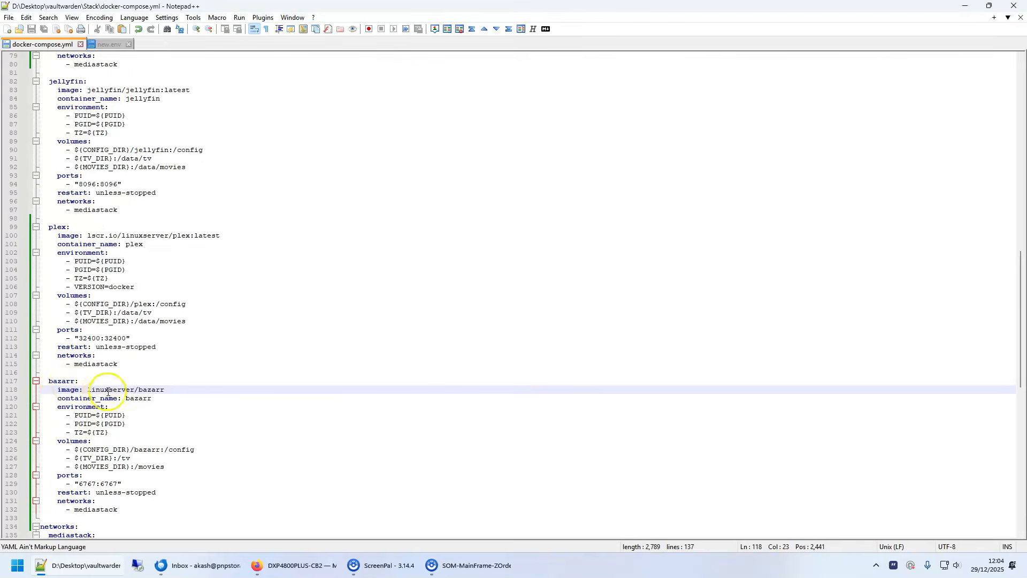
# Step: Go back up through docker-compose.yml and examine the prowlarr and flaresolverr service definitions
pyautogui.scroll(14, 204, 267)
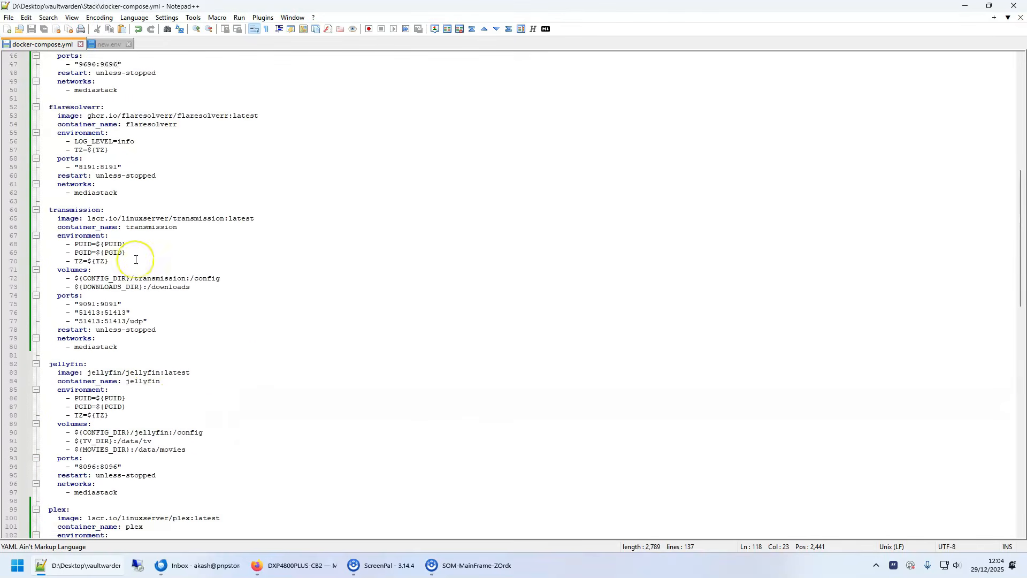
pyautogui.scroll(2, 135, 260)
pyautogui.click(75, 107)
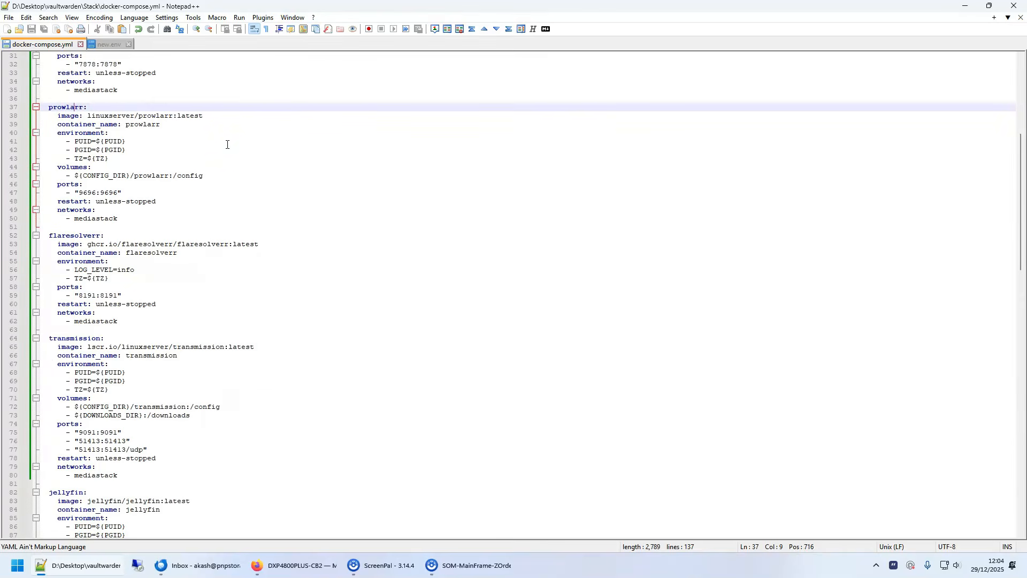
pyautogui.click(88, 236)
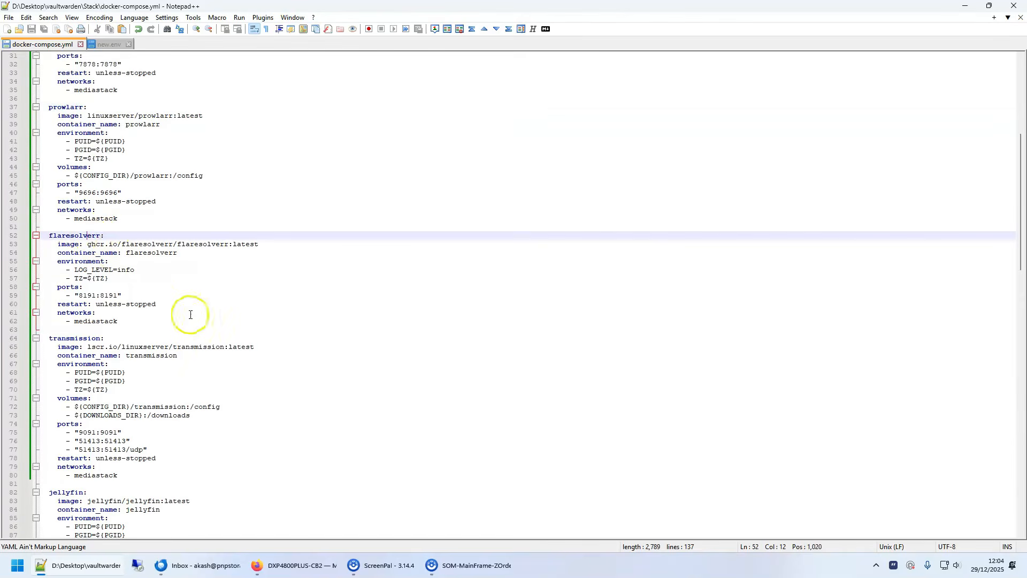
pyautogui.scroll(8, 260, 340)
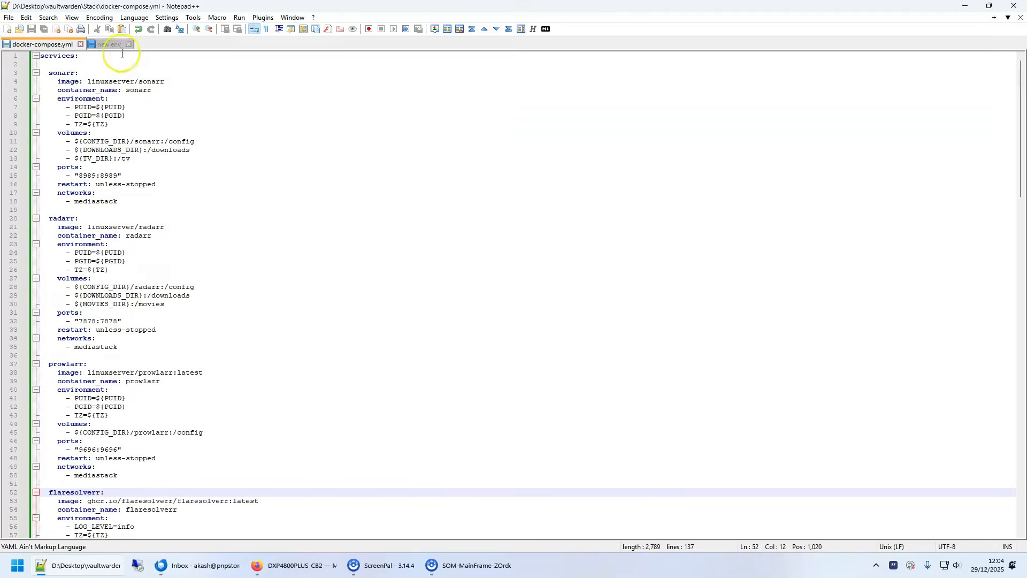
# Step: Compare the PUID, PGID and TZ variables of the sonarr service in docker-compose.yml with the entries in new.env
pyautogui.click(106, 45)
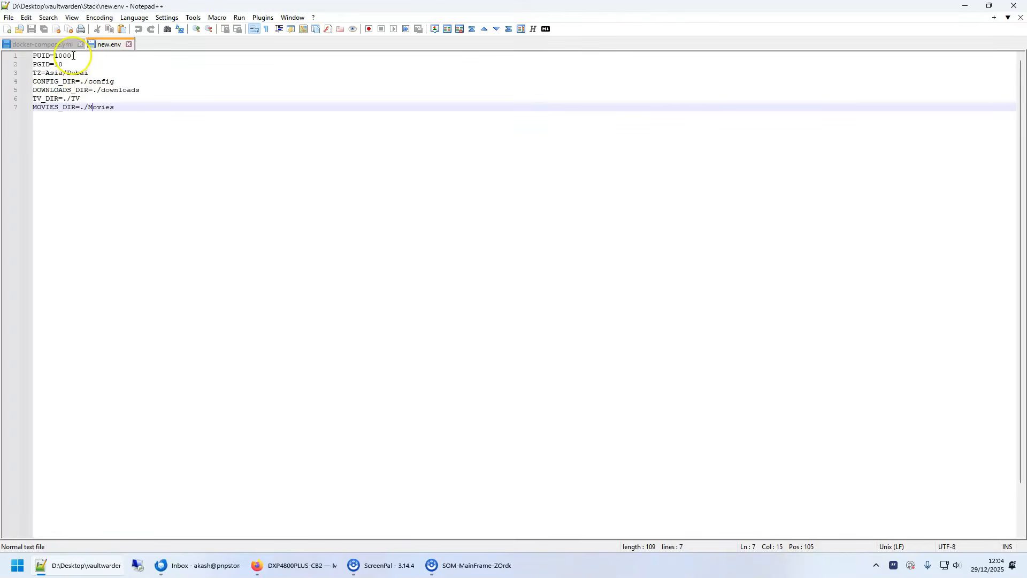
pyautogui.click(39, 44)
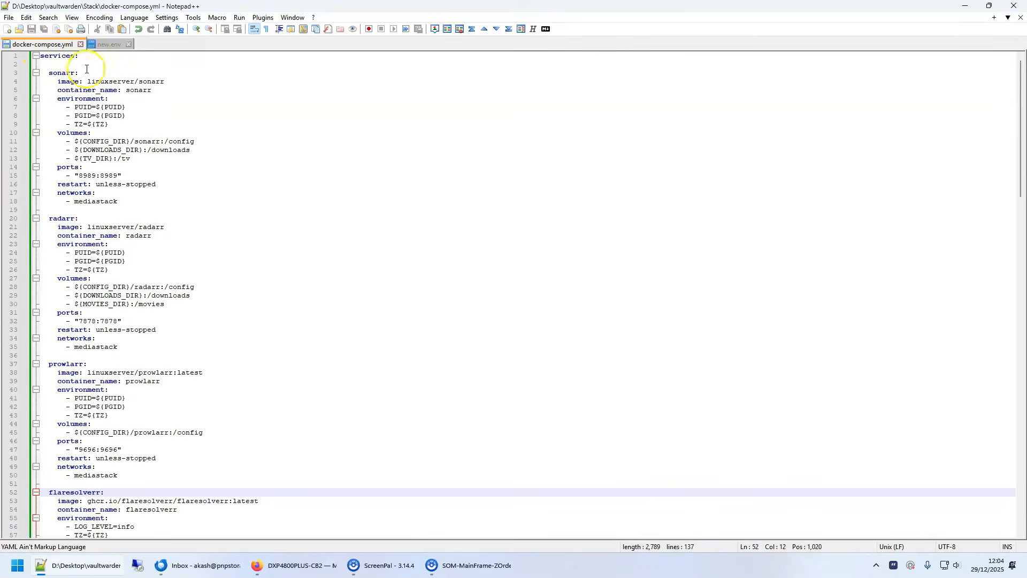
pyautogui.click(82, 107)
pyautogui.click(84, 116)
pyautogui.click(83, 108)
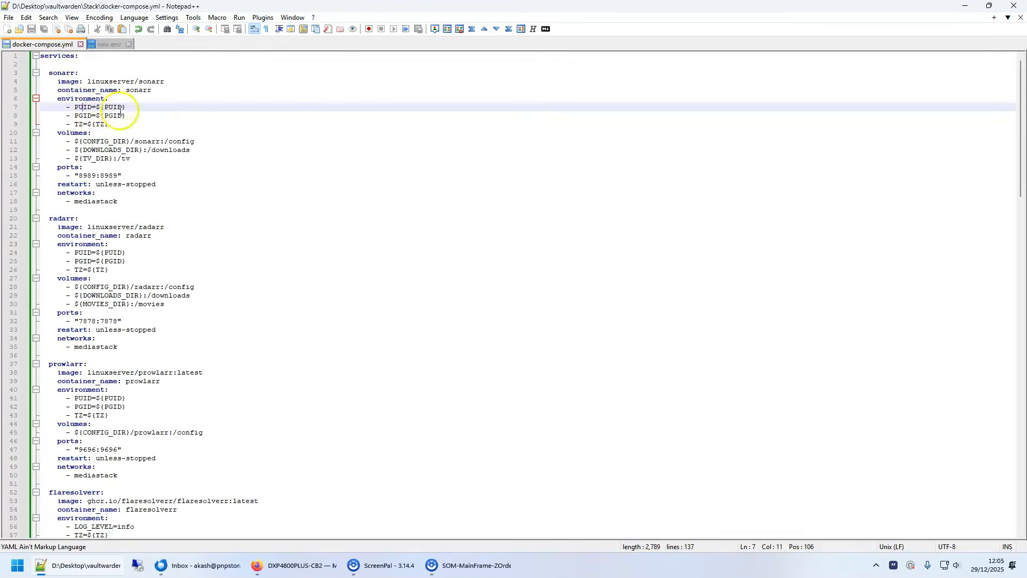
pyautogui.click(105, 124)
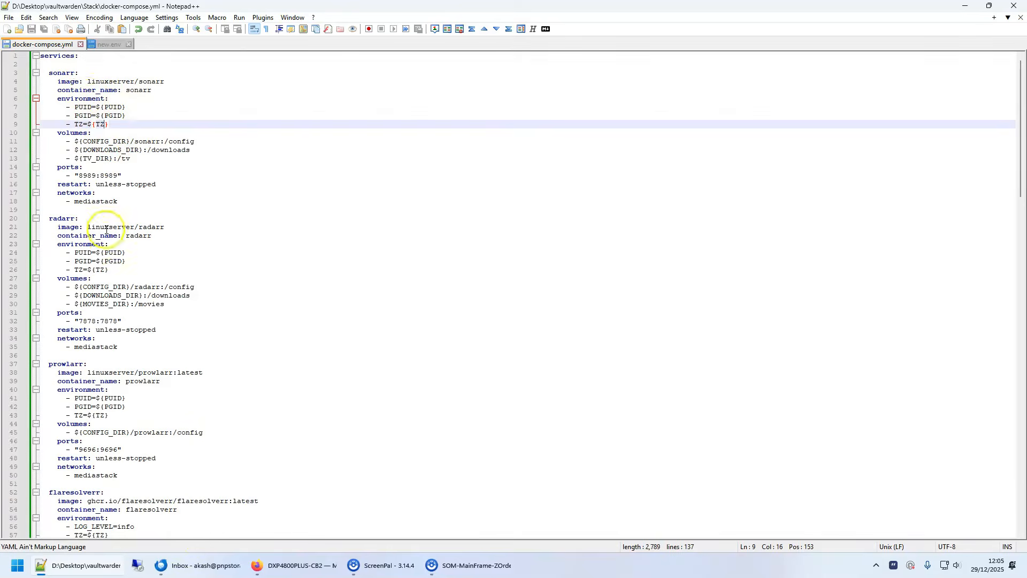
pyautogui.click(101, 44)
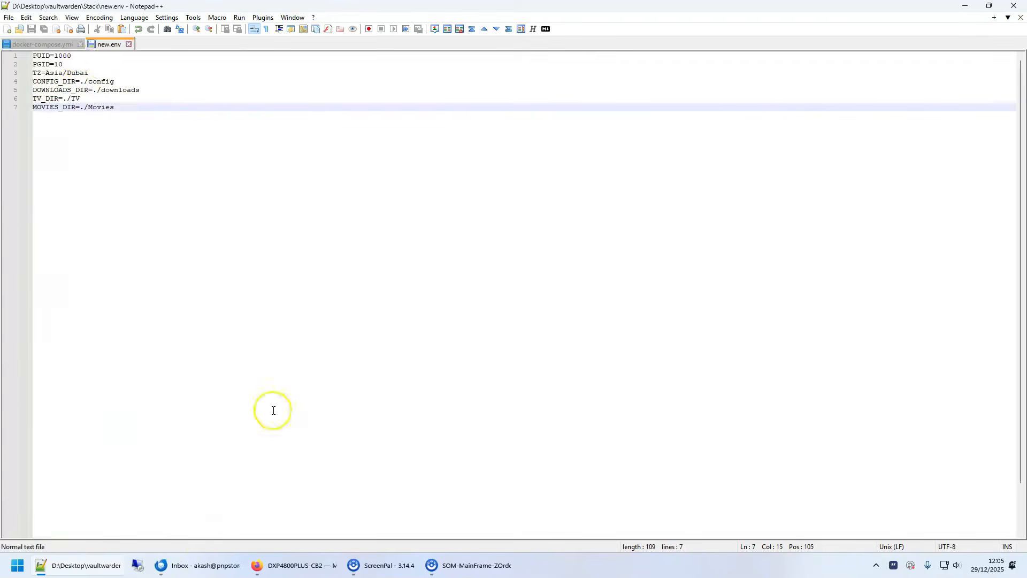
# Step: Switch to the NAS desktop in Firefox and open Docker's project creation form to check the PUID and PGID values
pyautogui.click(292, 573)
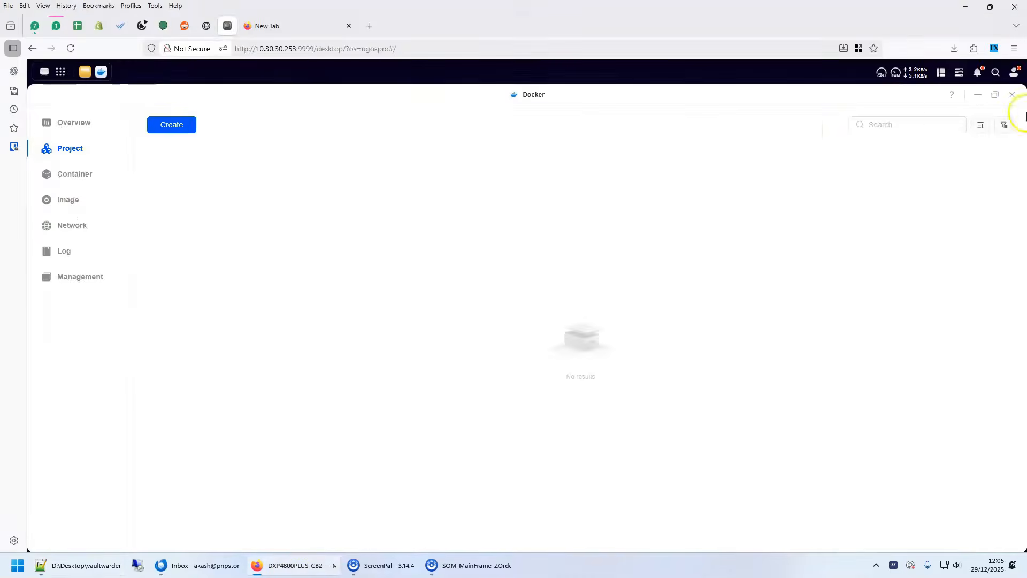
pyautogui.click(1012, 95)
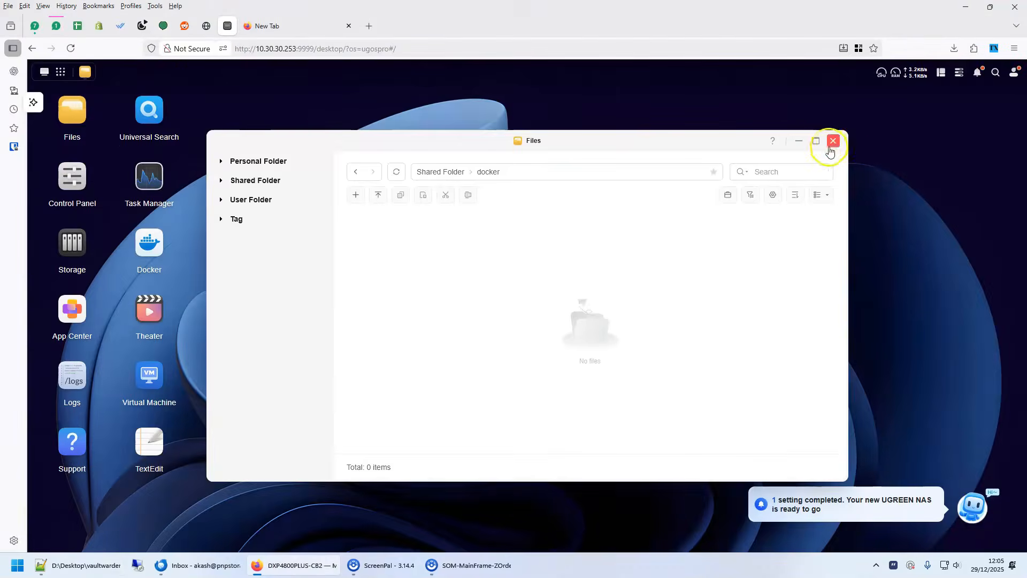
pyautogui.click(837, 142)
pyautogui.click(148, 270)
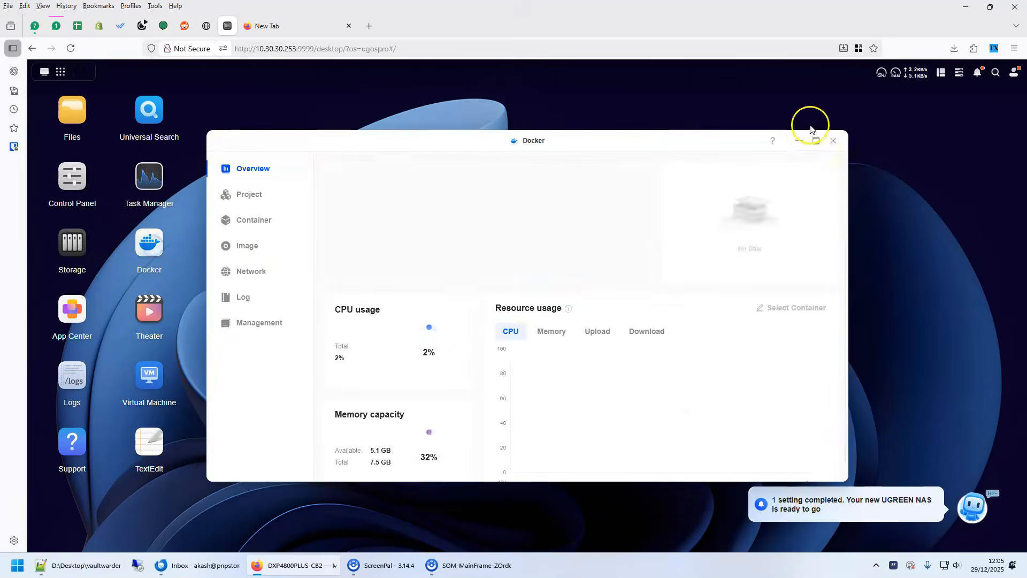
pyautogui.click(813, 139)
pyautogui.click(69, 149)
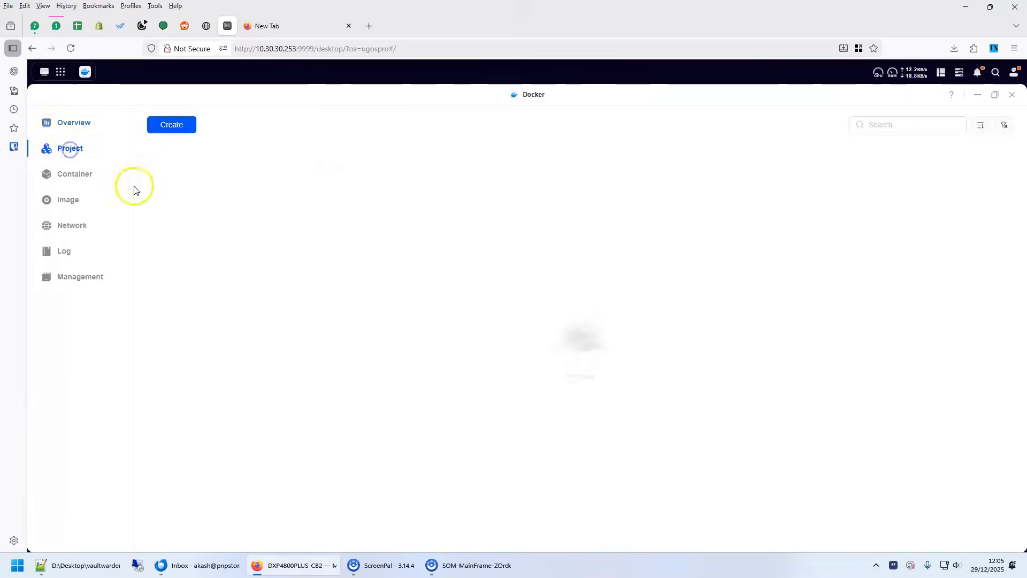
pyautogui.click(168, 126)
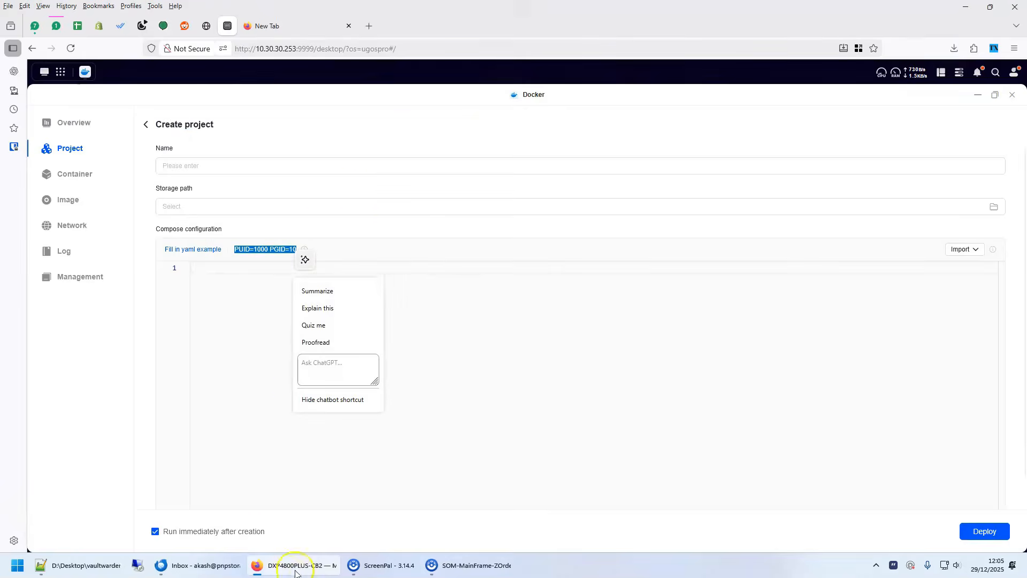
# Step: Return to new.env in Notepad++ and review the PUID, PGID, time zone and the config, downloads, TV and movies directory entries
pyautogui.click(79, 566)
pyautogui.click(71, 56)
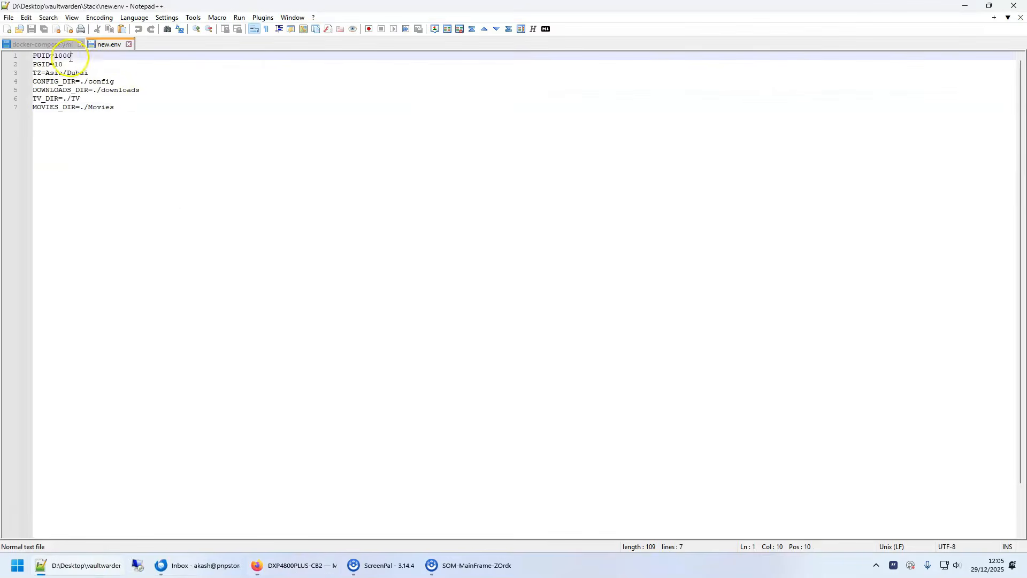
pyautogui.click(65, 65)
pyautogui.click(91, 73)
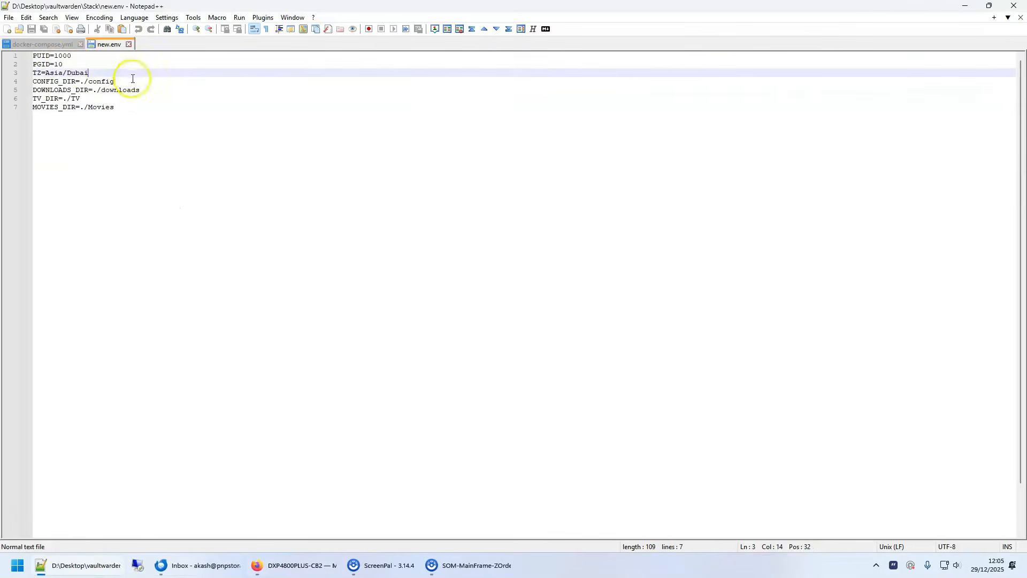
pyautogui.moveTo(63, 82); pyautogui.dragTo(31, 90)
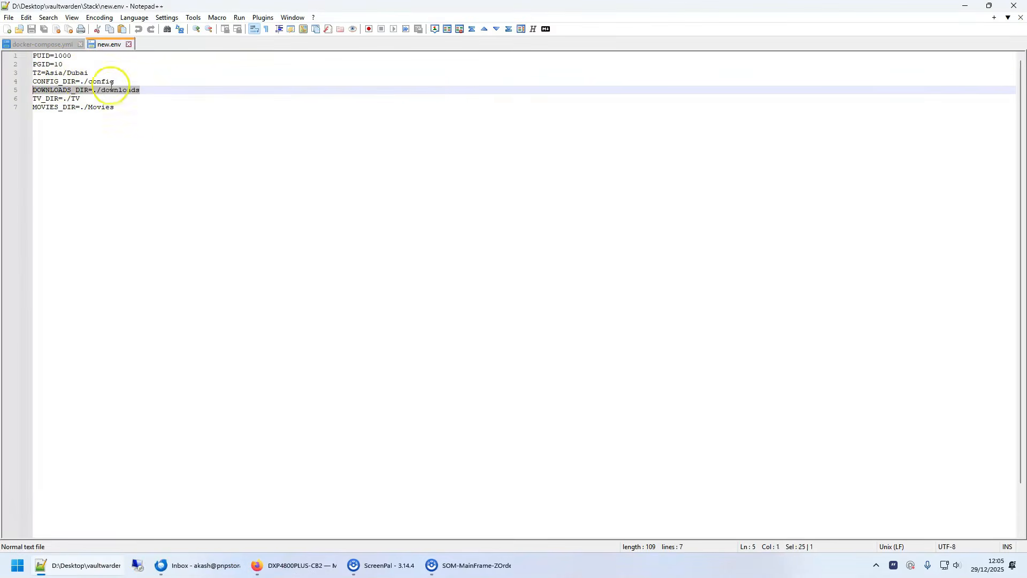
pyautogui.click(152, 90)
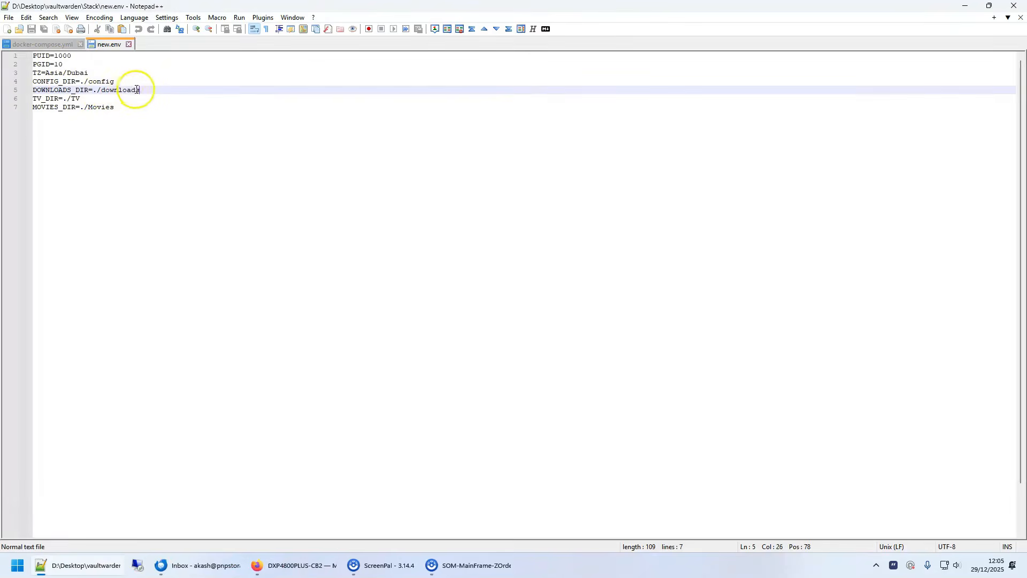
pyautogui.keyDown('shift'); pyautogui.click(103, 92); pyautogui.keyUp('shift')
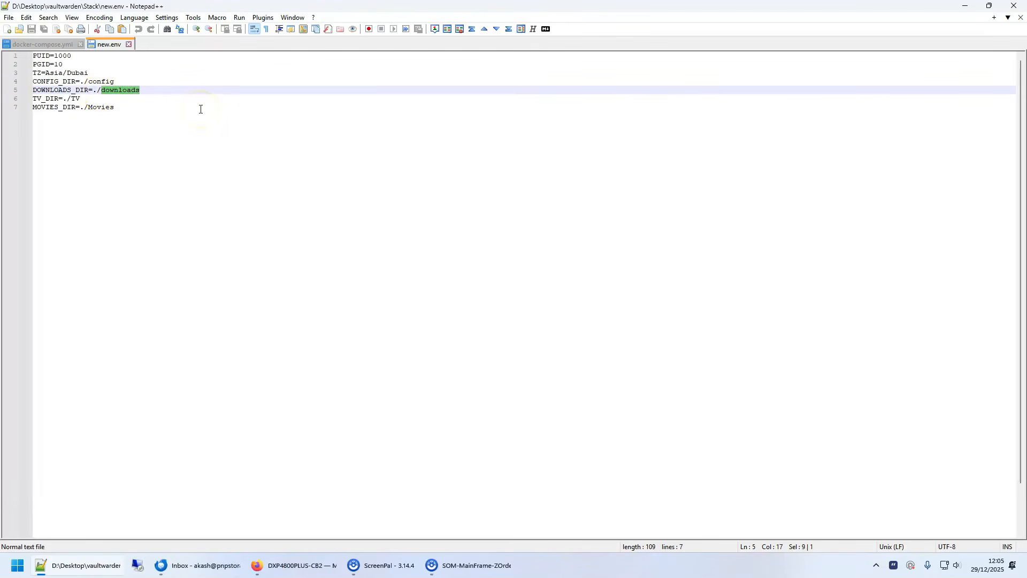
pyautogui.click(89, 97)
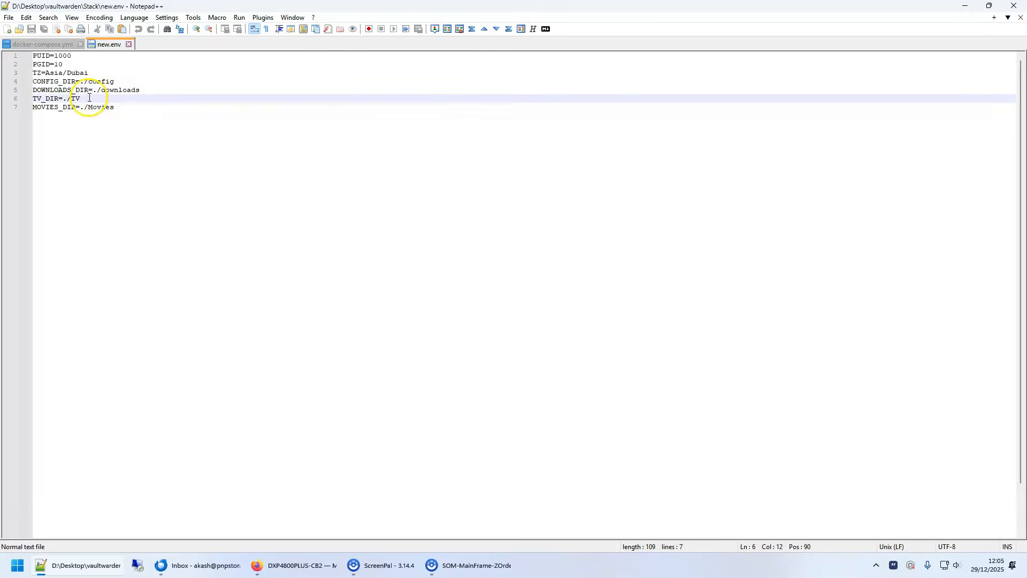
pyautogui.moveTo(127, 107); pyautogui.dragTo(33, 100)
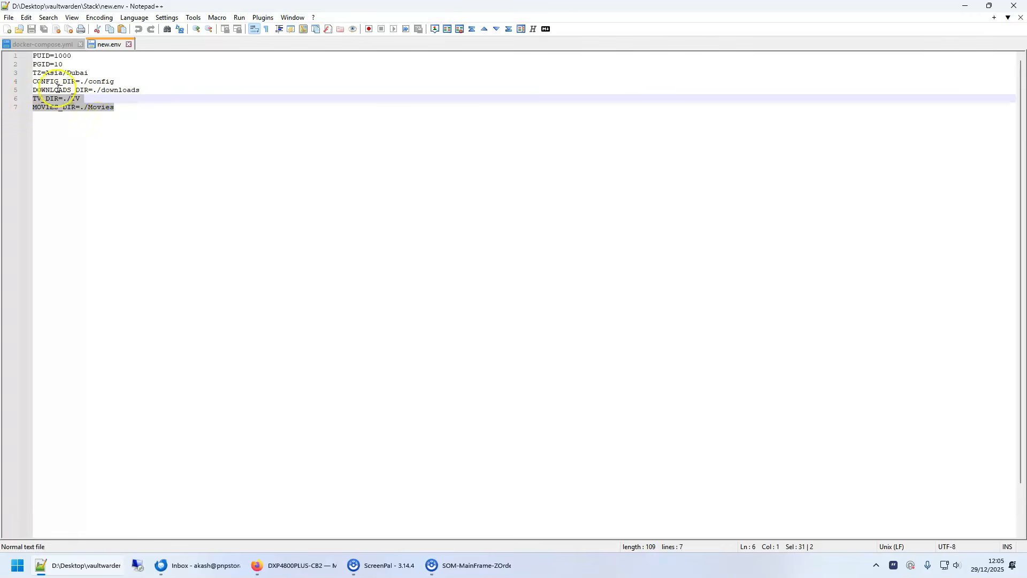
pyautogui.click(250, 277)
# Step: In the NAS desktop in Firefox, close Docker and view the properties of the shared docker folder to check its location
pyautogui.click(293, 566)
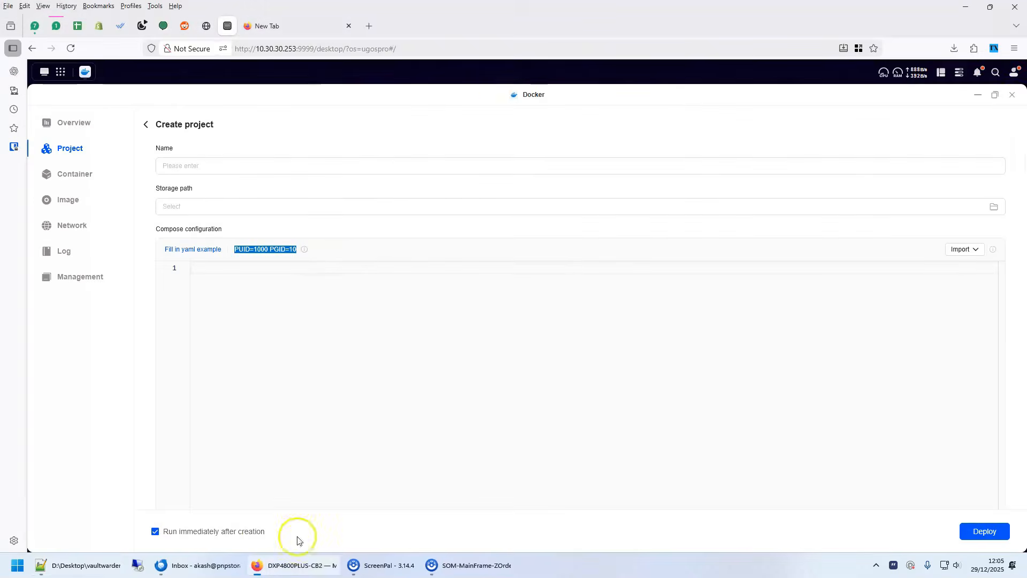
pyautogui.click(1013, 95)
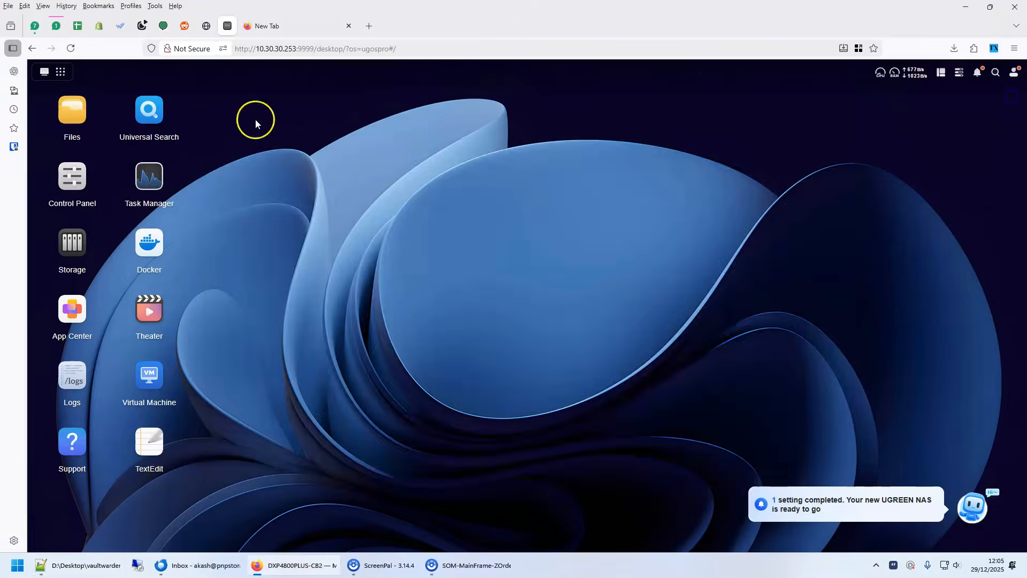
pyautogui.click(77, 115)
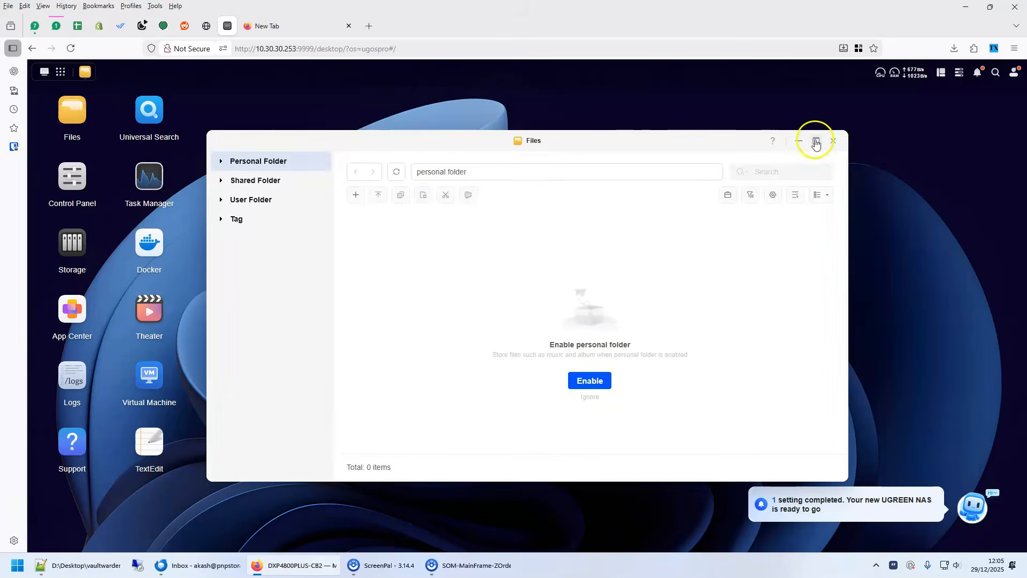
pyautogui.click(813, 140)
pyautogui.click(64, 135)
pyautogui.click(203, 194)
pyautogui.rightClick(206, 196)
pyautogui.click(249, 365)
pyautogui.click(427, 213)
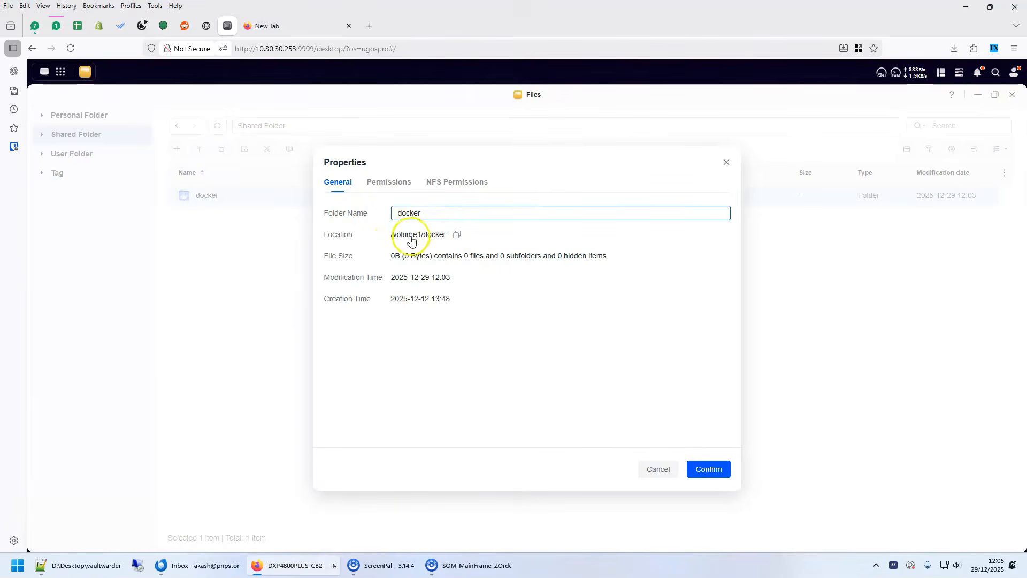
# Step: Return to new.env in Notepad++ and examine the TV_DIR and MOVIES_DIR paths
pyautogui.click(136, 565)
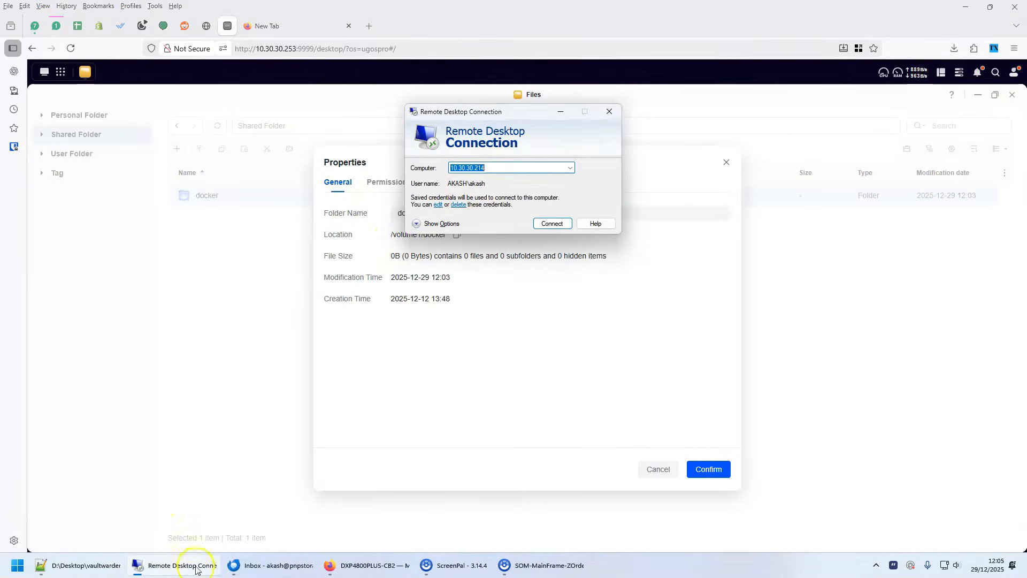
pyautogui.click(609, 112)
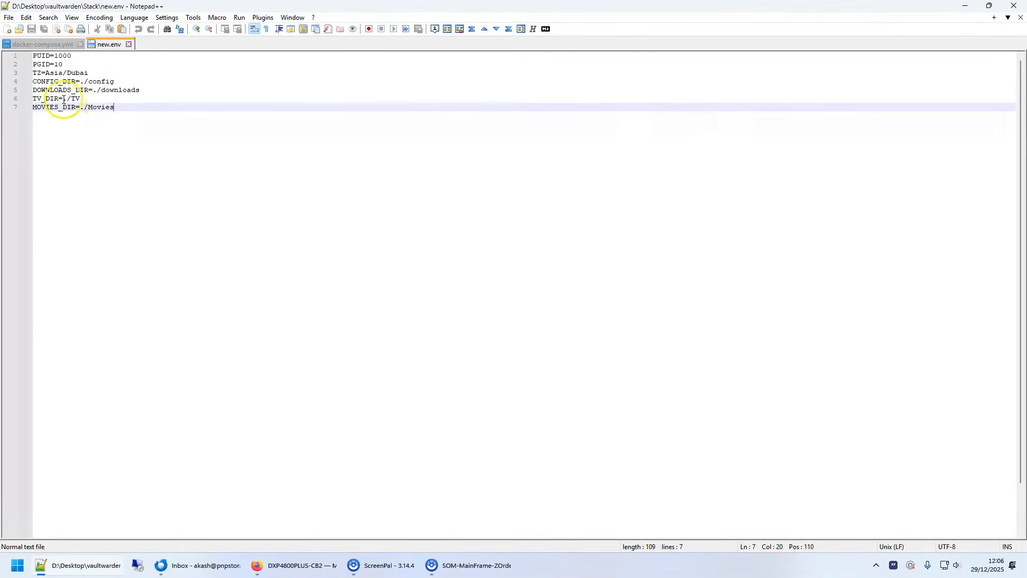
pyautogui.press('Up')
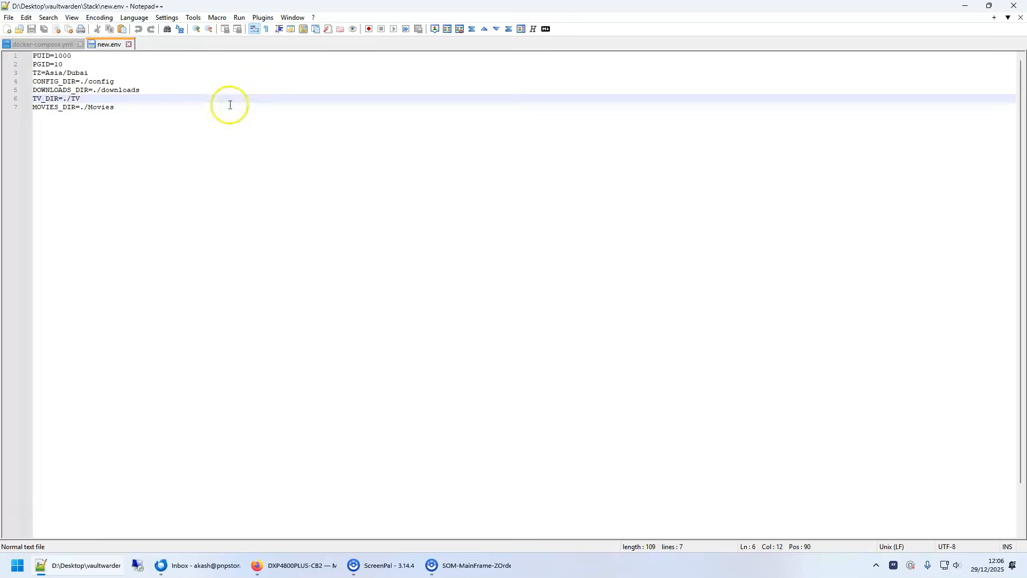
# Step: Highlight the Movies folder name in the MOVIES_DIR line of new.env to examine it
pyautogui.doubleClick(116, 106)
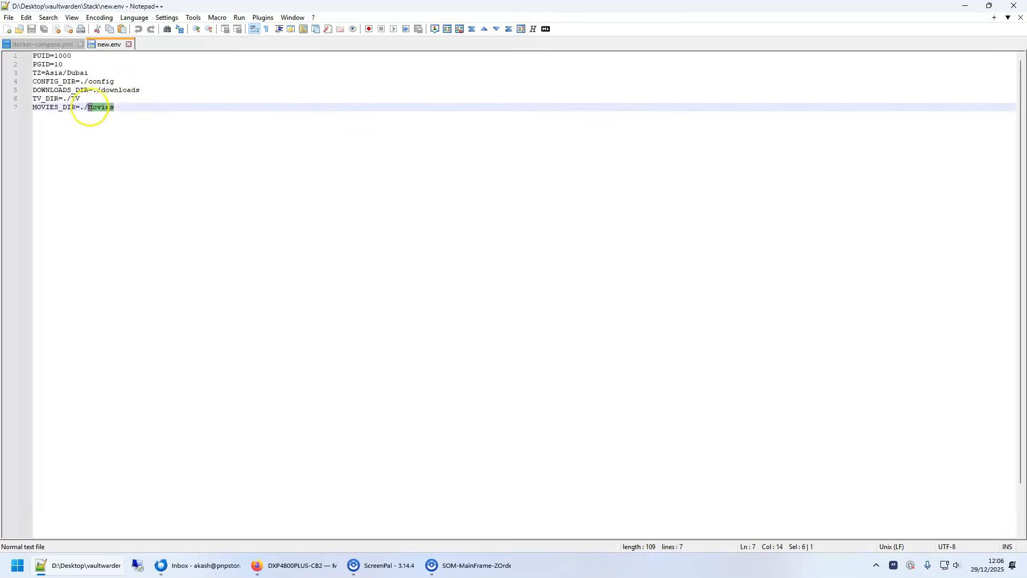
pyautogui.click(143, 110)
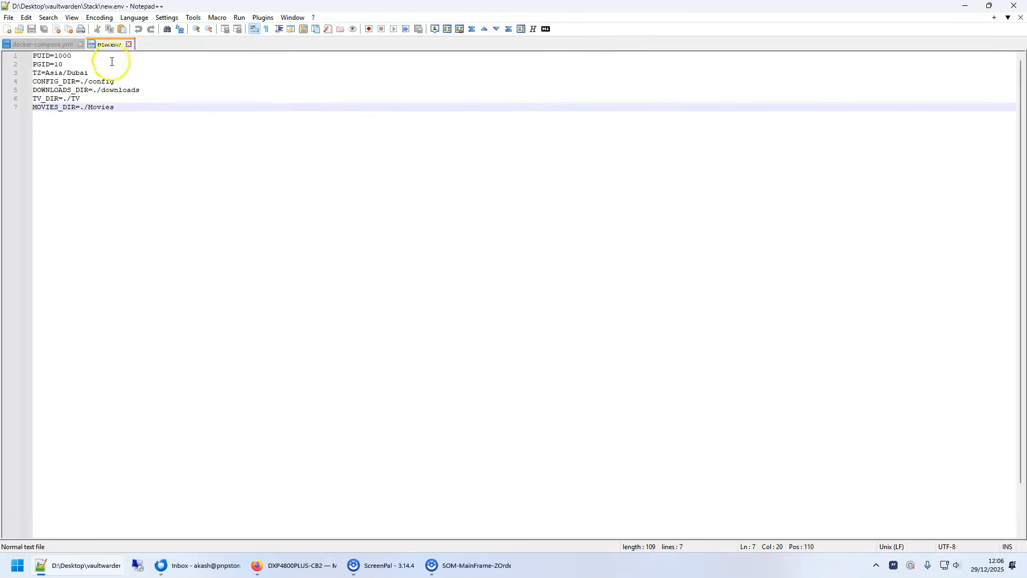
# Step: Switch to the NAS desktop in Firefox and close the docker folder's properties and the Files app
pyautogui.click(282, 566)
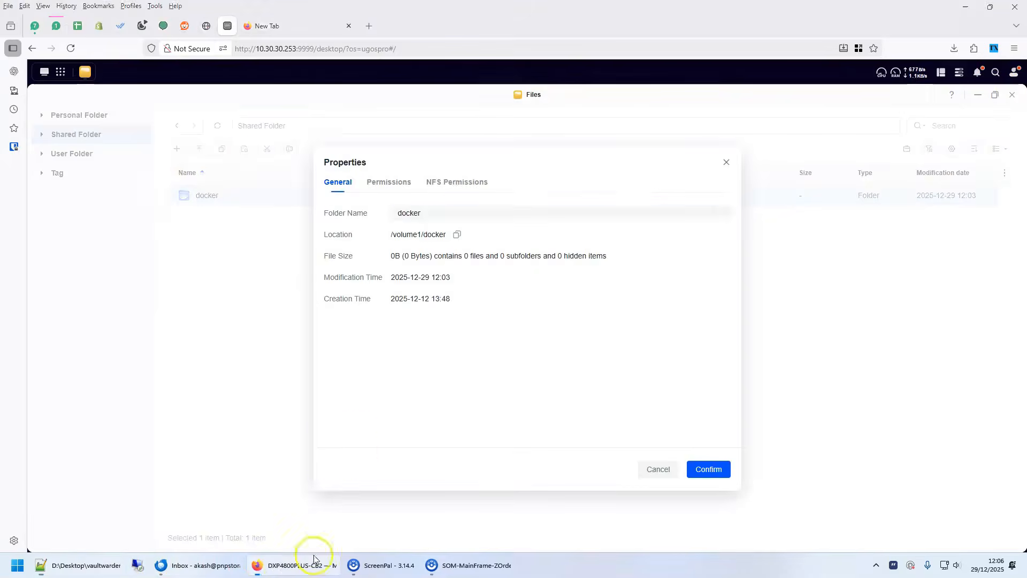
pyautogui.click(726, 161)
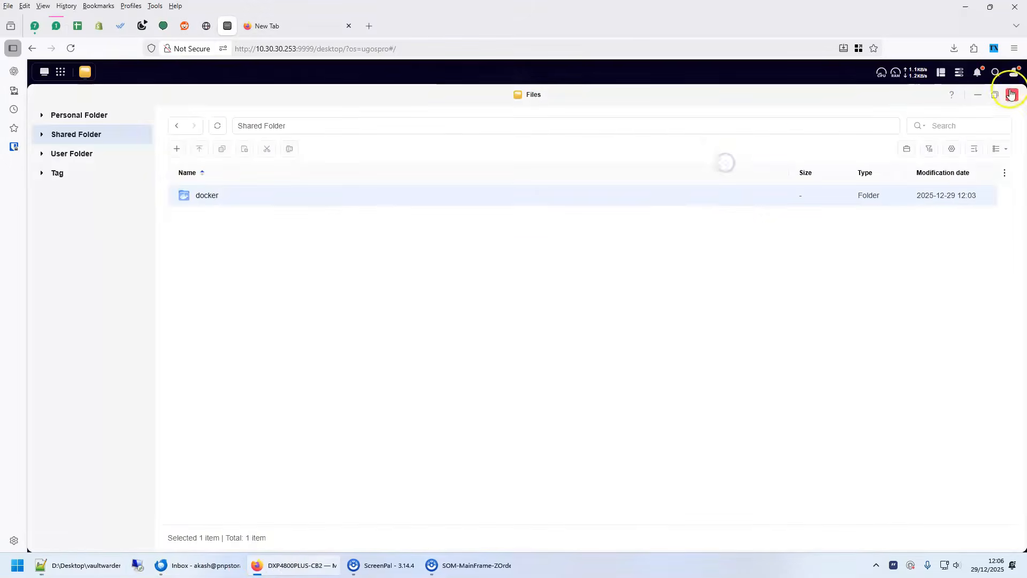
pyautogui.click(1012, 93)
# Step: Reopen Files and create a folder named stack inside the shared docker folder
pyautogui.click(74, 107)
pyautogui.click(821, 138)
pyautogui.click(67, 133)
pyautogui.doubleClick(192, 194)
pyautogui.rightClick(323, 272)
pyautogui.click(362, 338)
pyautogui.write('stack')
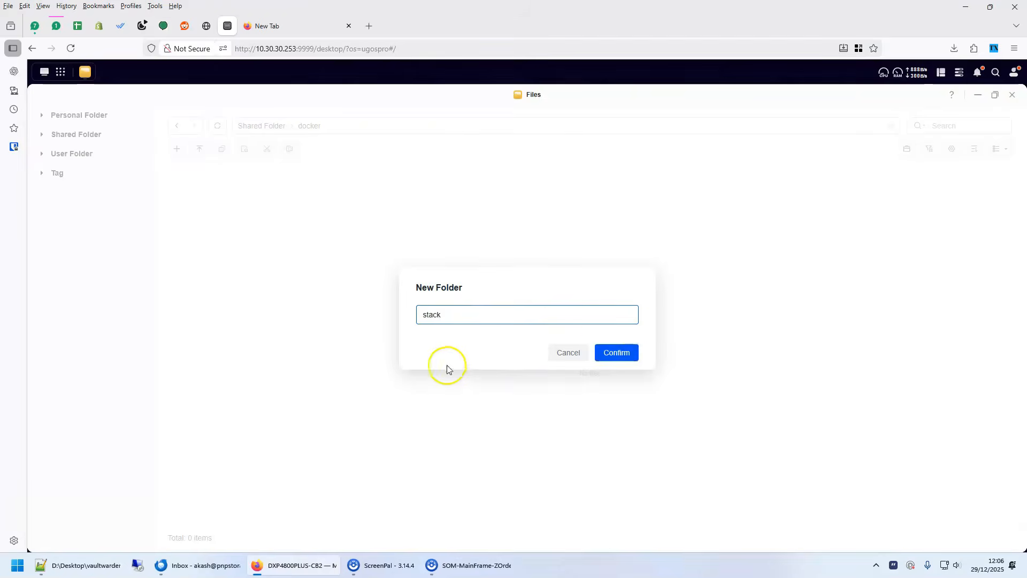
pyautogui.click(614, 351)
# Step: Upload new.env into the stack folder, using the Skip option for files with duplicate names
pyautogui.doubleClick(224, 196)
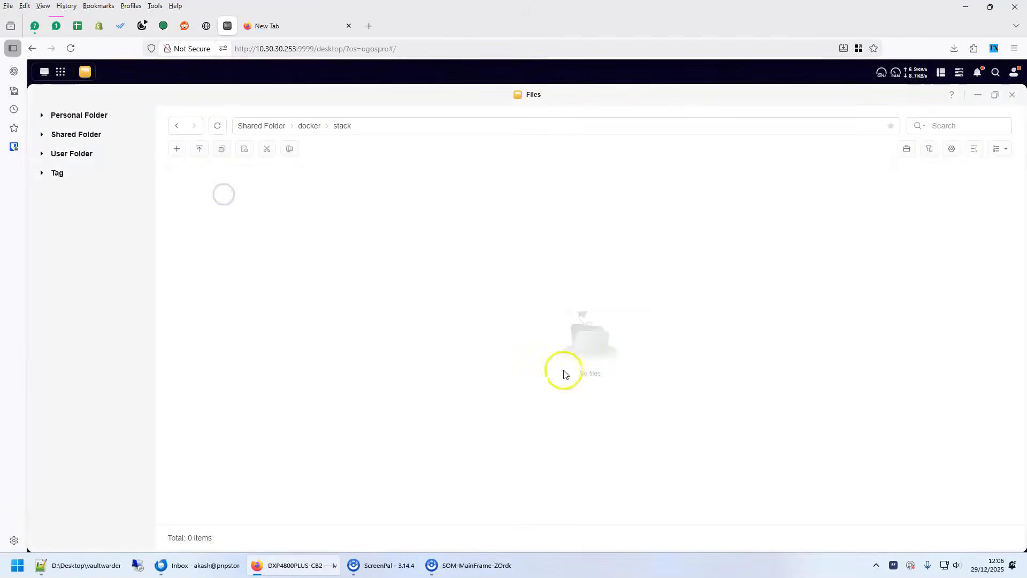
pyautogui.click(199, 148)
pyautogui.click(227, 171)
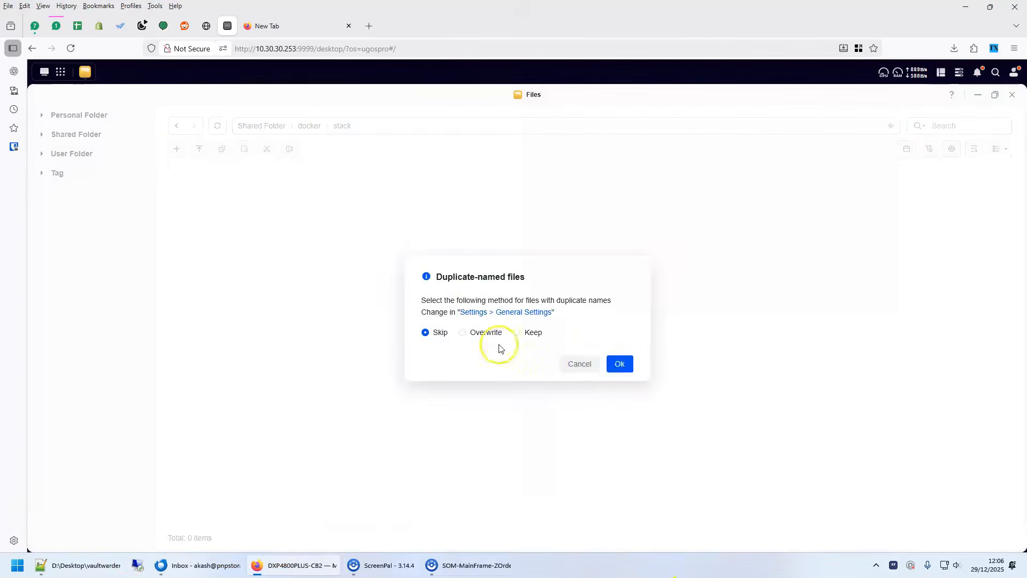
pyautogui.click(622, 366)
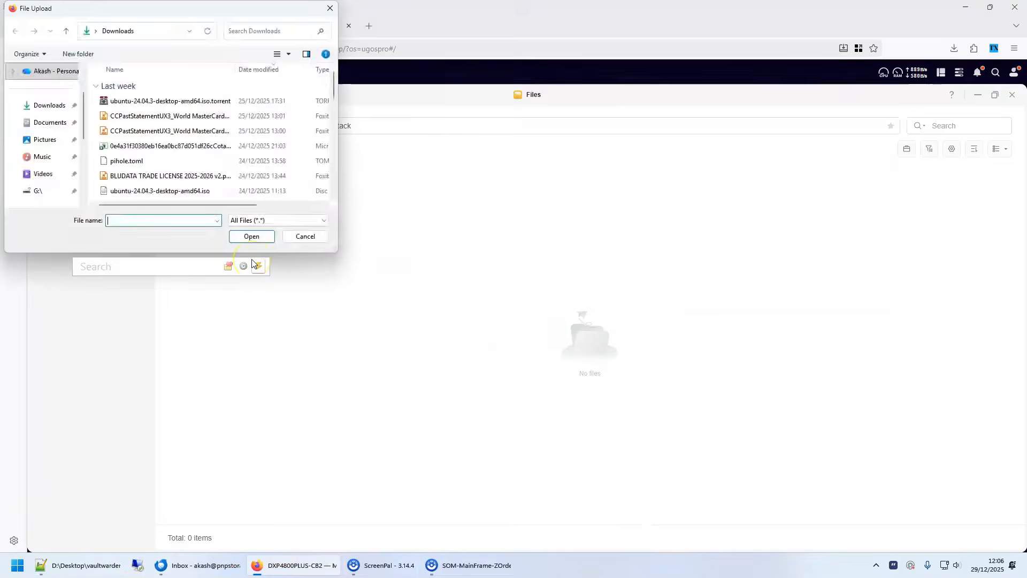
pyautogui.write('new.e')
pyautogui.write('nv')
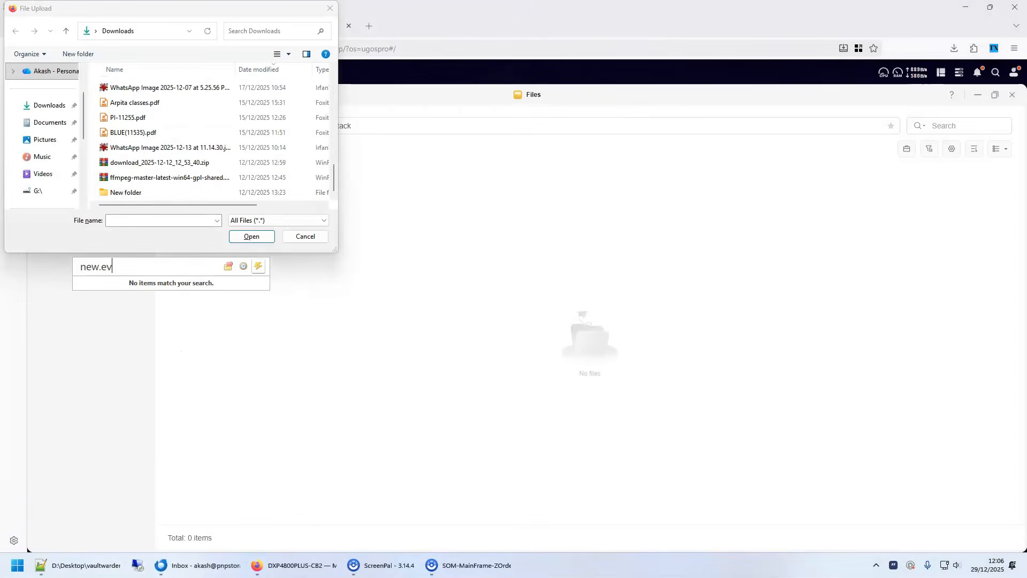
pyautogui.press('Return')
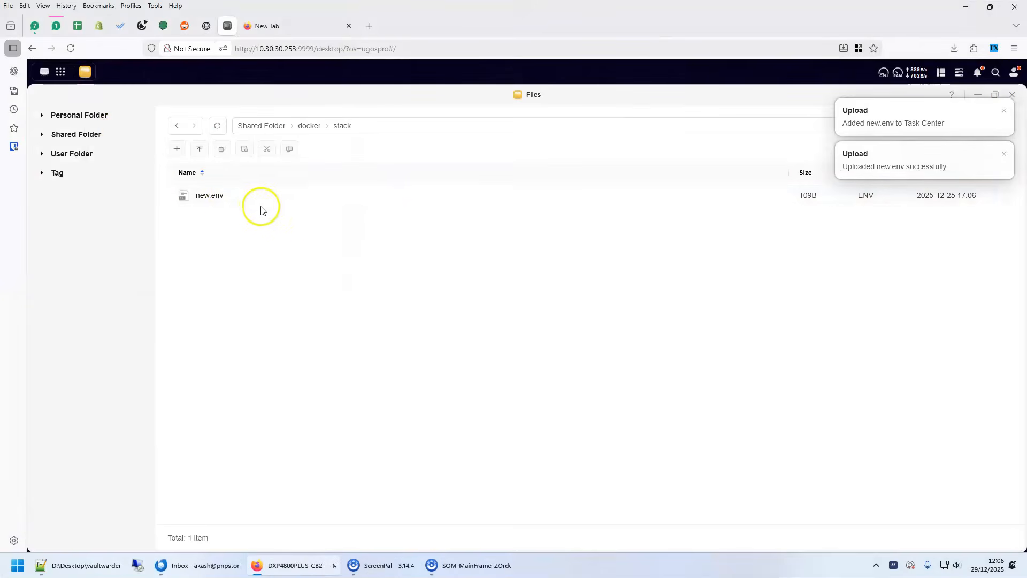
# Step: Rename the uploaded new.env file in the stack folder to .env
pyautogui.click(207, 198)
pyautogui.press('F2')
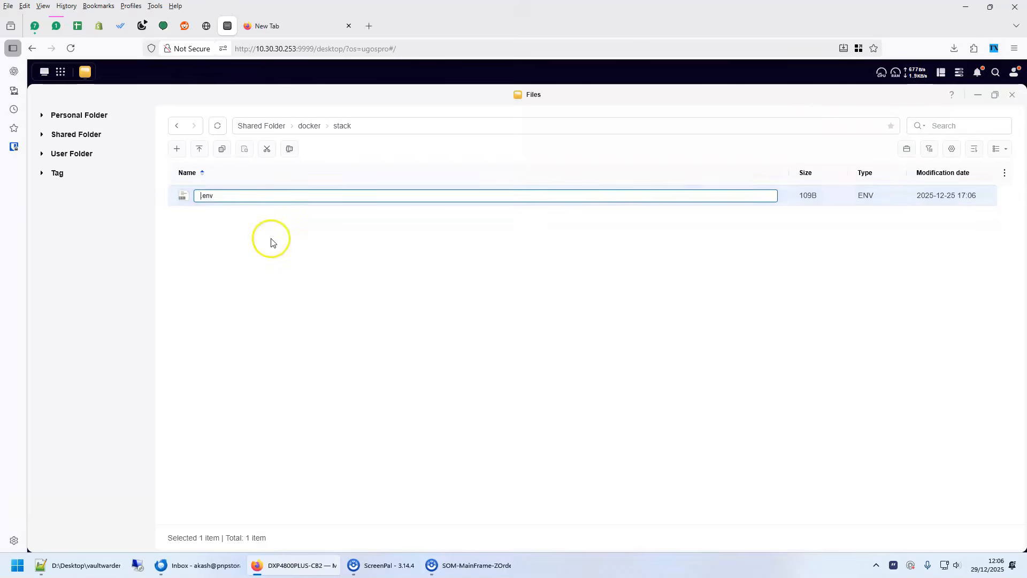
pyautogui.press('Return')
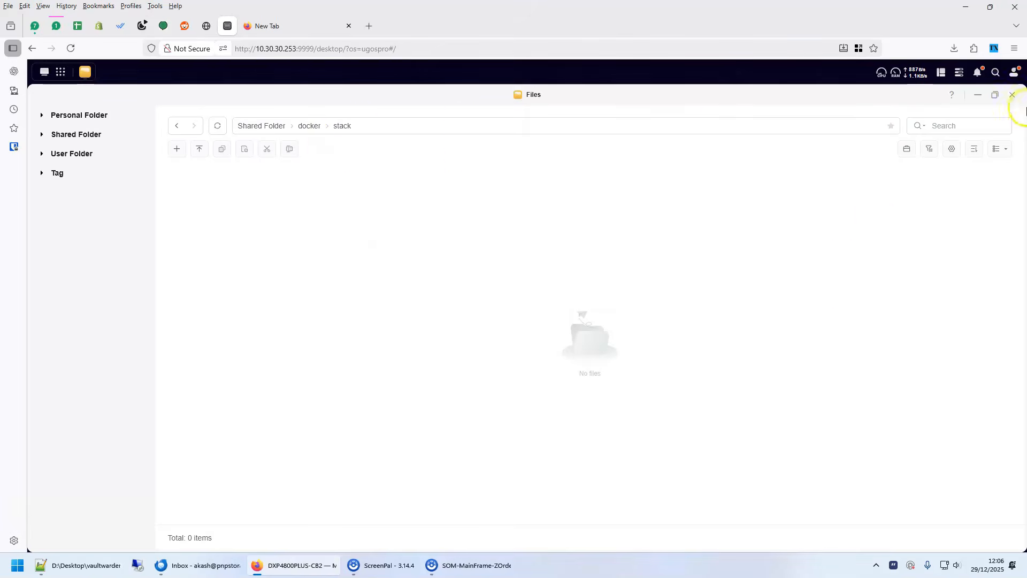
# Step: Close Files and start a new project named stack in the NAS Docker app
pyautogui.click(1013, 95)
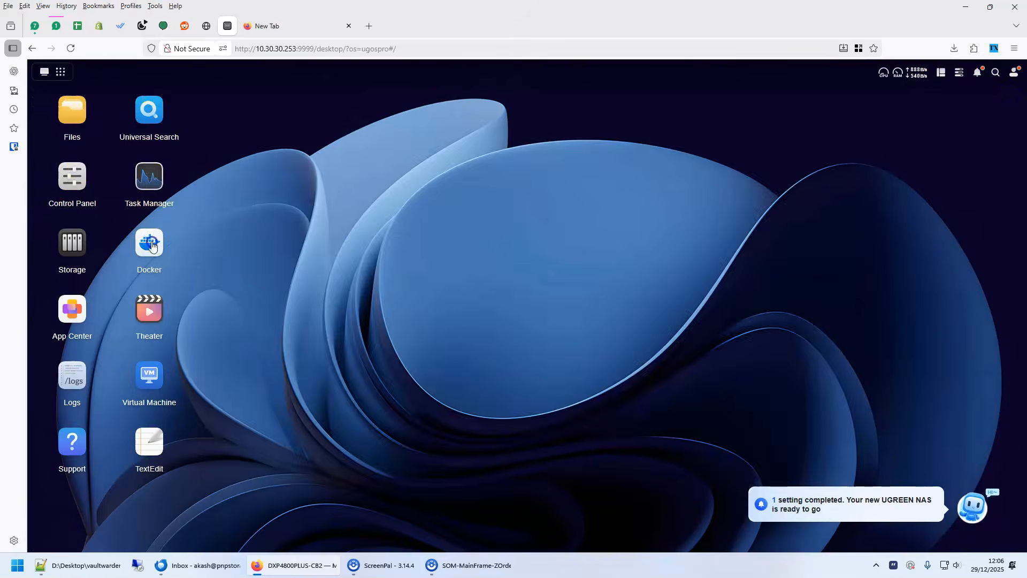
pyautogui.click(151, 243)
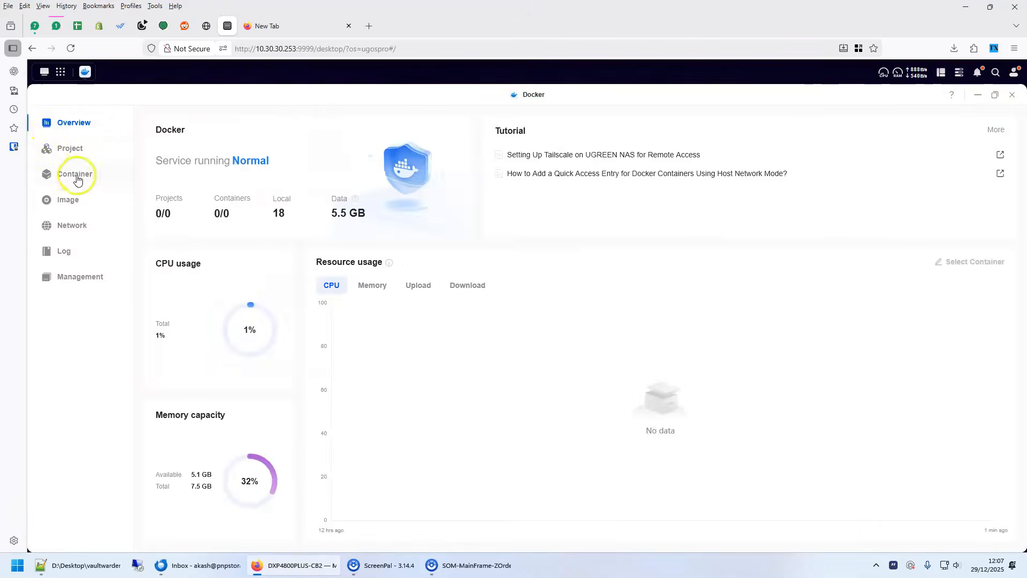
pyautogui.click(70, 149)
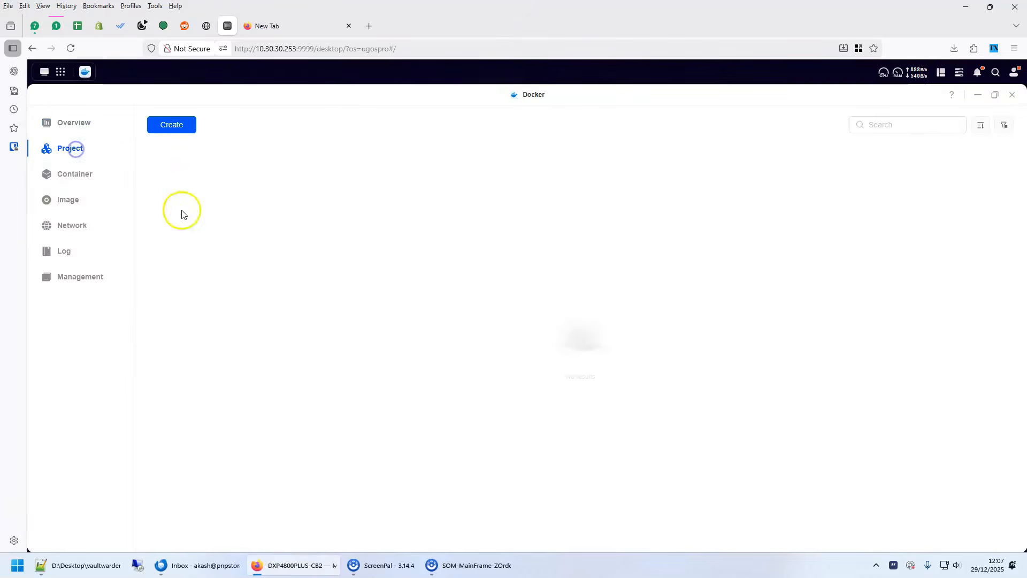
pyautogui.click(181, 127)
pyautogui.click(226, 166)
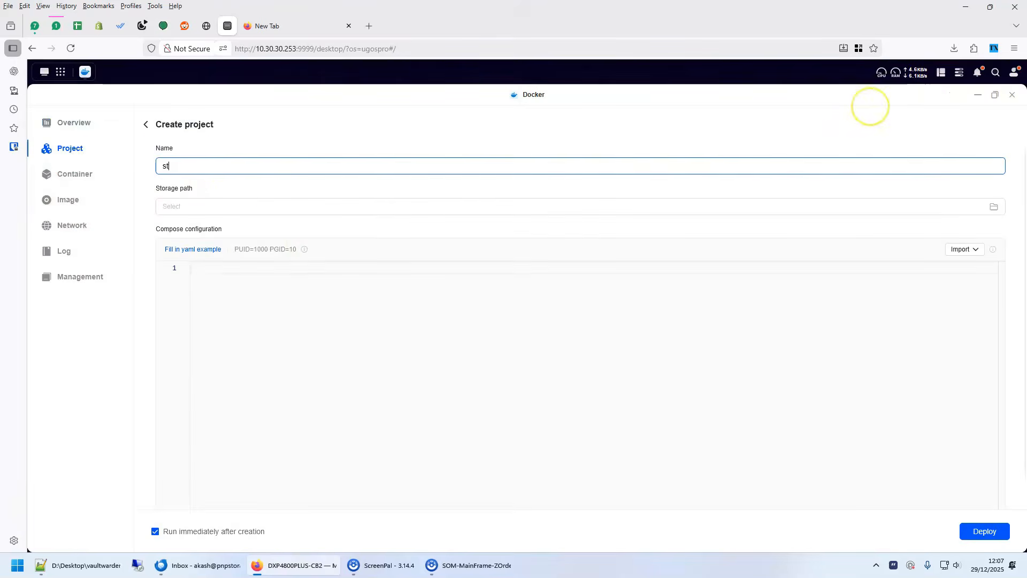
pyautogui.click(656, 316)
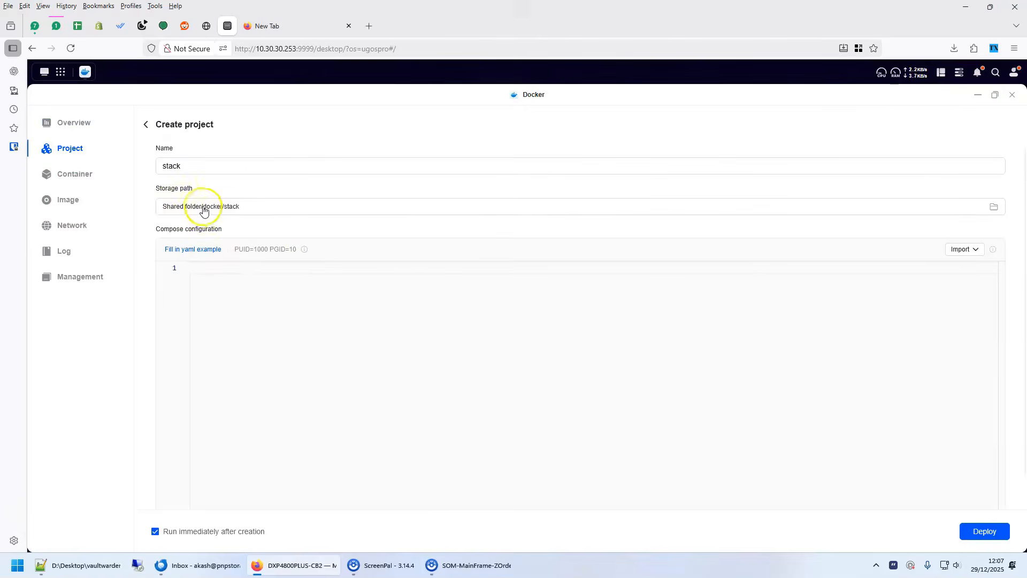
# Step: Change the project name to stack_1 and set its storage path to Shared folder/docker/stack
pyautogui.click(204, 170)
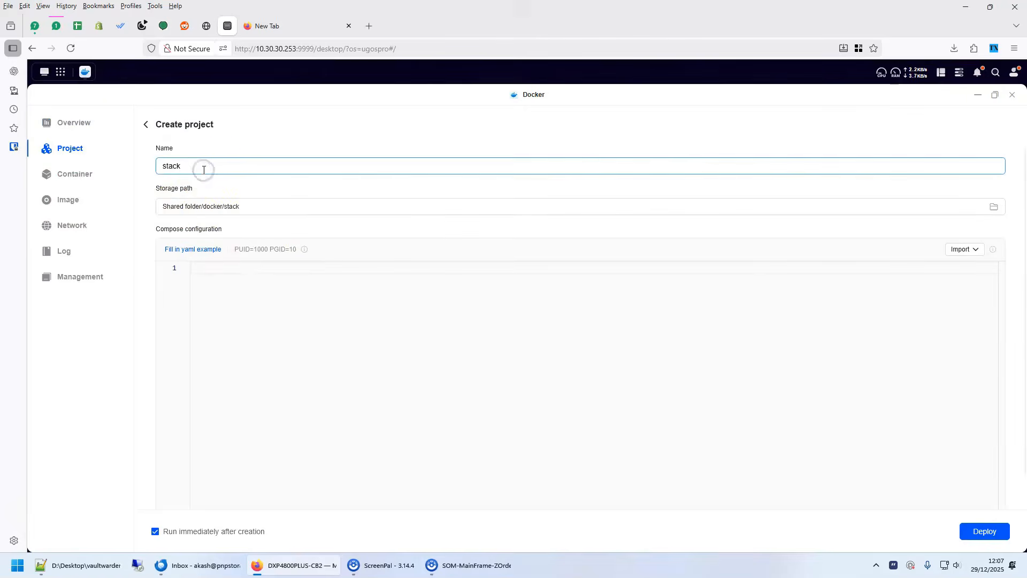
pyautogui.click(278, 207)
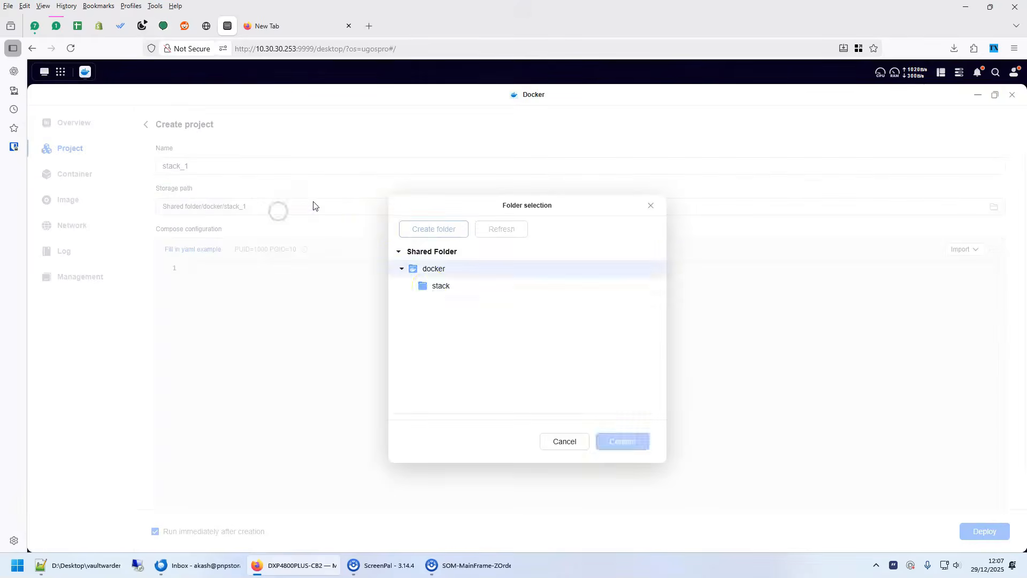
pyautogui.click(436, 288)
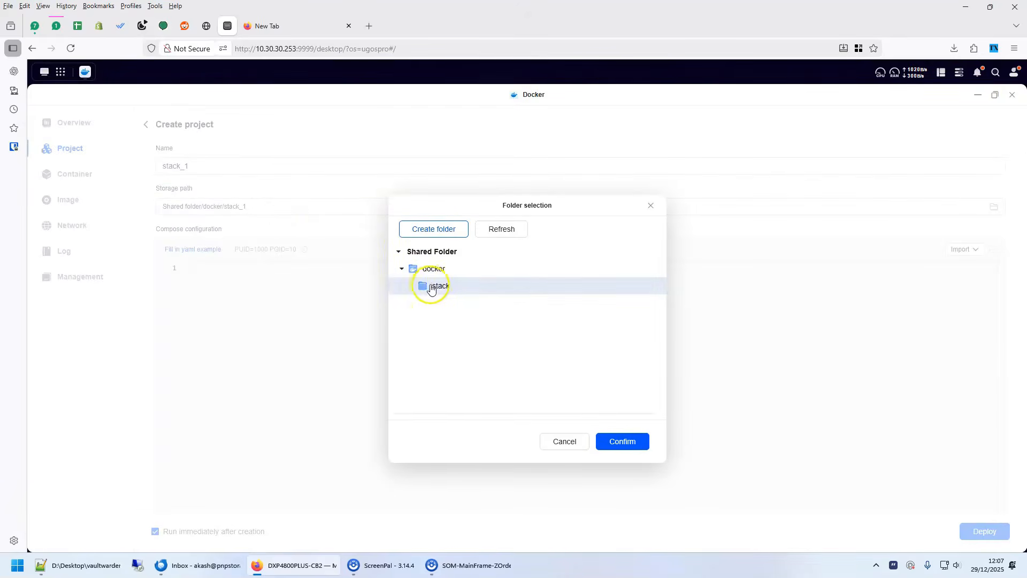
pyautogui.click(623, 441)
# Step: Copy the entire contents of docker-compose.yml from Notepad++ into the project's compose configuration in Firefox
pyautogui.hotkey('alt', 'Tab')
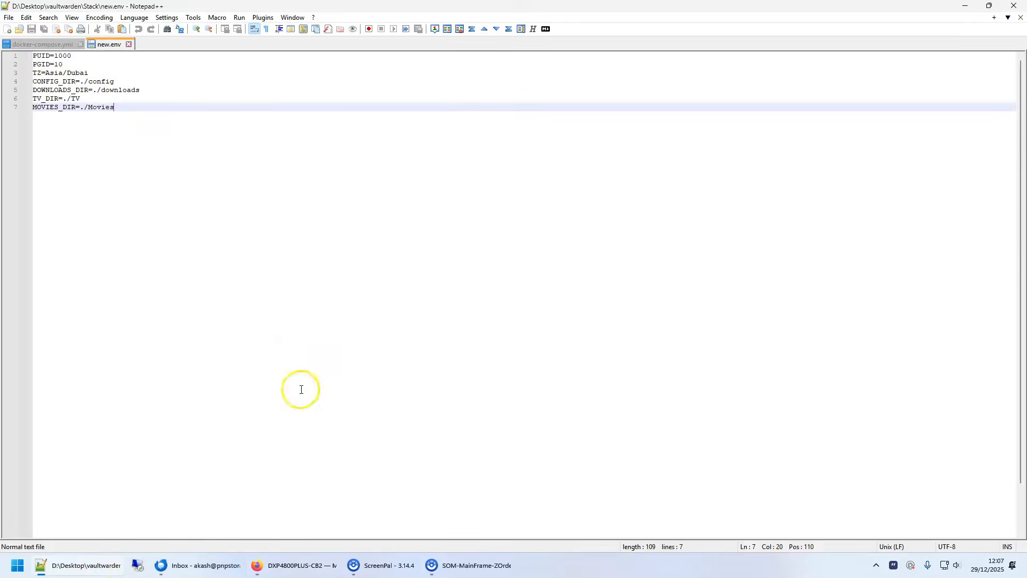
pyautogui.click(43, 44)
pyautogui.hotkey('ctrl', 'a')
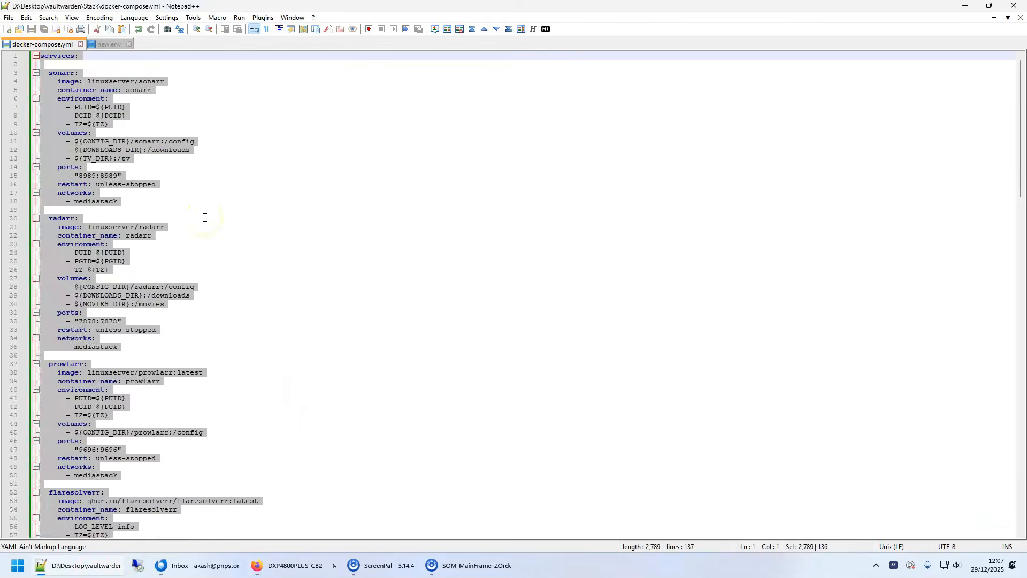
pyautogui.hotkey('alt', 'Tab')
pyautogui.hotkey('ctrl', 'v')
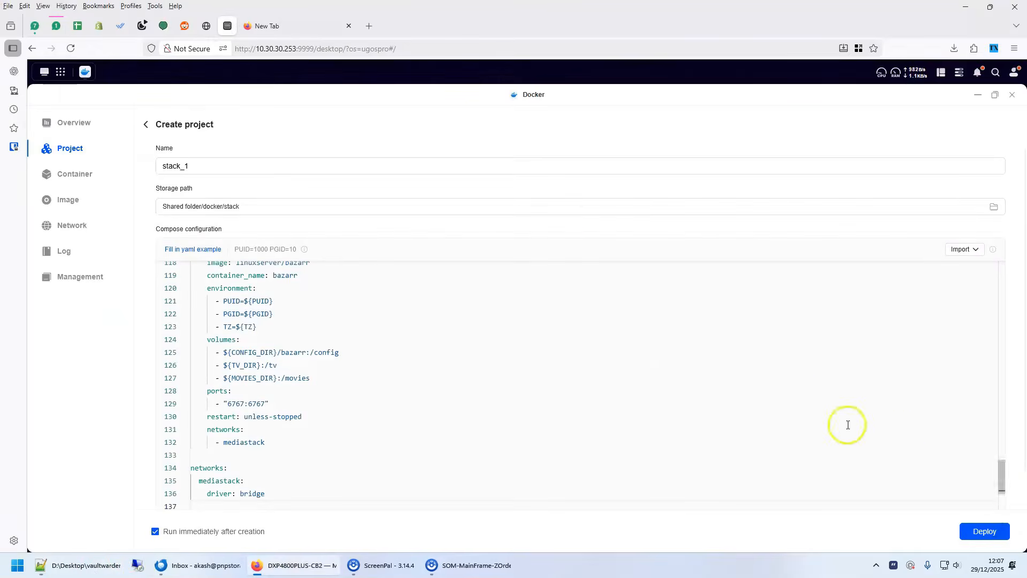
# Step: Deploy the stack_1 project, close the deployment log and open the project to review its containers
pyautogui.click(984, 532)
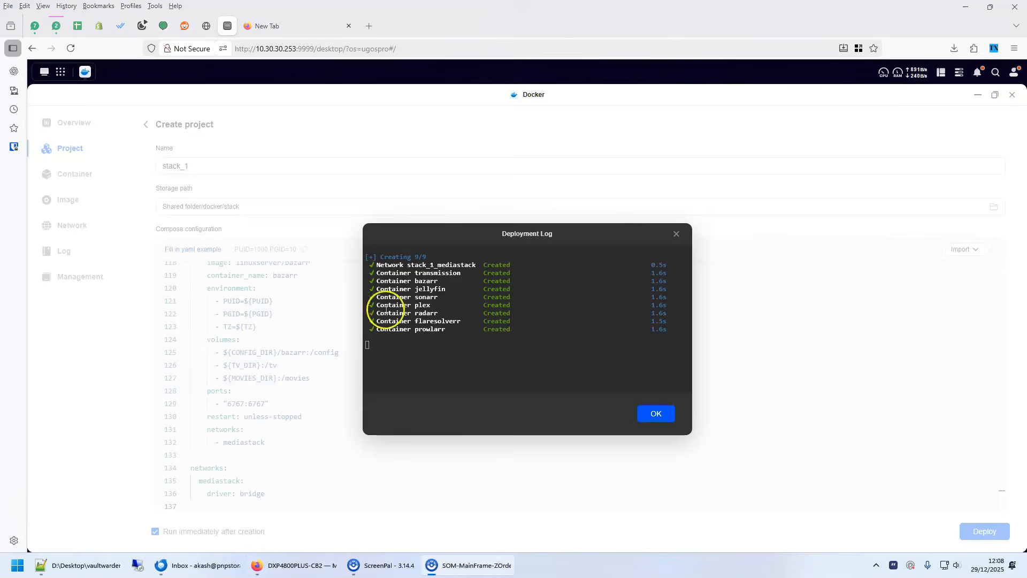
pyautogui.click(666, 417)
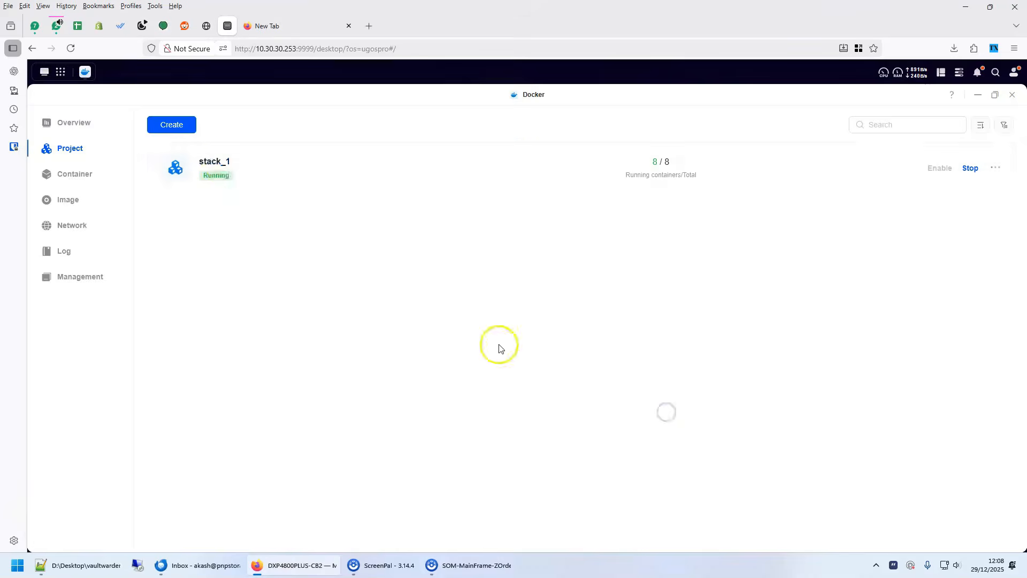
pyautogui.click(224, 167)
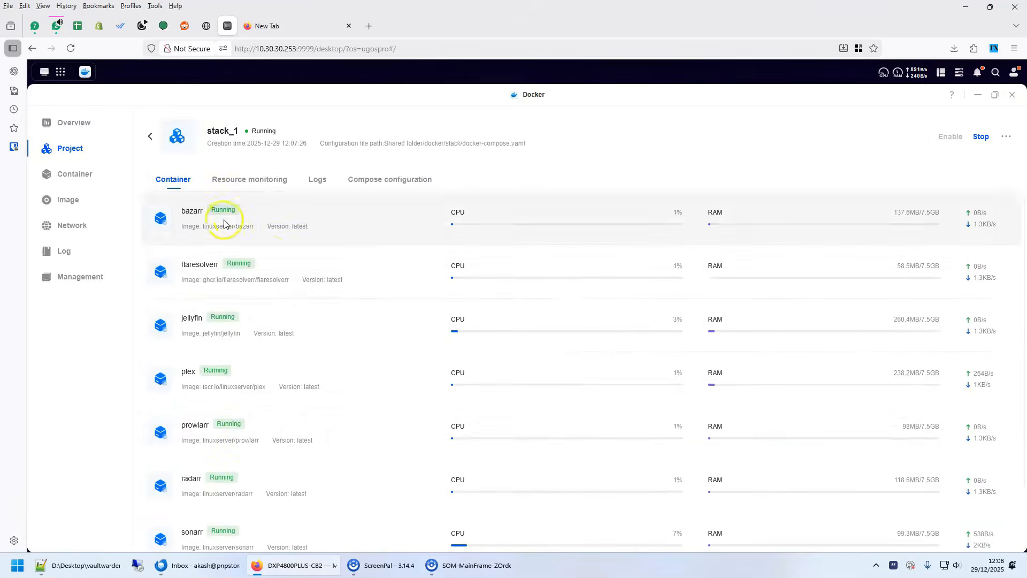
pyautogui.scroll(-1, 243, 462)
pyautogui.scroll(1, 225, 284)
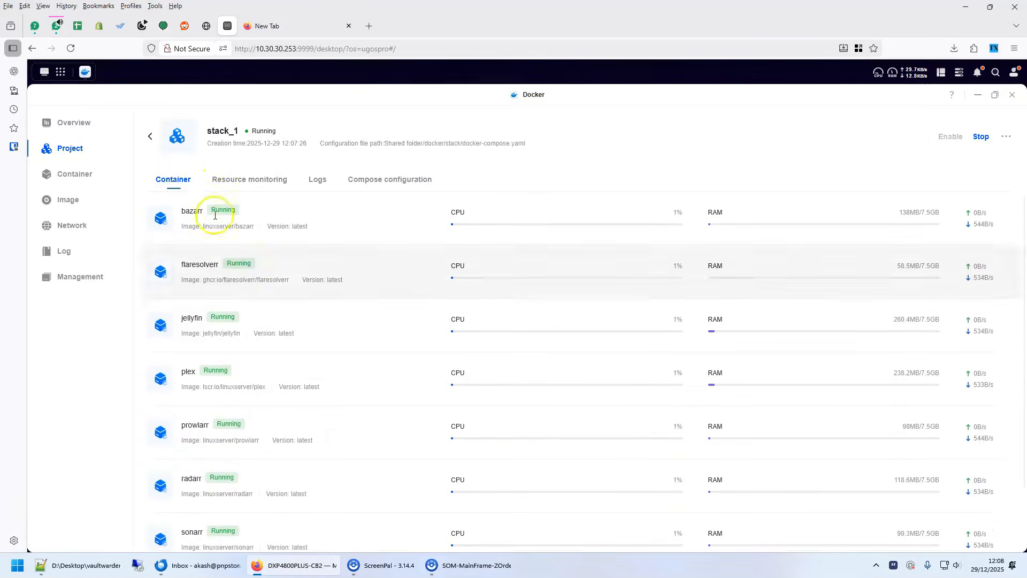
pyautogui.scroll(-1, 227, 515)
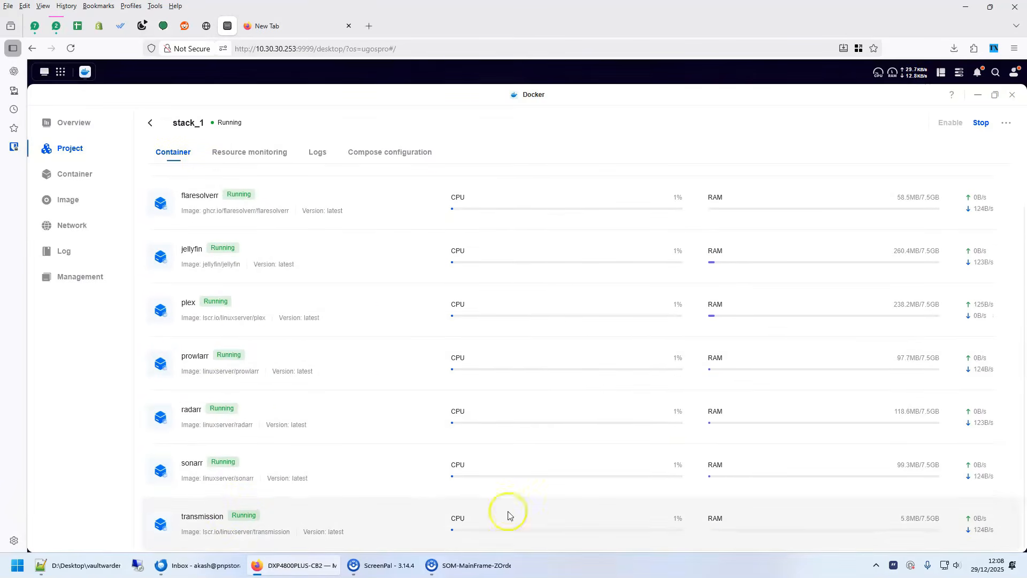
# Step: Open the transmission container's details and launch its web interface through the 9091:9091 port mapping
pyautogui.click(192, 518)
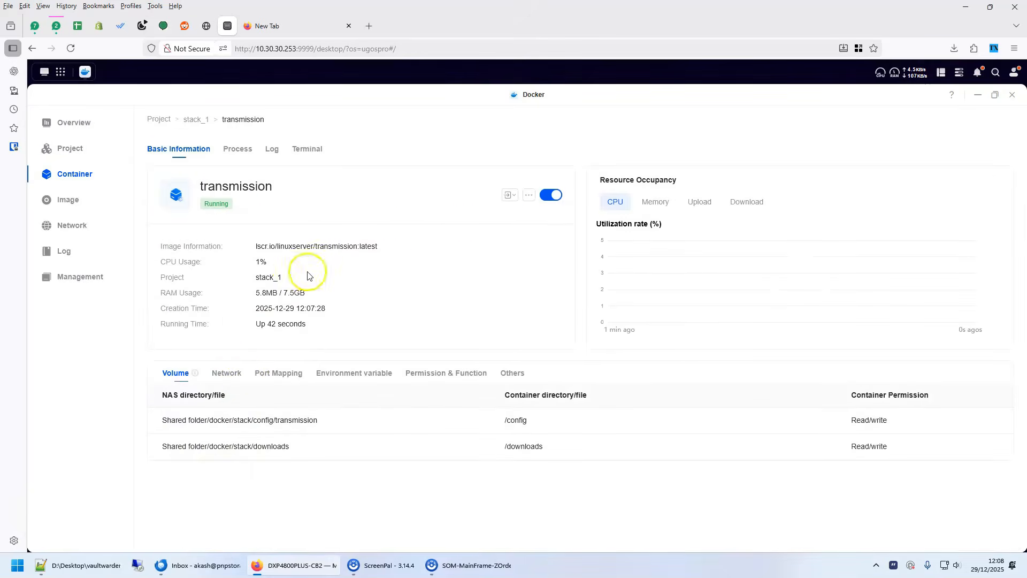
pyautogui.click(515, 199)
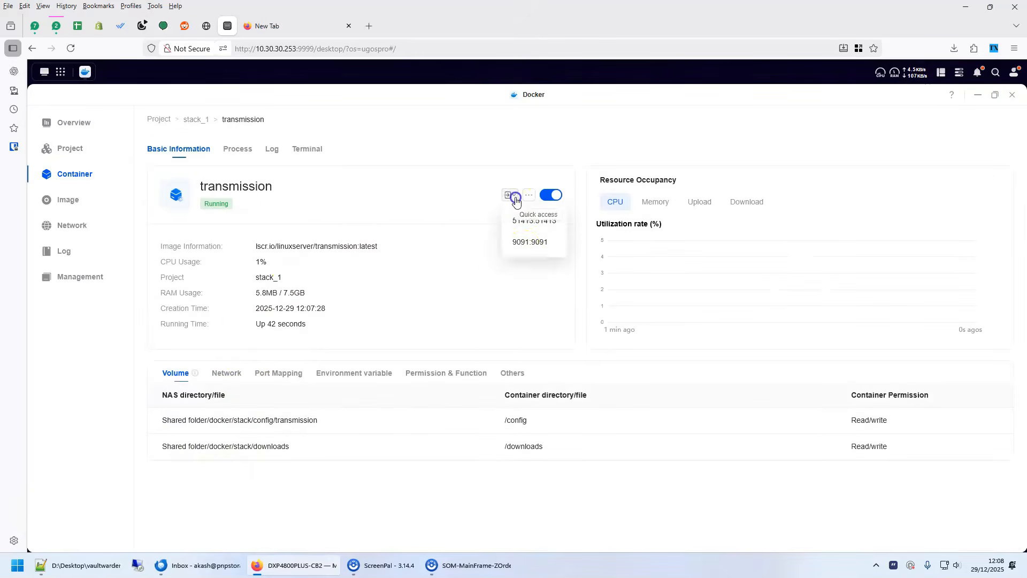
pyautogui.click(524, 244)
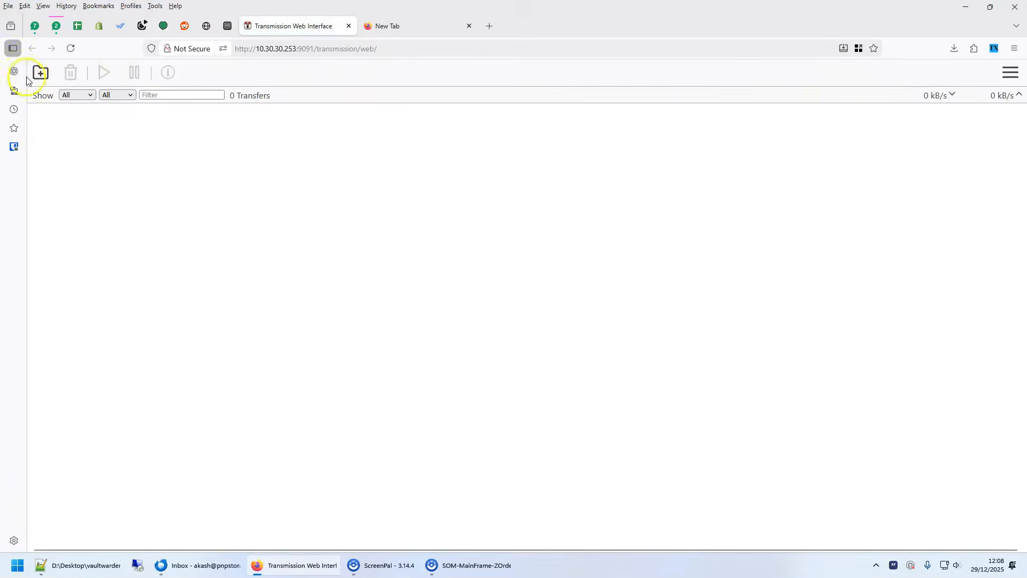
# Step: Add ubuntu-24.04.3-desktop-amd64.iso.torrent from Downloads to Transmission with /downloads/complete as the destination folder
pyautogui.click(41, 72)
pyautogui.click(471, 181)
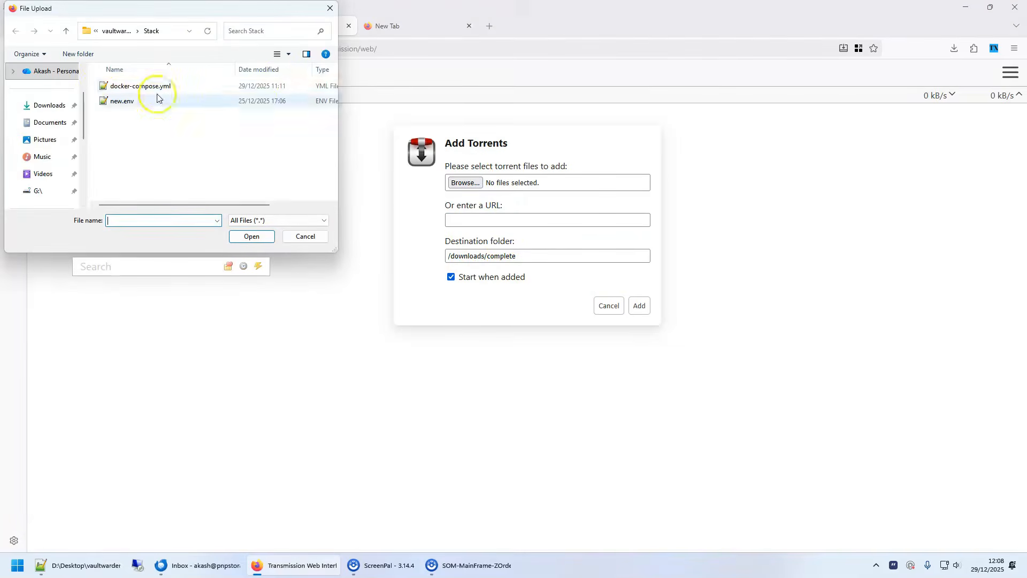
pyautogui.click(49, 104)
pyautogui.doubleClick(124, 101)
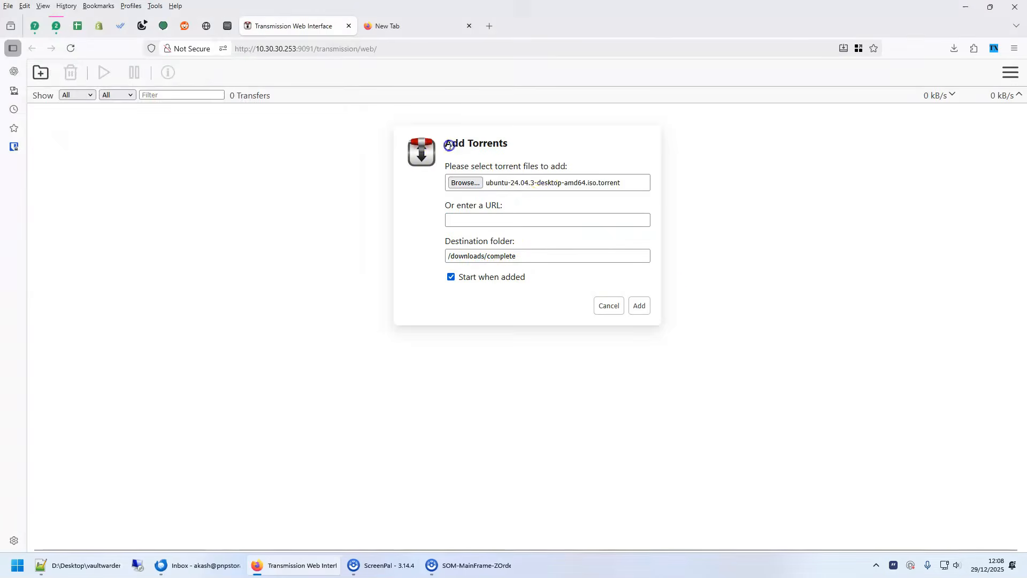
pyautogui.click(640, 307)
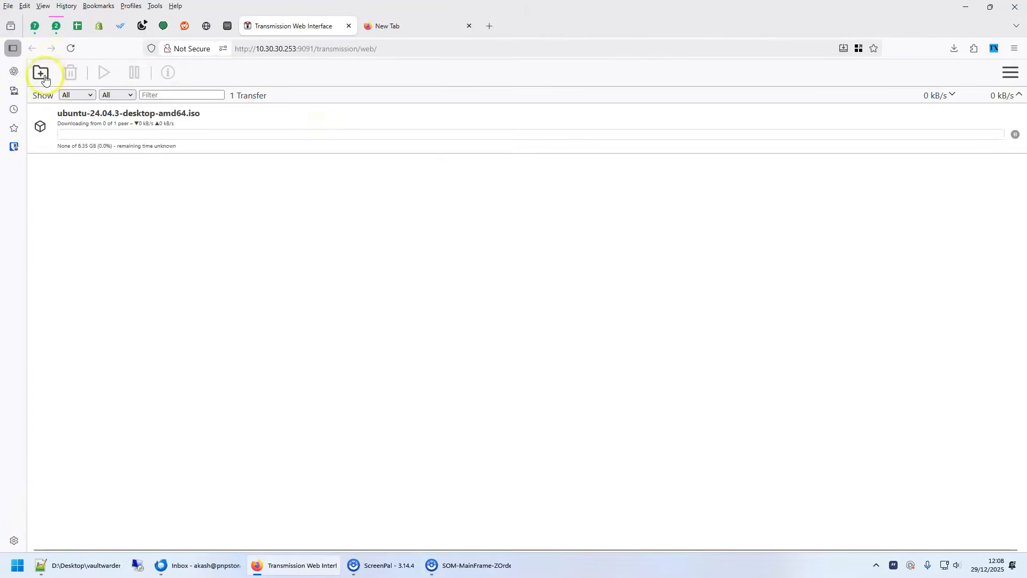
# Step: Switch back to the NAS desktop, close Docker and open the docker/stack shared folder in Files
pyautogui.click(227, 26)
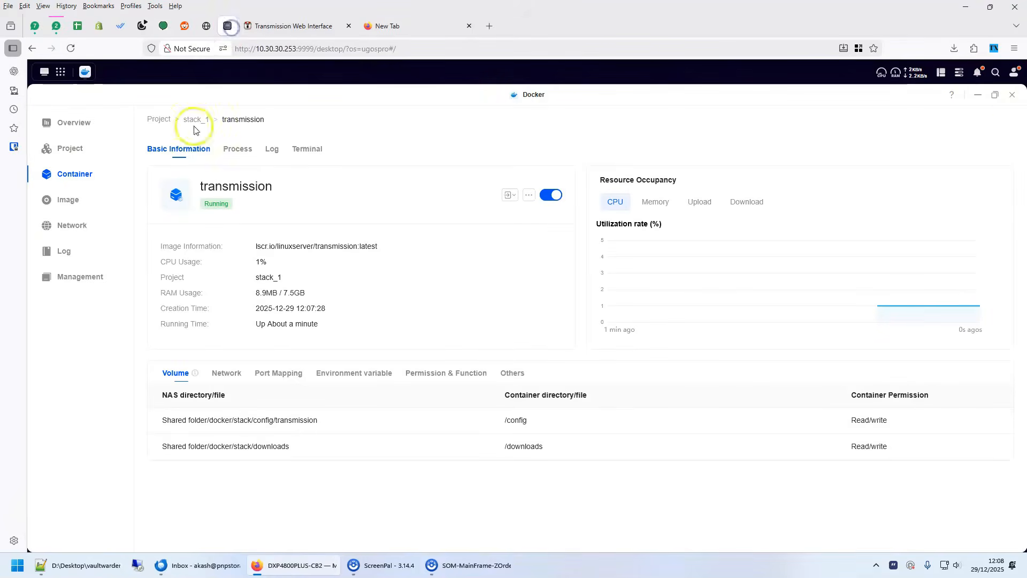
pyautogui.click(1020, 96)
pyautogui.click(75, 112)
pyautogui.click(816, 141)
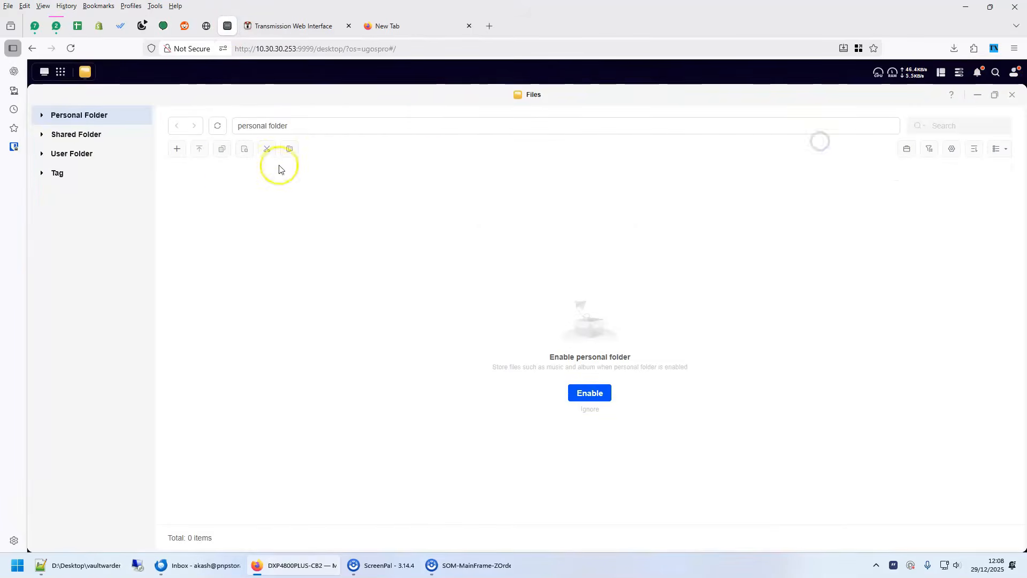
pyautogui.click(71, 134)
pyautogui.doubleClick(206, 195)
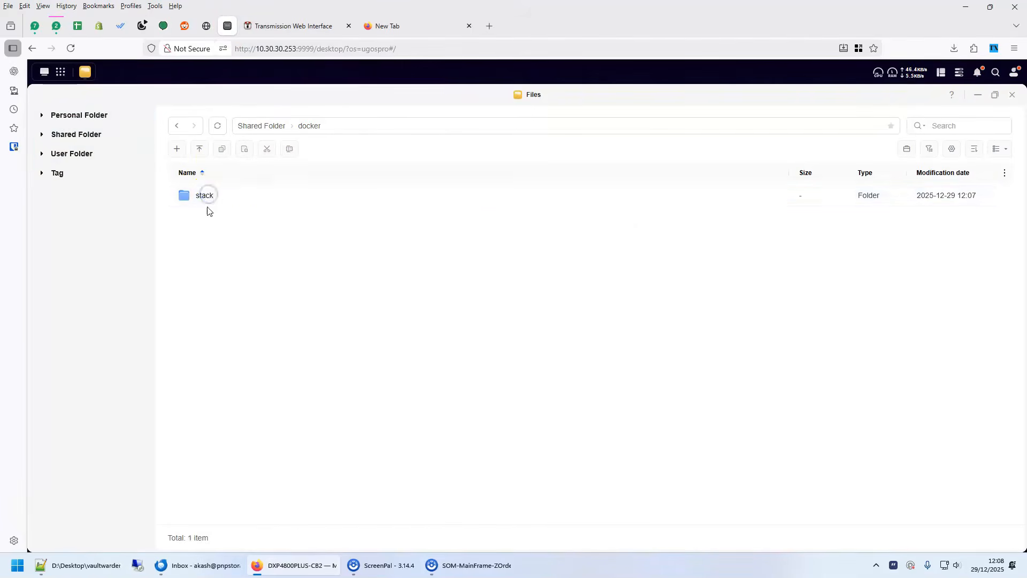
pyautogui.doubleClick(203, 196)
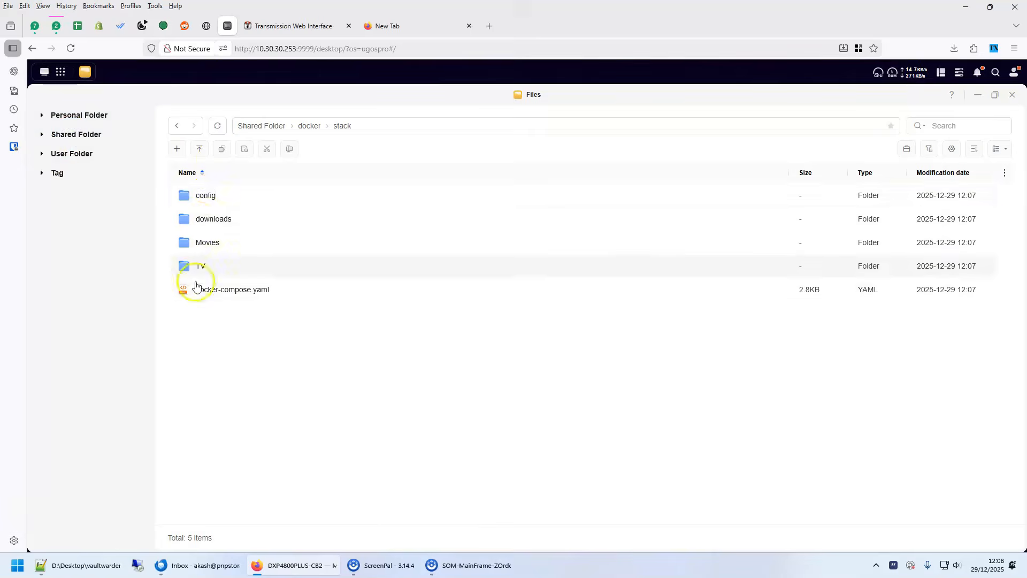
# Step: Apply Read/Write permission for the nas administrator account to the config folder and accept the permission rule
pyautogui.rightClick(203, 195)
pyautogui.click(243, 527)
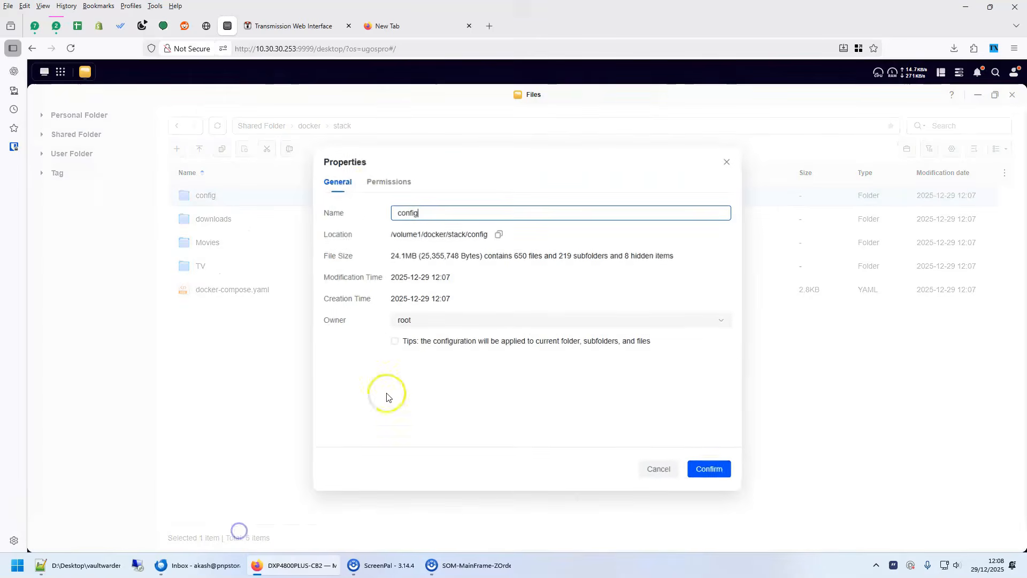
pyautogui.click(397, 183)
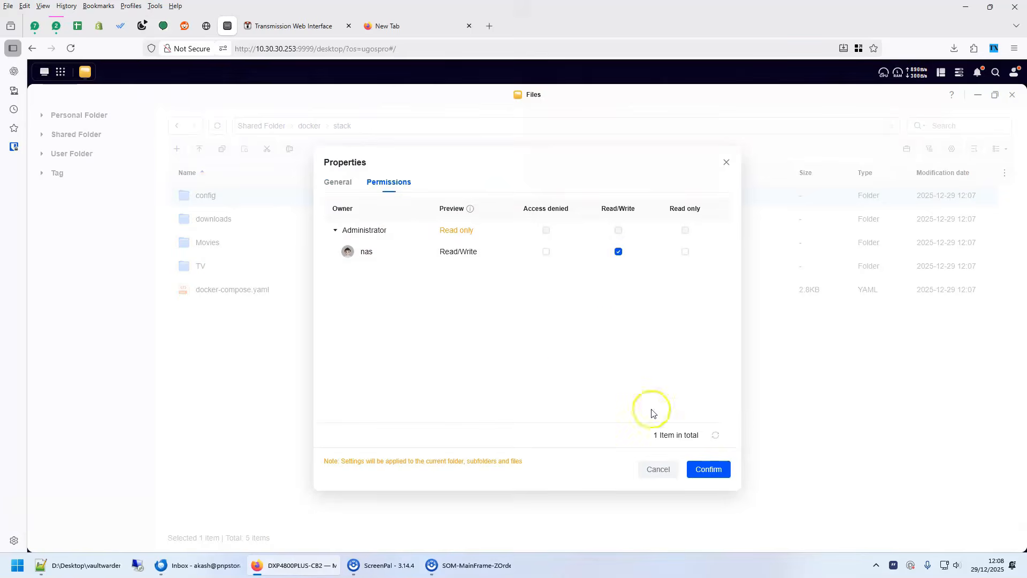
pyautogui.click(704, 470)
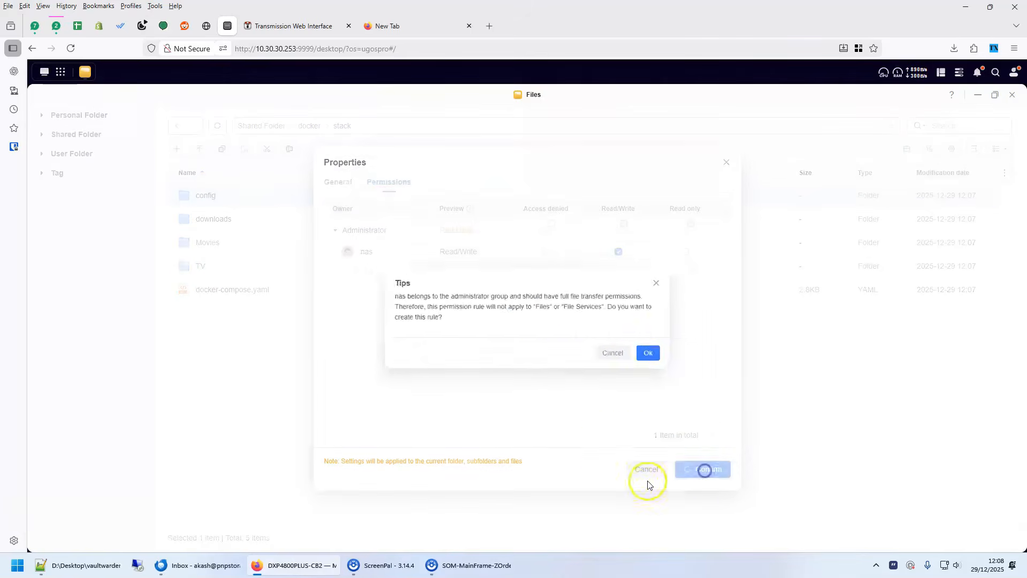
pyautogui.click(656, 356)
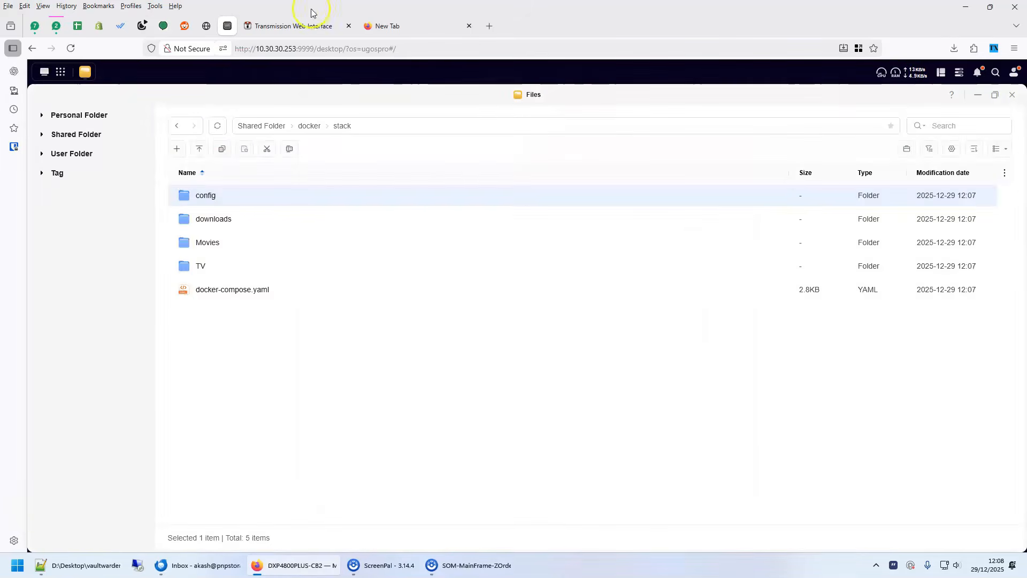
# Step: Close Files, return to Docker's container list and launch the prowlarr container's web interface
pyautogui.click(264, 25)
pyautogui.click(227, 26)
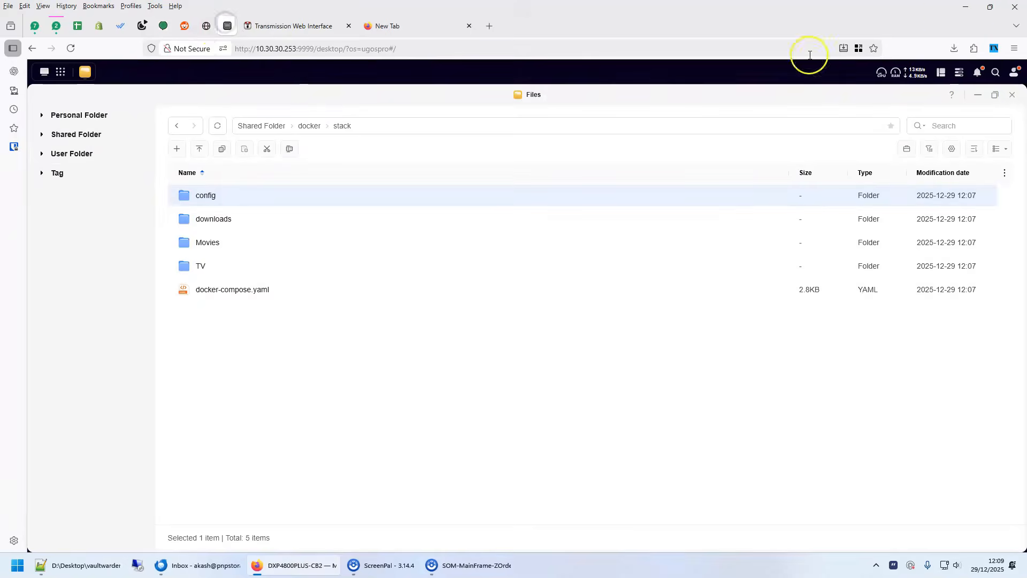
pyautogui.click(1012, 94)
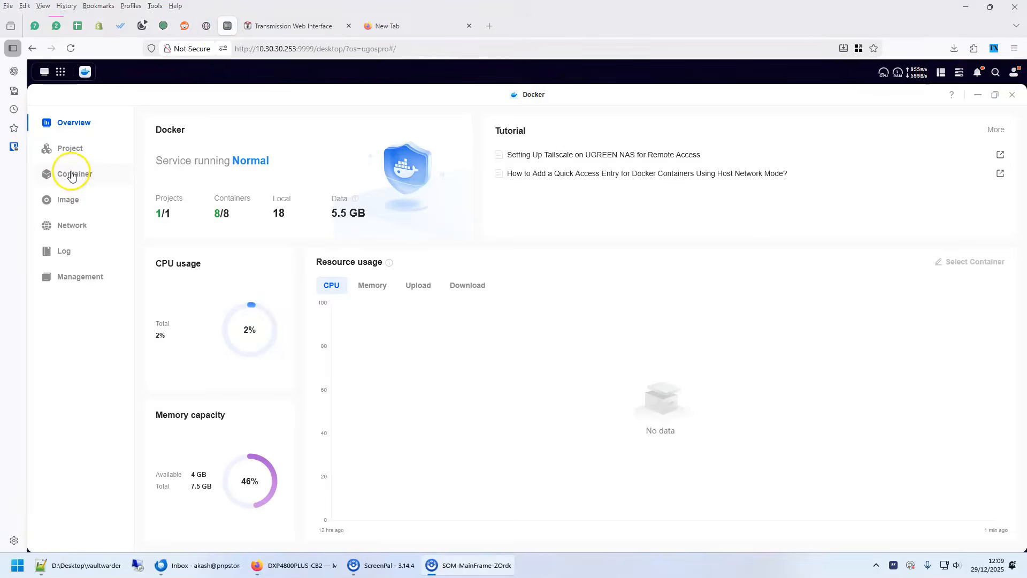
pyautogui.click(70, 174)
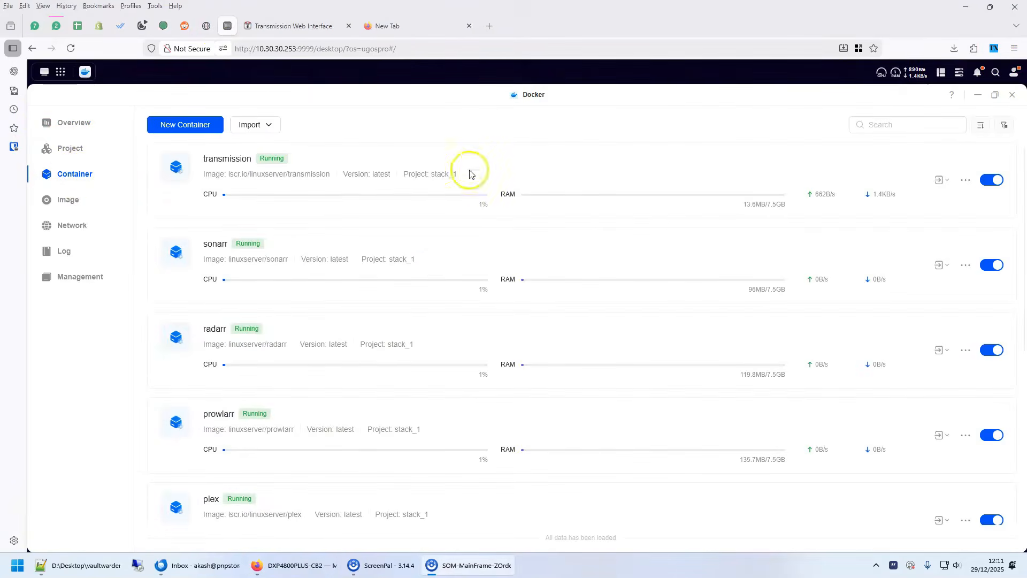
pyautogui.click(940, 435)
pyautogui.click(938, 460)
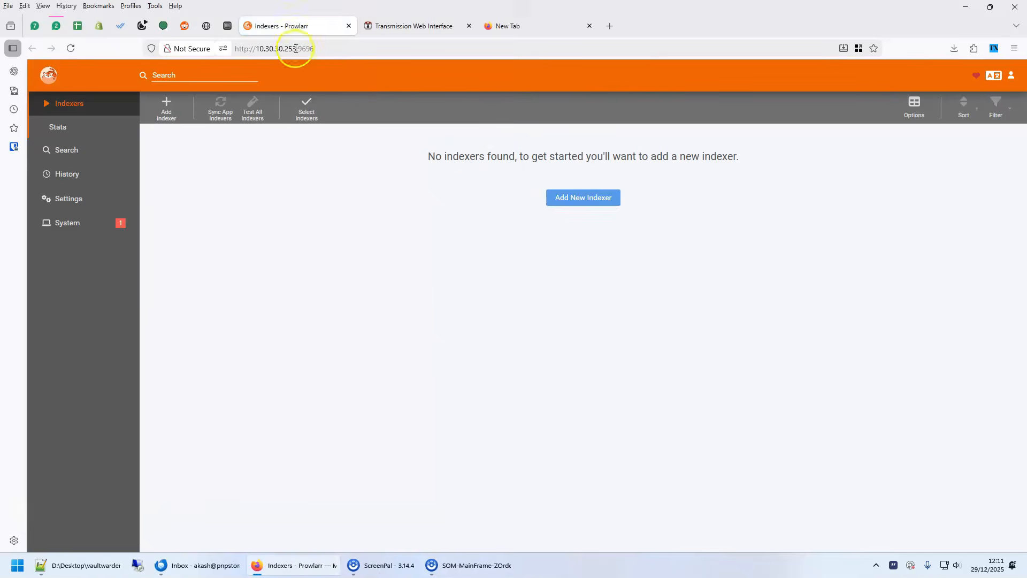
pyautogui.click(67, 197)
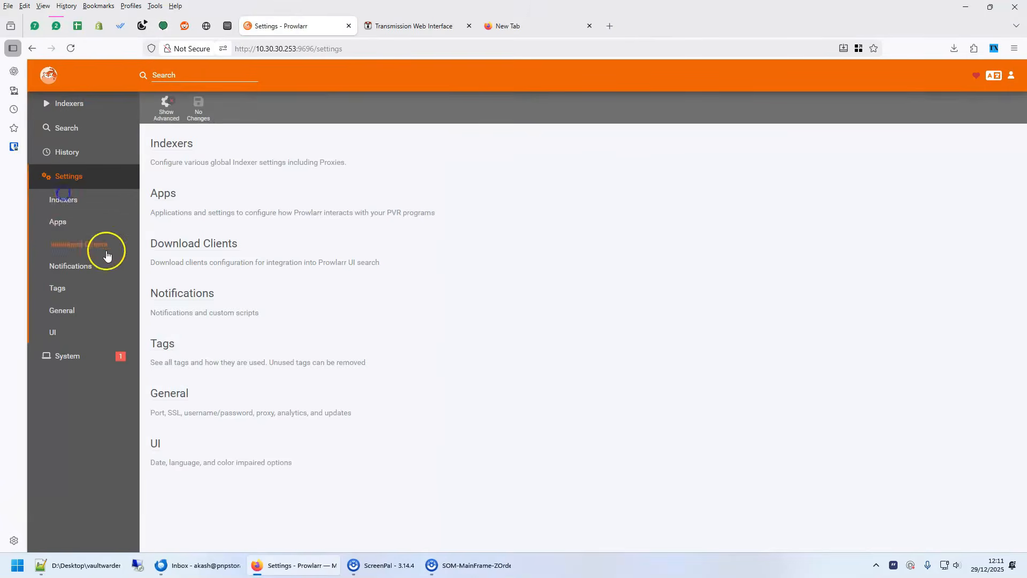
pyautogui.click(67, 199)
pyautogui.click(252, 191)
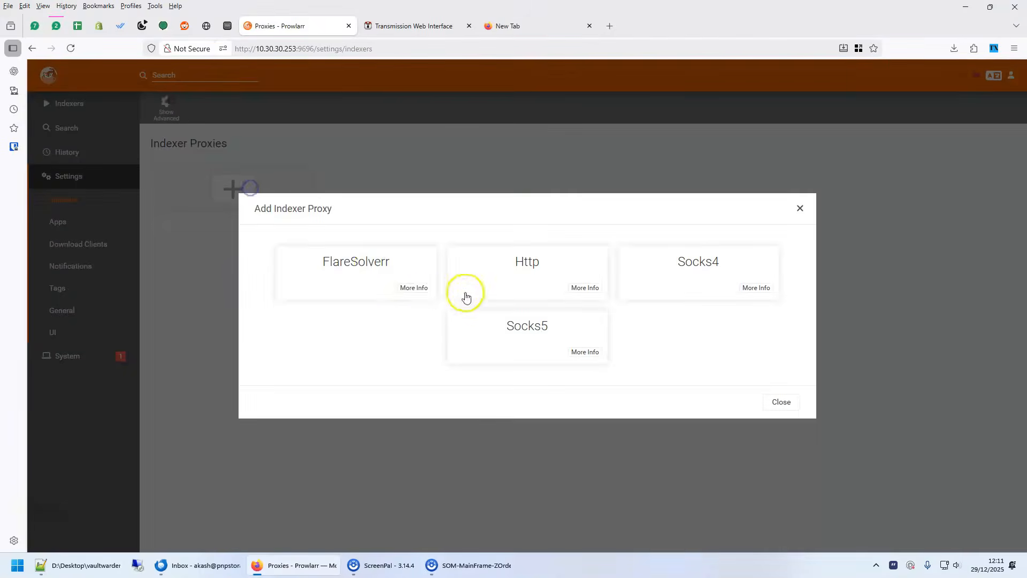
pyautogui.click(369, 264)
pyautogui.click(533, 298)
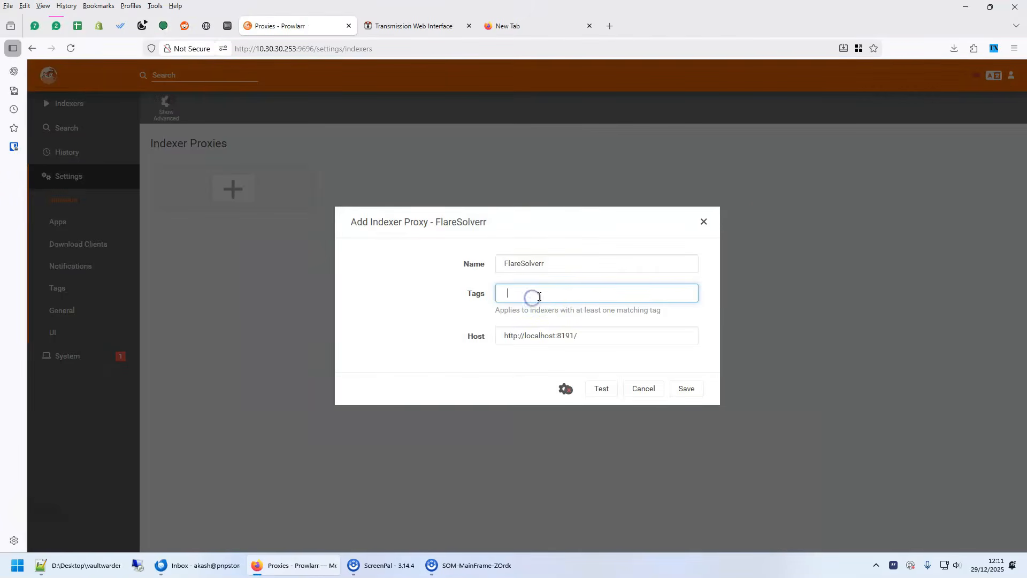
pyautogui.write('fs')
pyautogui.click(586, 320)
pyautogui.click(552, 335)
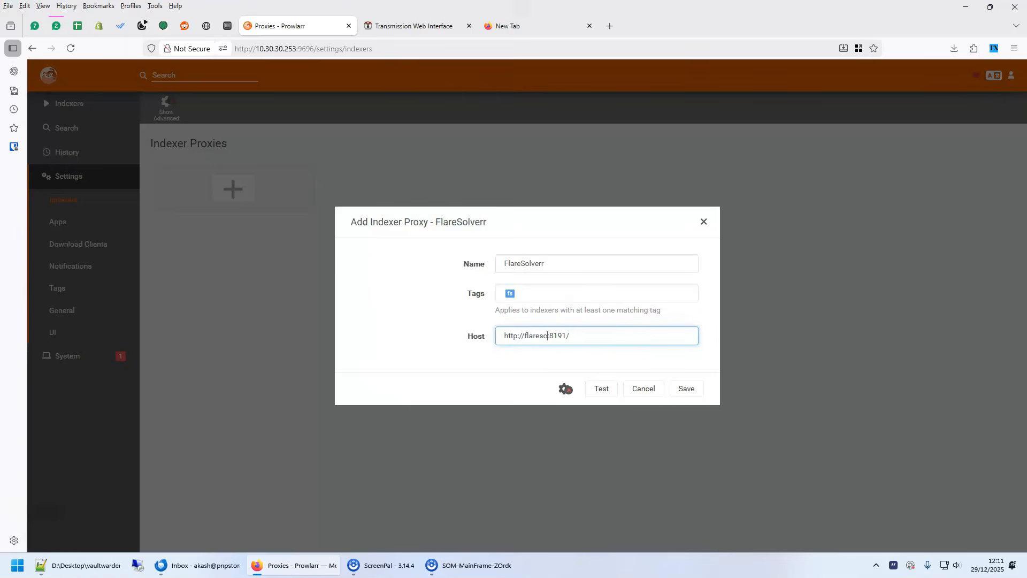
pyautogui.click(607, 390)
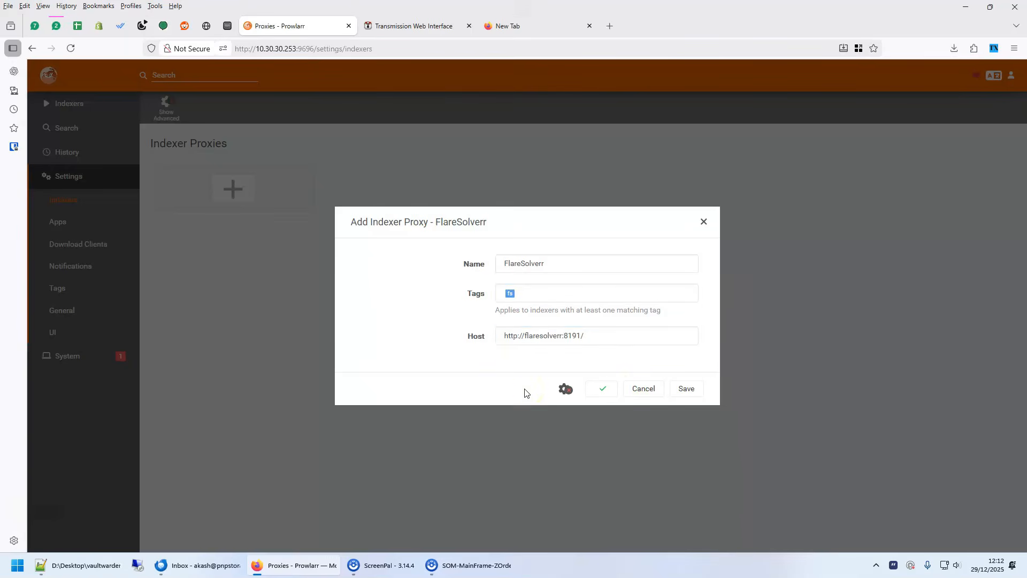
pyautogui.click(692, 392)
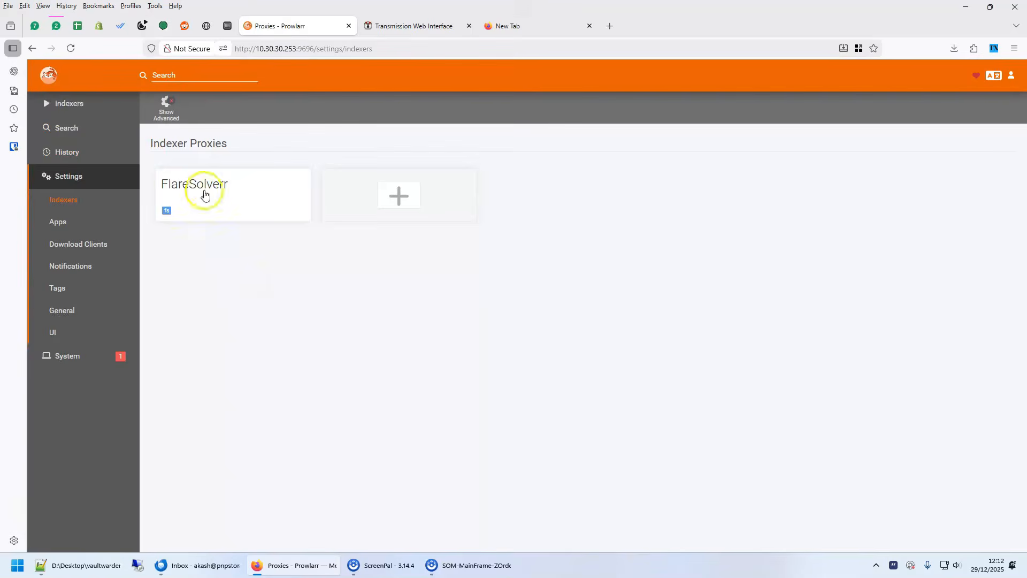
# Step: Start adding the 1337x indexer in Prowlarr and review its FlareSolverr information
pyautogui.click(70, 104)
pyautogui.click(554, 199)
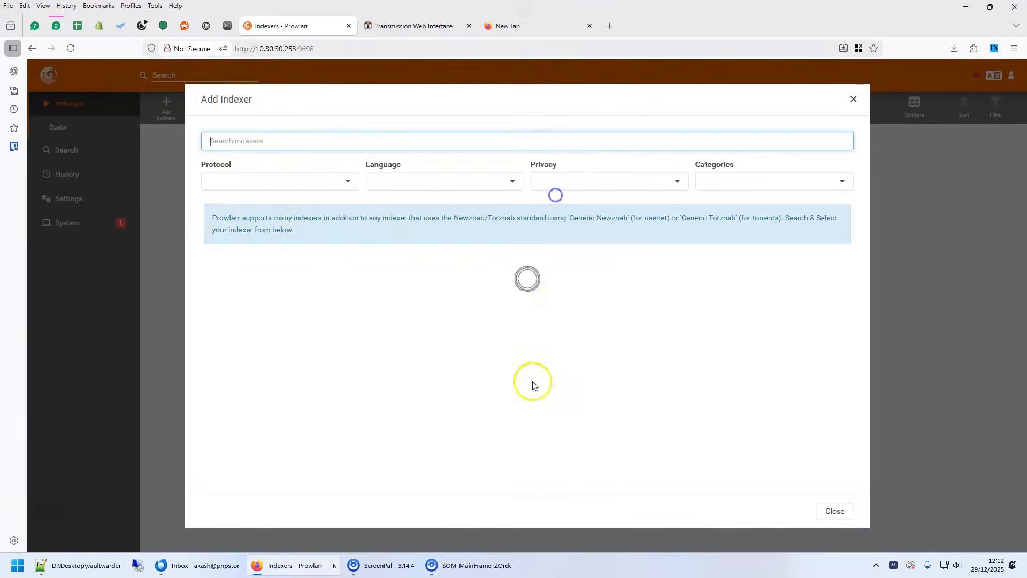
pyautogui.click(254, 334)
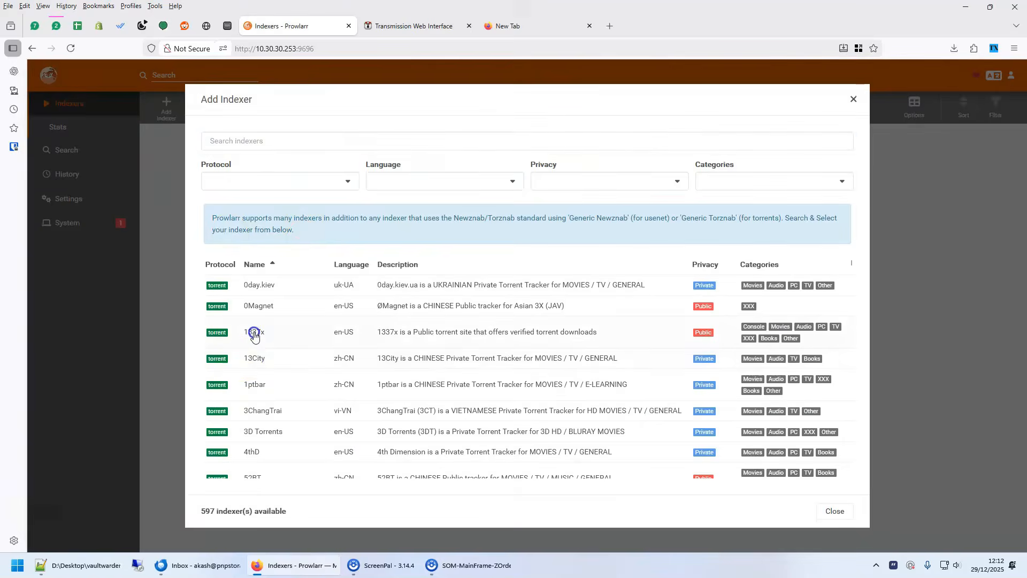
pyautogui.scroll(-10, 585, 289)
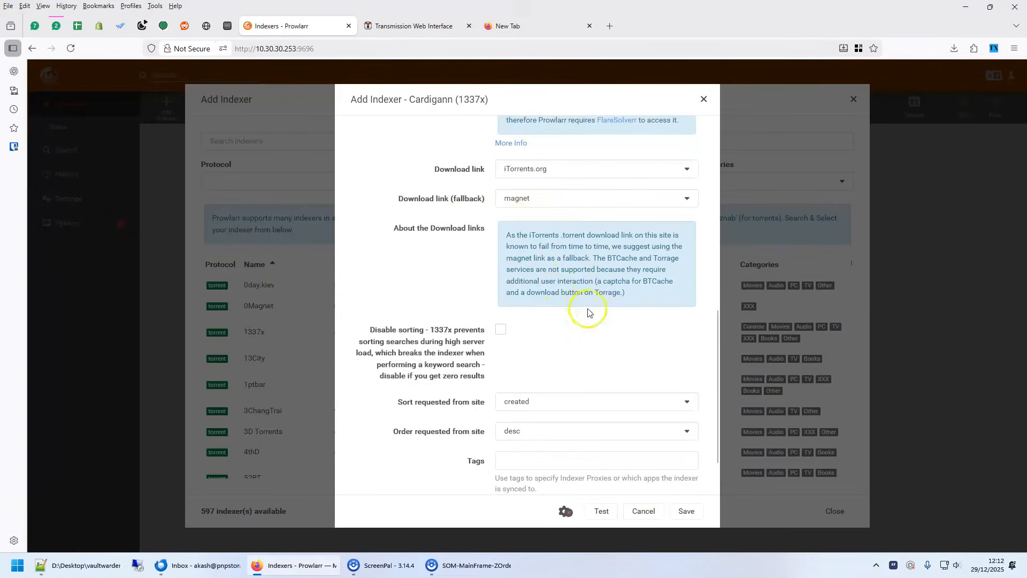
pyautogui.scroll(-2, 583, 328)
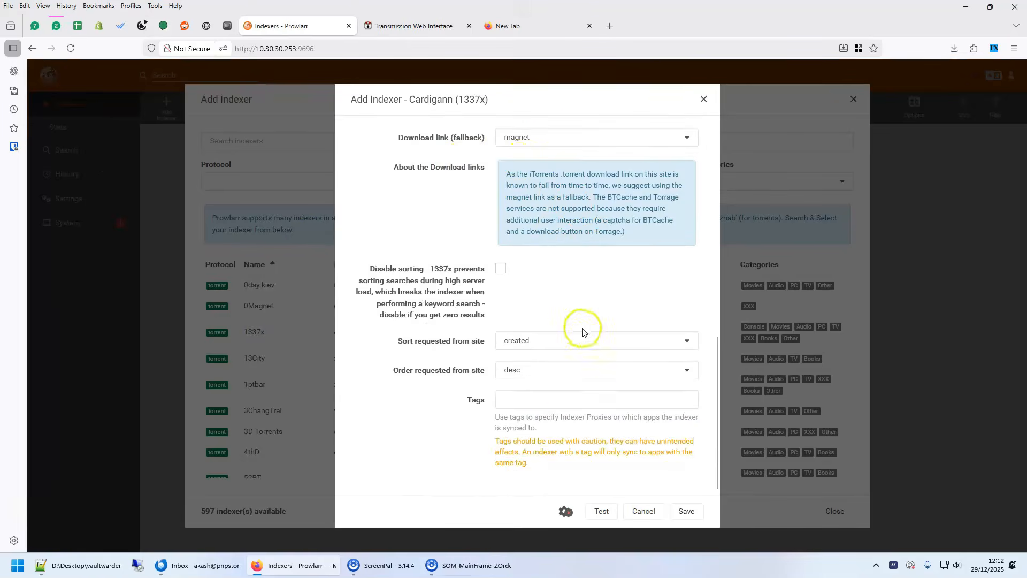
pyautogui.scroll(4, 588, 348)
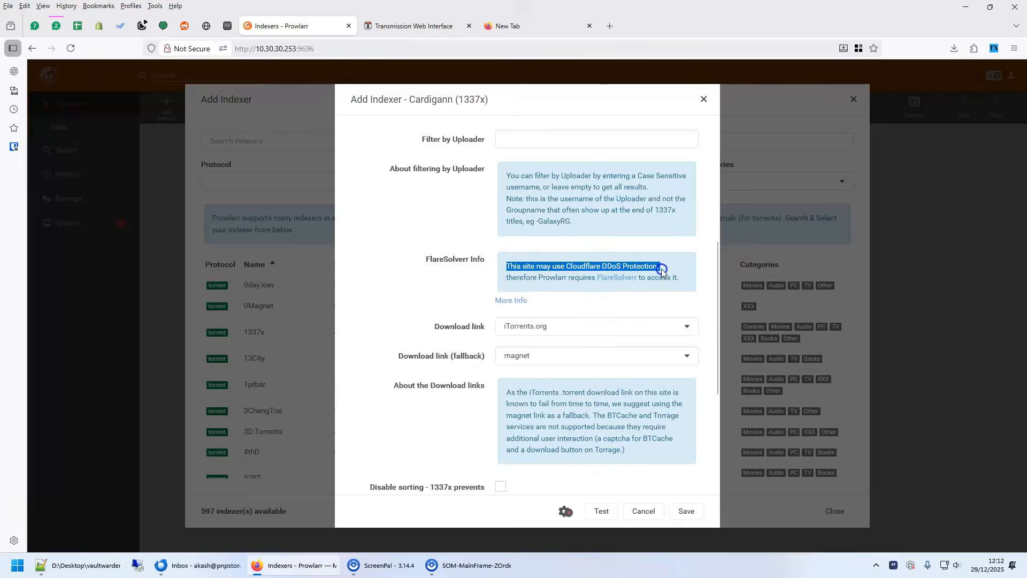
pyautogui.click(7, 484)
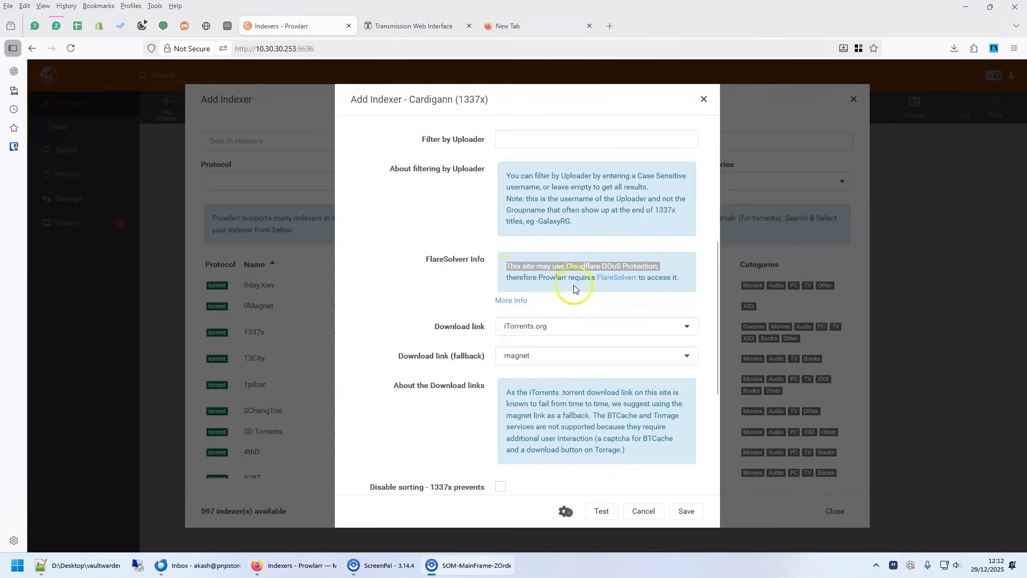
# Step: Assign the fs tag to the 1337x indexer, test and save it, and close the indexer dialogs
pyautogui.scroll(-4, 567, 340)
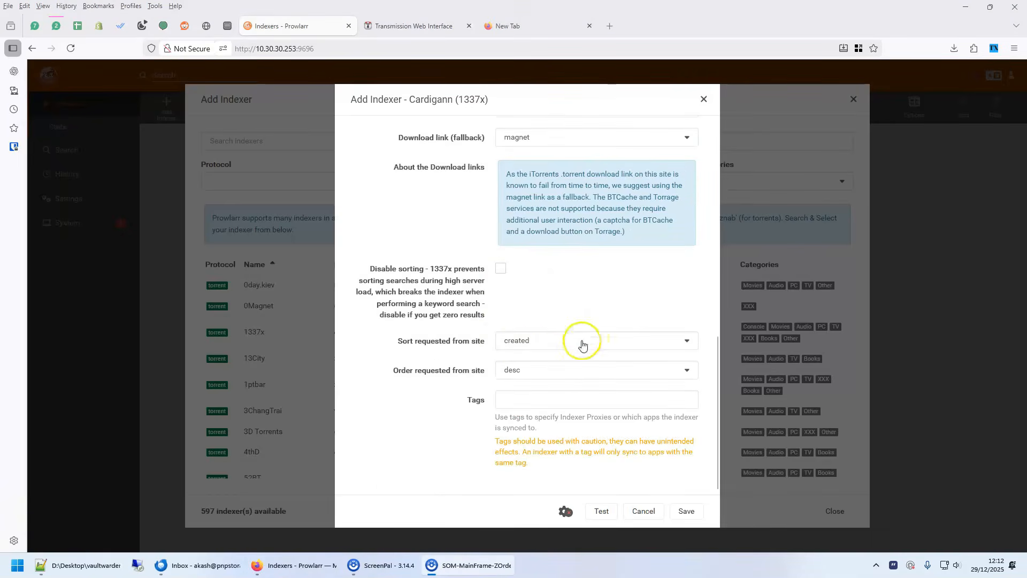
pyautogui.click(511, 398)
pyautogui.write('fs')
pyautogui.click(473, 448)
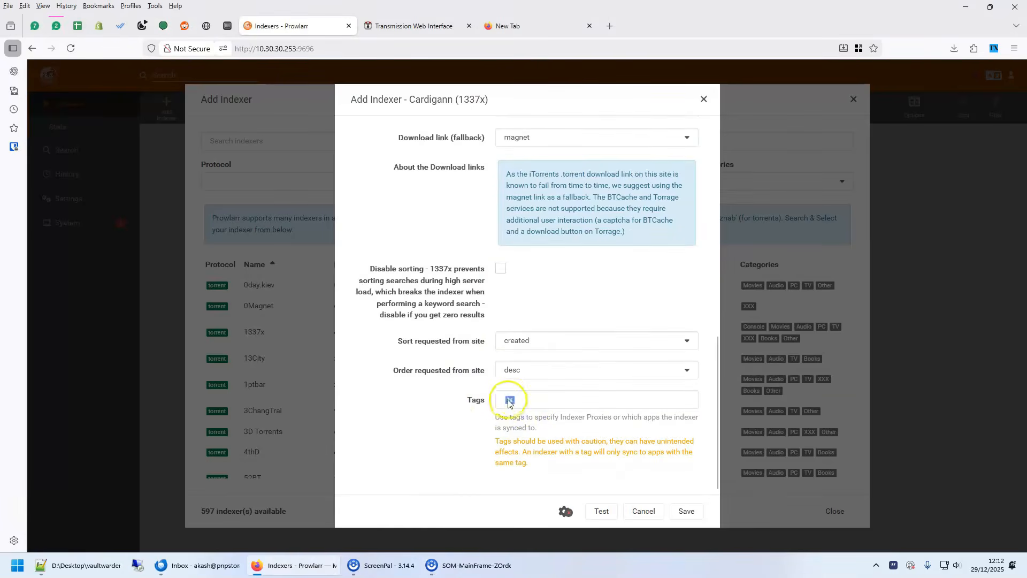
pyautogui.click(599, 510)
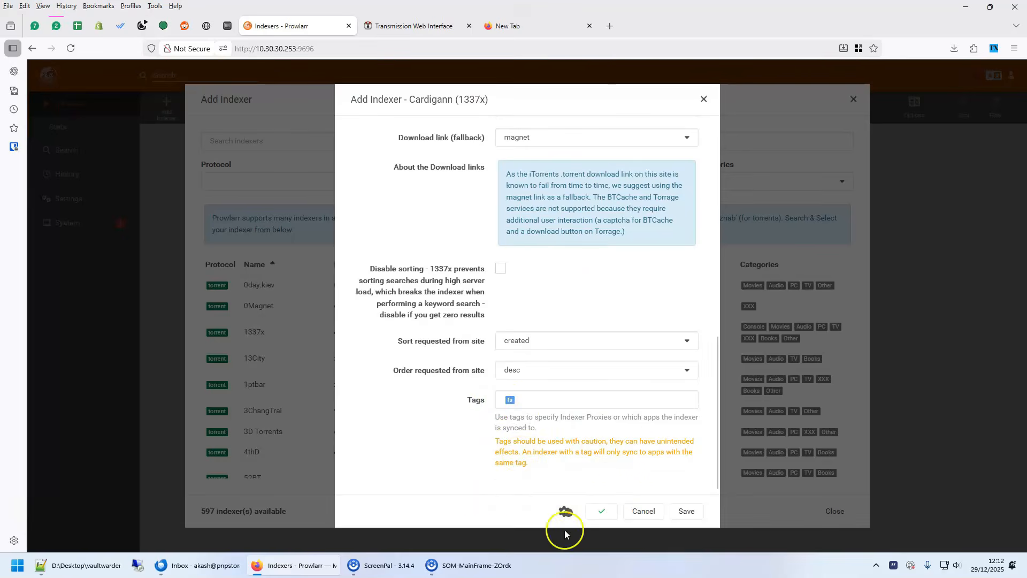
pyautogui.click(705, 100)
pyautogui.click(853, 100)
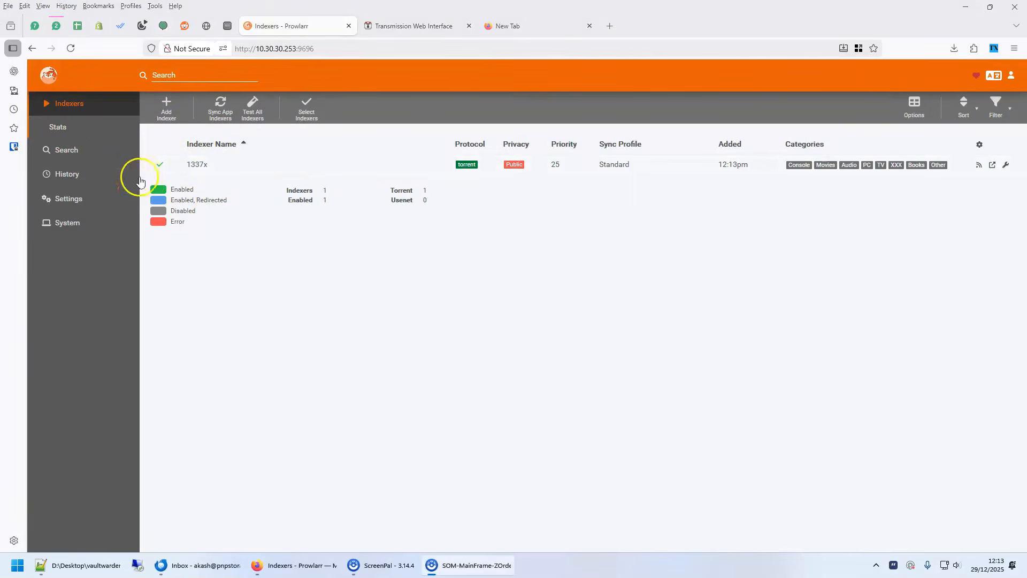
# Step: Search Prowlarr's indexers for big buck bunny
pyautogui.click(183, 73)
pyautogui.write('big buck bunny')
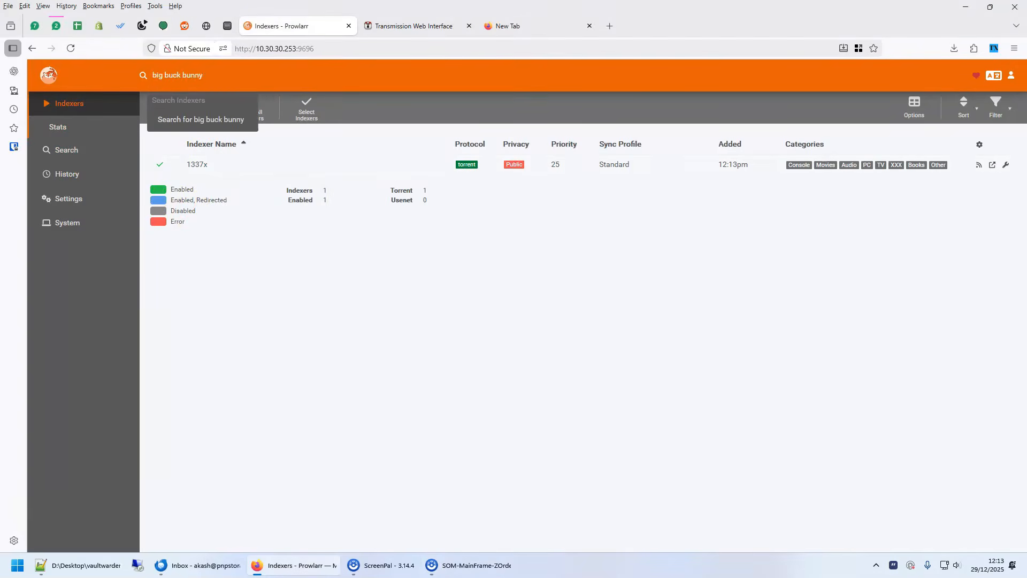
pyautogui.press('Return')
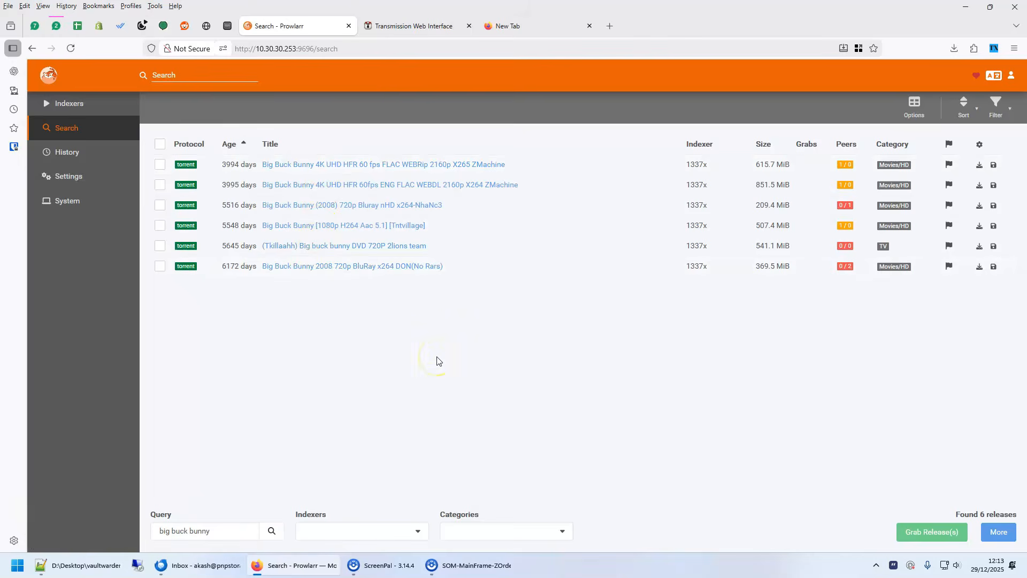
# Step: Open Prowlarr's application settings and launch the sonarr and radarr web interfaces from the Docker container list
pyautogui.click(65, 180)
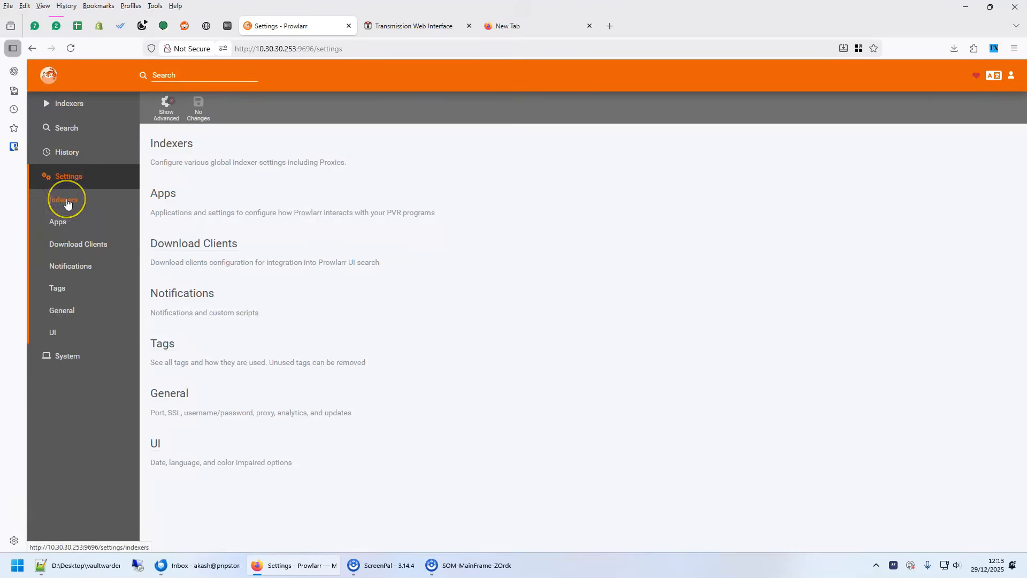
pyautogui.click(59, 222)
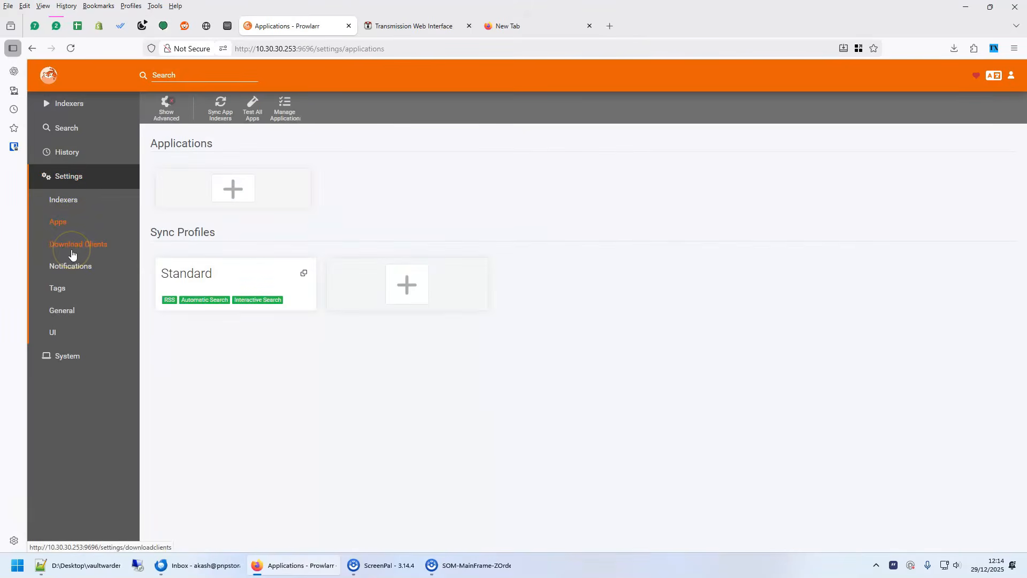
pyautogui.click(227, 25)
pyautogui.moveTo(942, 265)
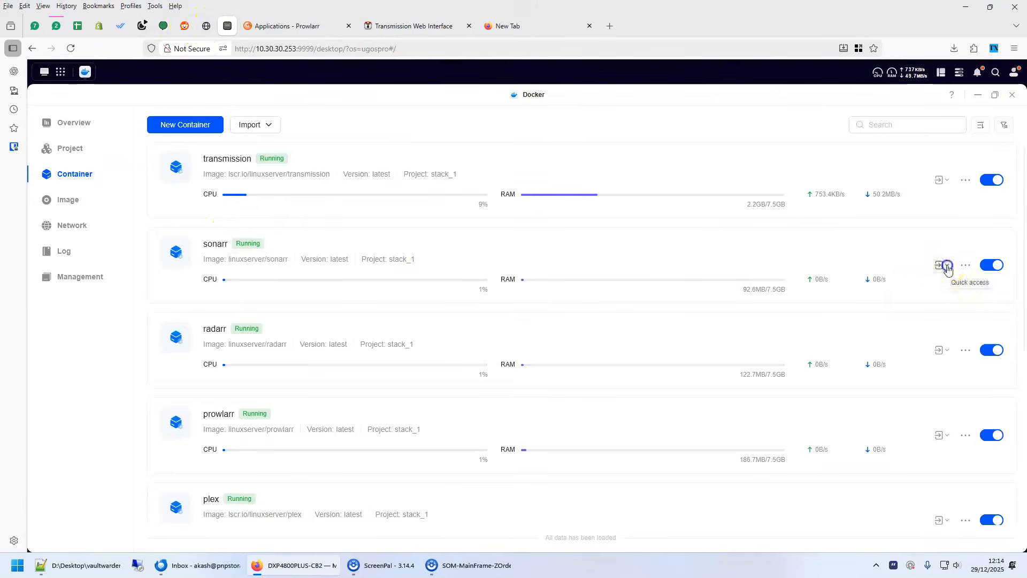
pyautogui.click(925, 301)
pyautogui.click(228, 26)
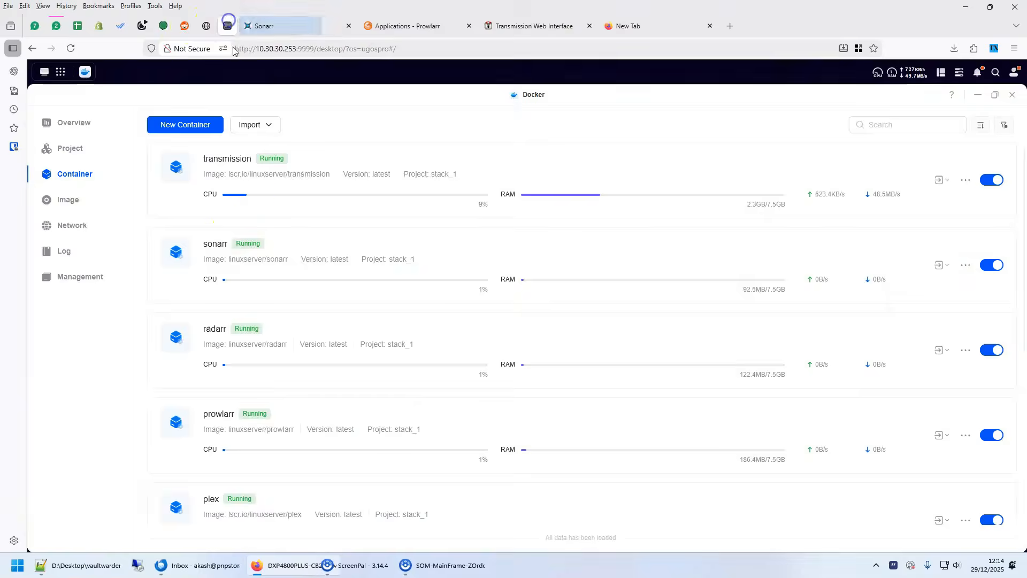
pyautogui.moveTo(944, 352)
pyautogui.click(934, 375)
# Step: In Sonarr, set the authentication method to Forms (Login Page) and the authentication requirement to Disabled for Local Addresses
pyautogui.click(388, 26)
pyautogui.click(556, 236)
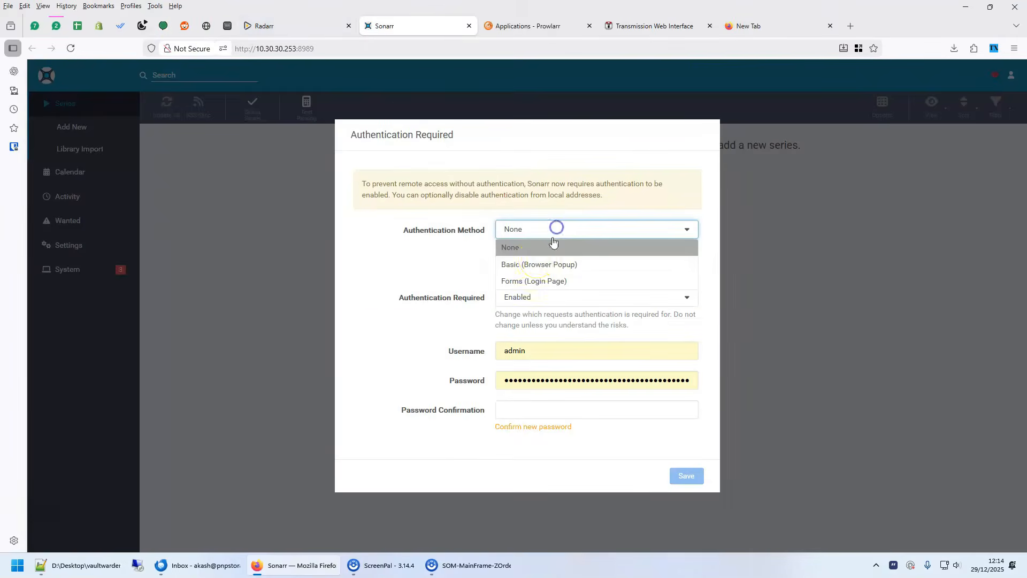
pyautogui.click(535, 266)
pyautogui.click(561, 234)
pyautogui.click(532, 288)
pyautogui.click(546, 292)
pyautogui.click(535, 326)
# Step: Replace the Sonarr password and its confirmation with the saved admin login's password, and save the authentication settings
pyautogui.click(488, 347)
pyautogui.click(565, 375)
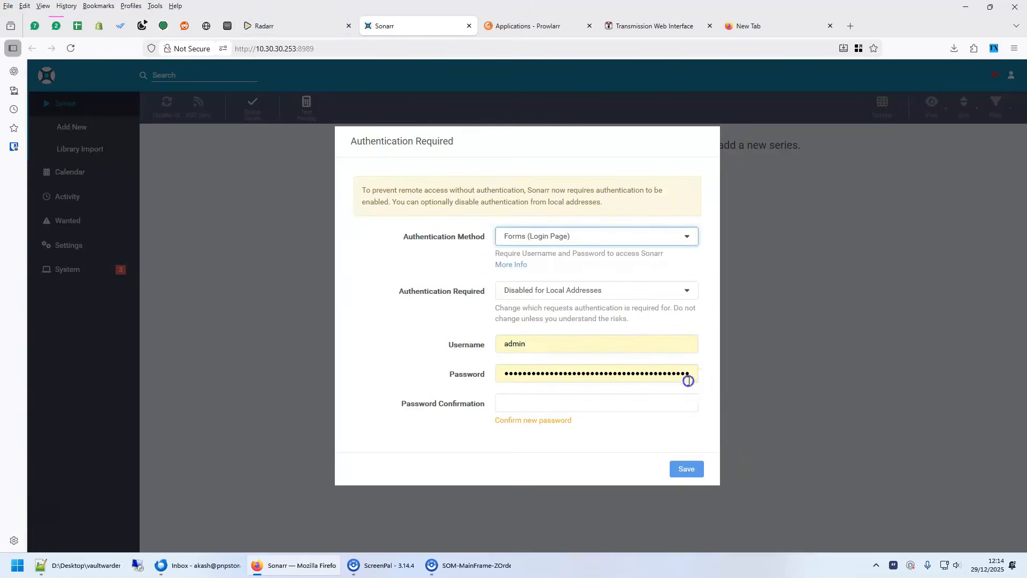
pyautogui.hotkey('ctrl', 'a')
pyautogui.press('BackSpace')
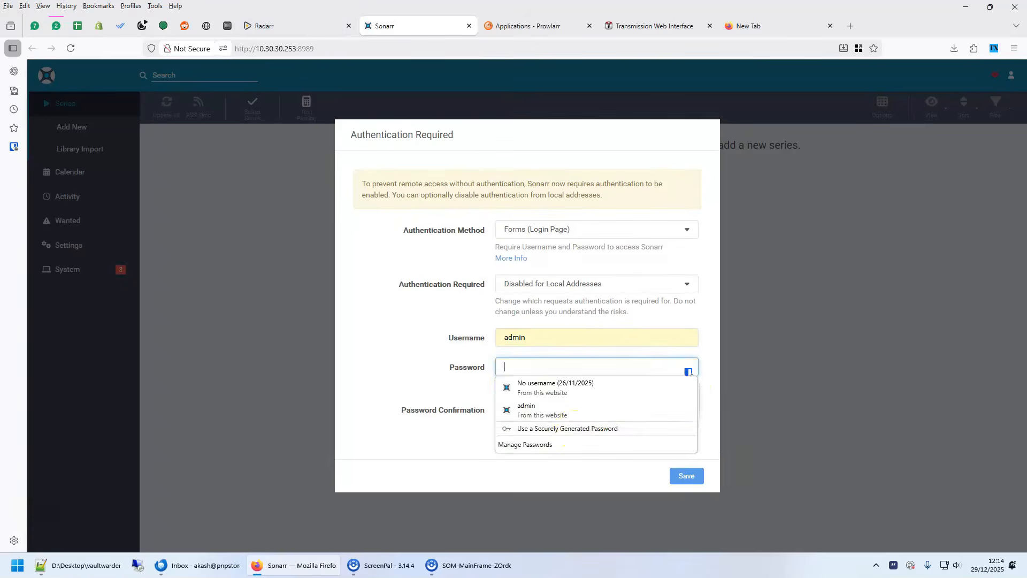
pyautogui.click(600, 414)
pyautogui.click(684, 462)
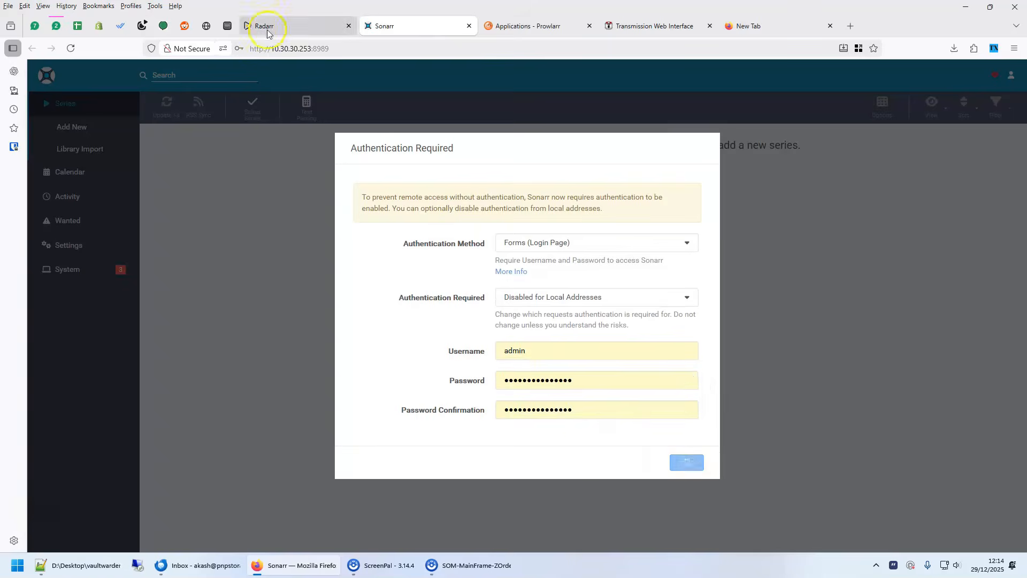
# Step: In Radarr, set the authentication method to Forms (Login Page) and the authentication requirement to Disabled for Local Addresses
pyautogui.click(267, 33)
pyautogui.click(532, 228)
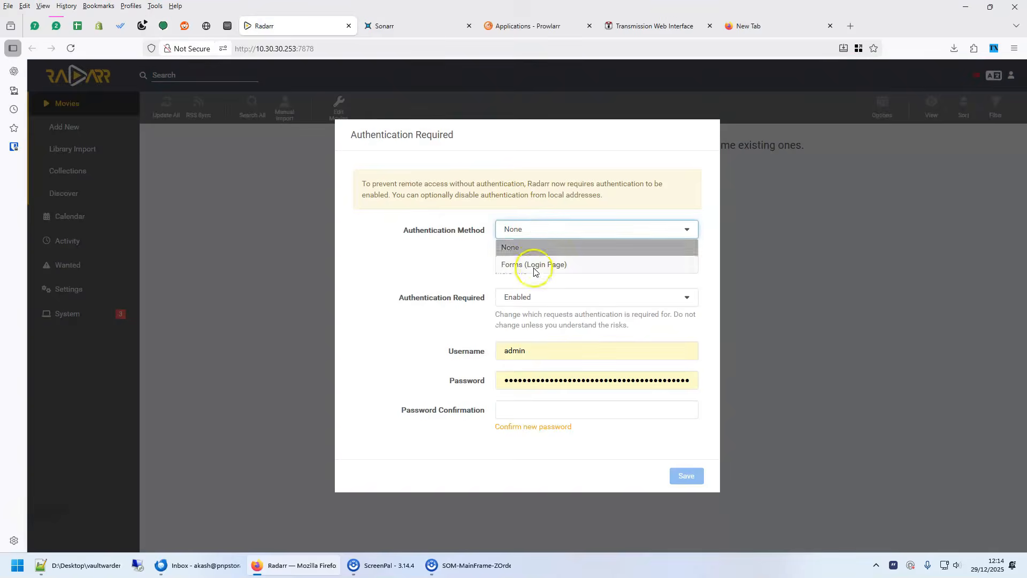
pyautogui.click(535, 270)
pyautogui.click(551, 292)
pyautogui.click(527, 328)
# Step: Fill in a new Radarr password and its confirmation, and save the authentication settings
pyautogui.click(552, 376)
pyautogui.hotkey('ctrl', 'a')
pyautogui.press('BackSpace')
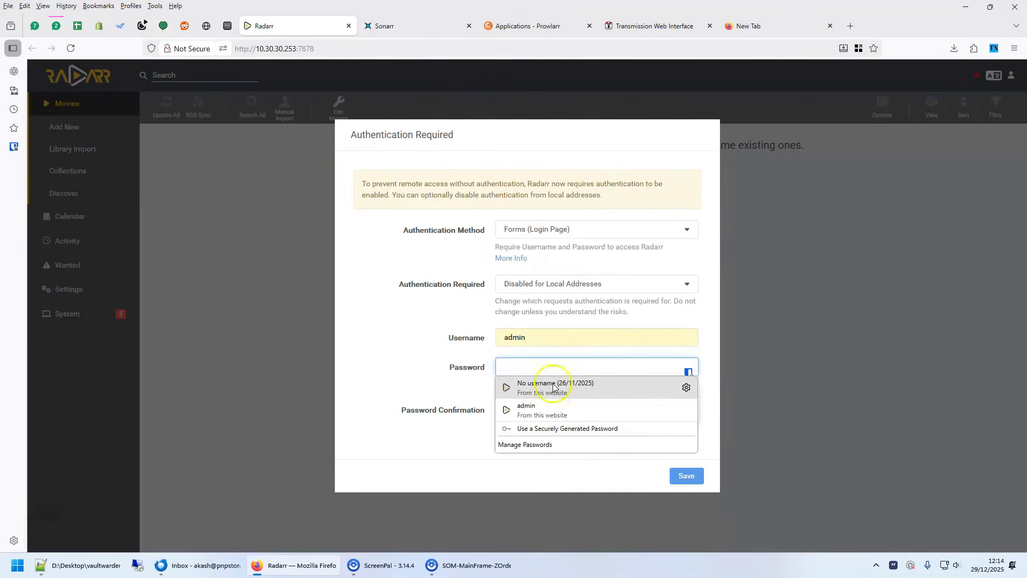
pyautogui.click(551, 428)
pyautogui.click(692, 469)
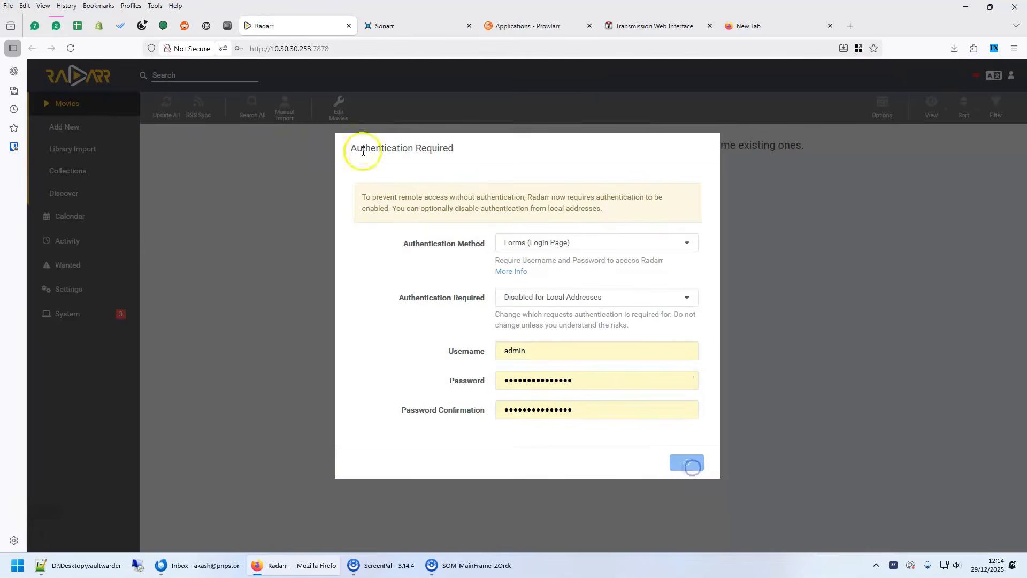
# Step: Copy the API key from Sonarr's general settings
pyautogui.click(380, 27)
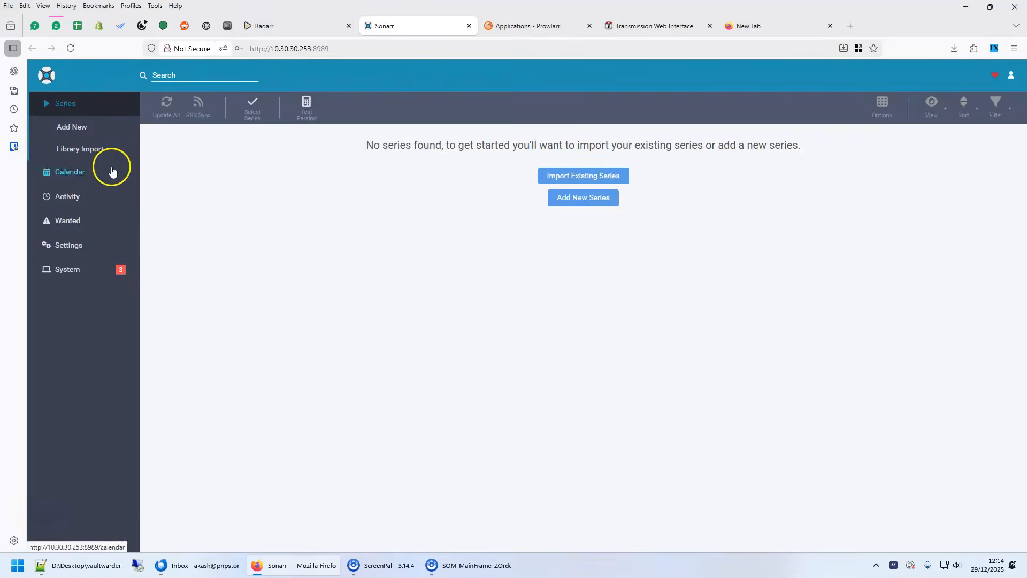
pyautogui.click(66, 246)
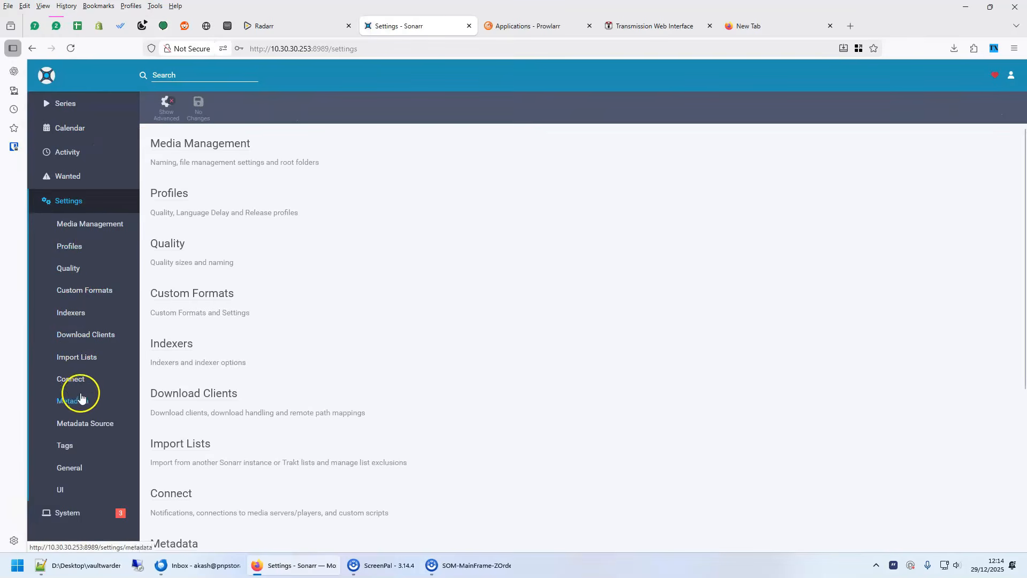
pyautogui.click(69, 468)
pyautogui.scroll(-3, 332, 458)
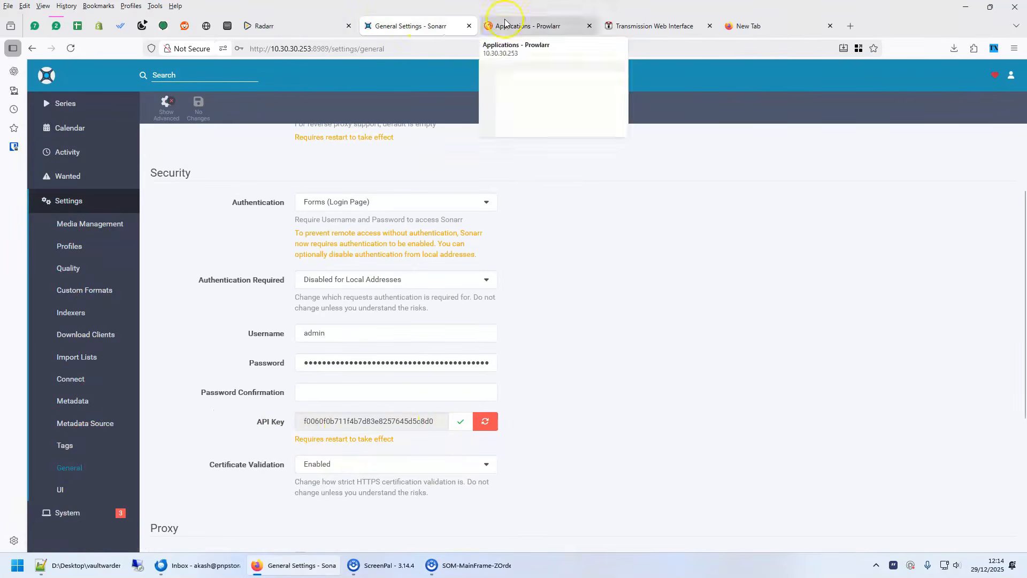
# Step: Start adding Sonarr as an application in Prowlarr and paste its API key
pyautogui.click(524, 25)
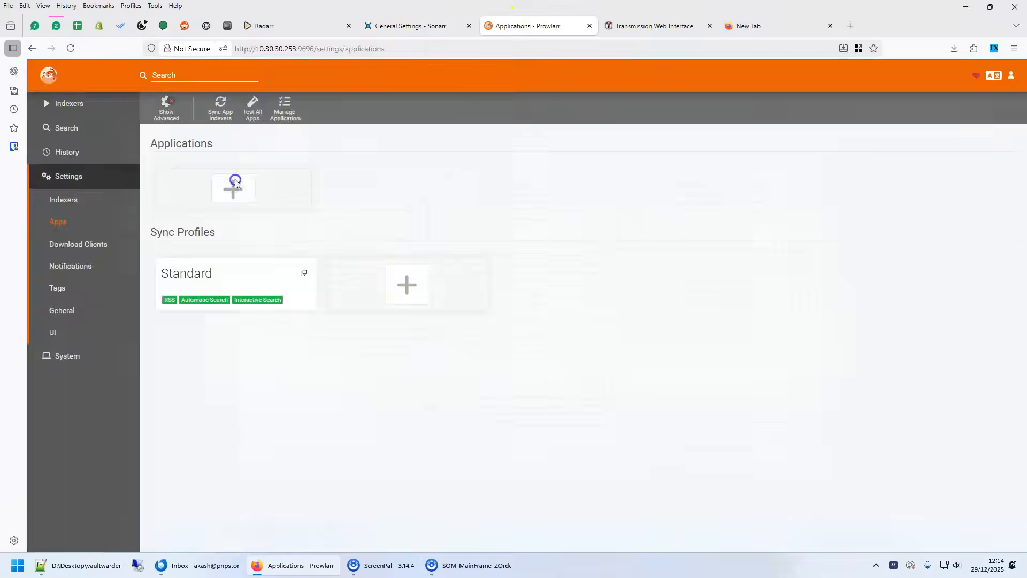
pyautogui.click(236, 183)
pyautogui.click(678, 306)
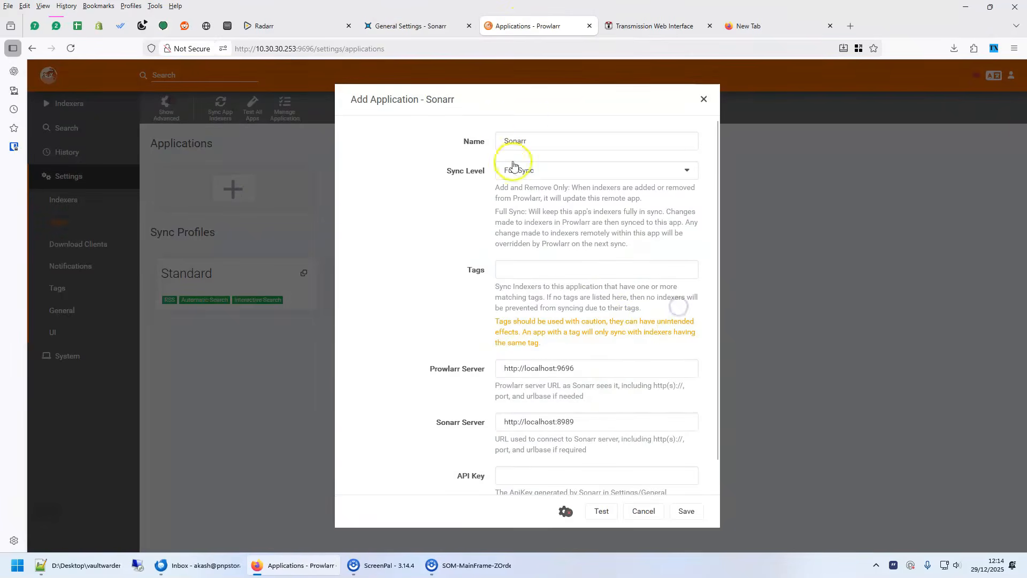
pyautogui.scroll(-1, 567, 302)
pyautogui.click(519, 445)
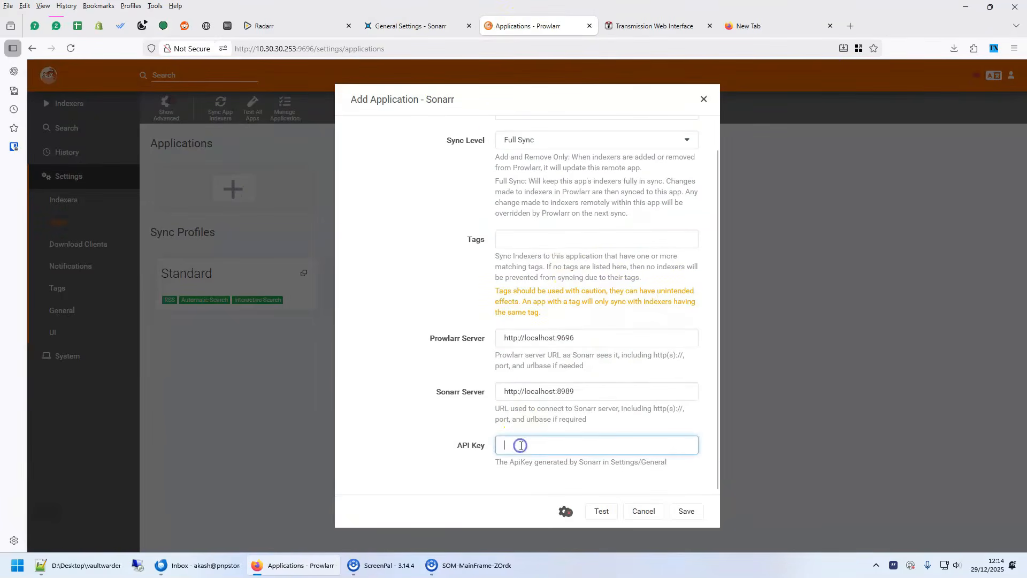
pyautogui.hotkey('ctrl', 'v')
pyautogui.click(545, 337)
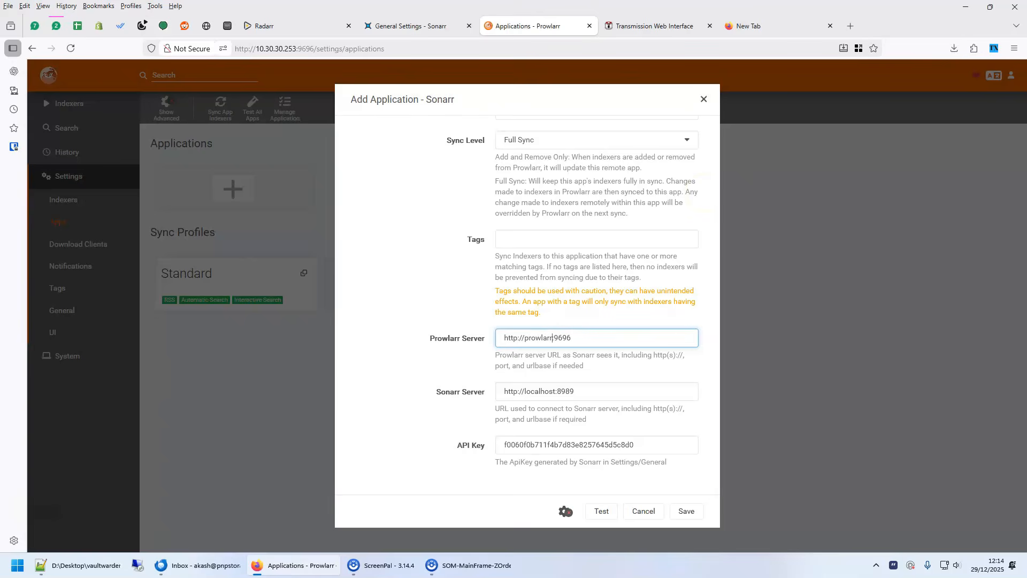
pyautogui.click(556, 391)
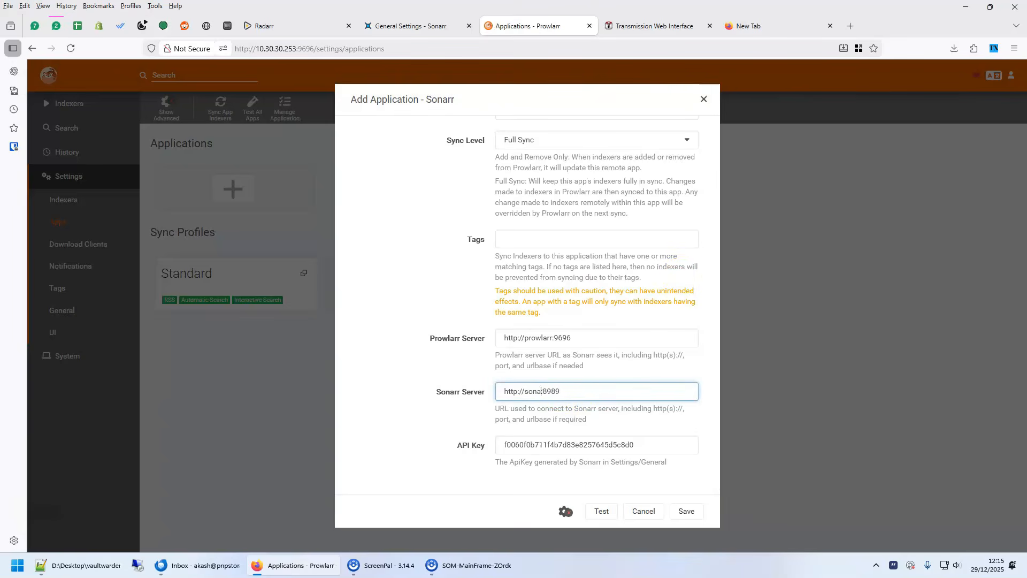
pyautogui.click(603, 511)
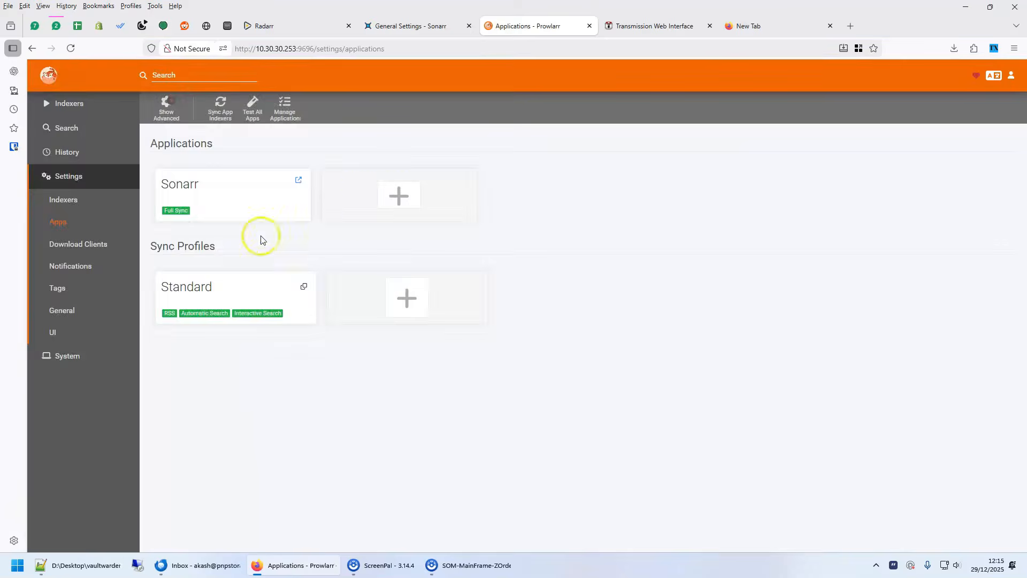
pyautogui.click(387, 202)
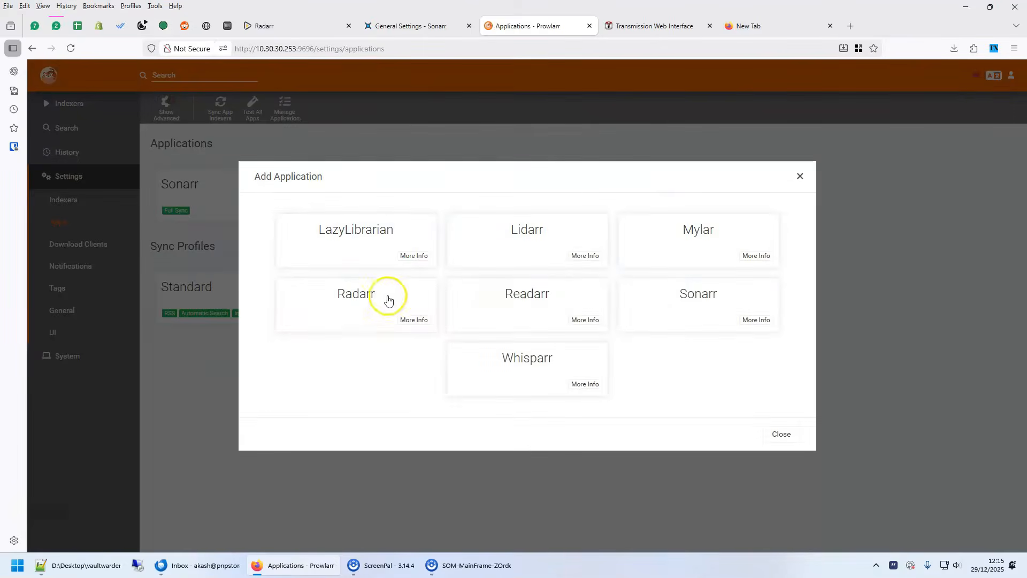
pyautogui.click(378, 293)
pyautogui.scroll(-2, 594, 348)
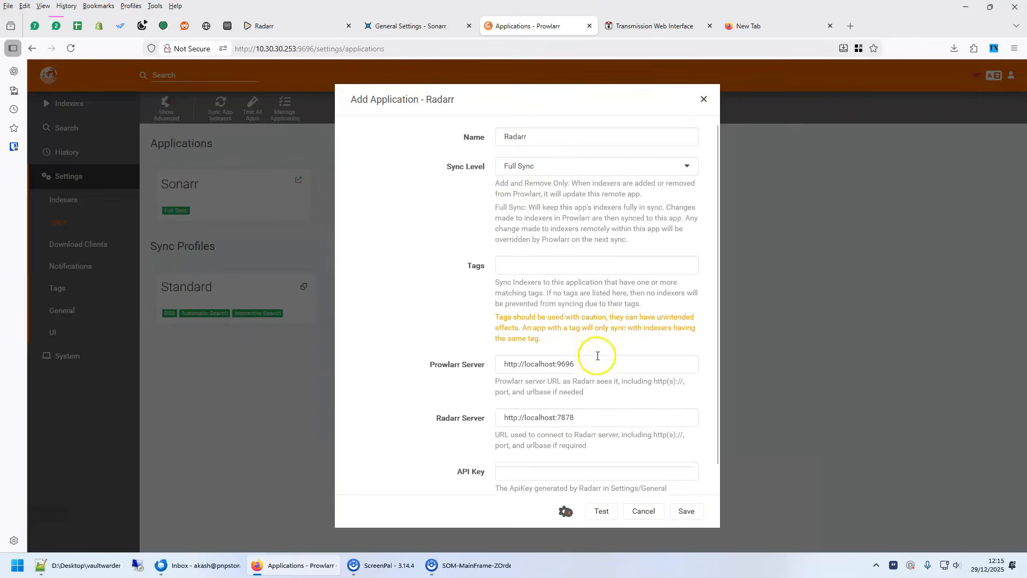
pyautogui.click(555, 337)
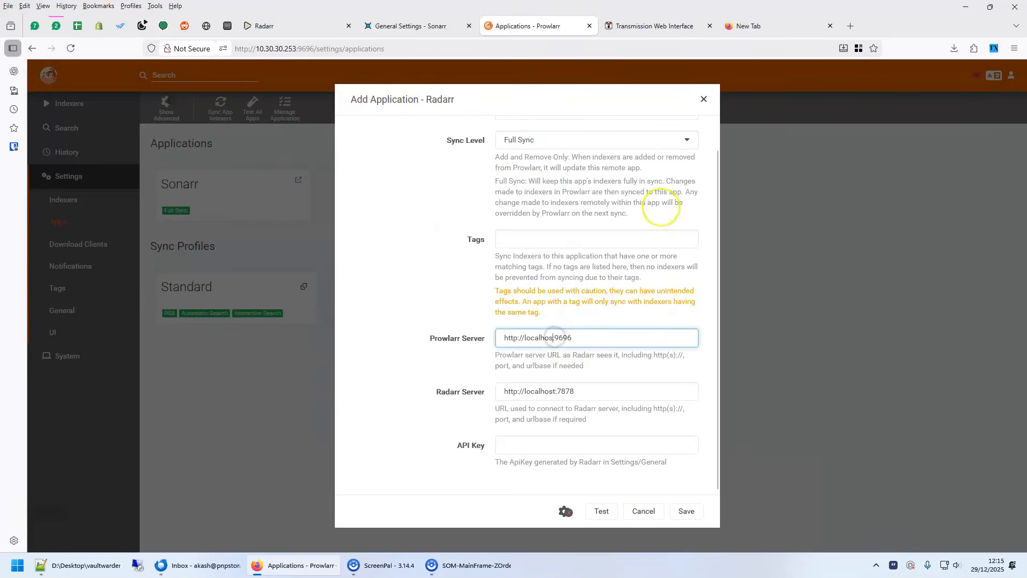
pyautogui.write('prowlarr')
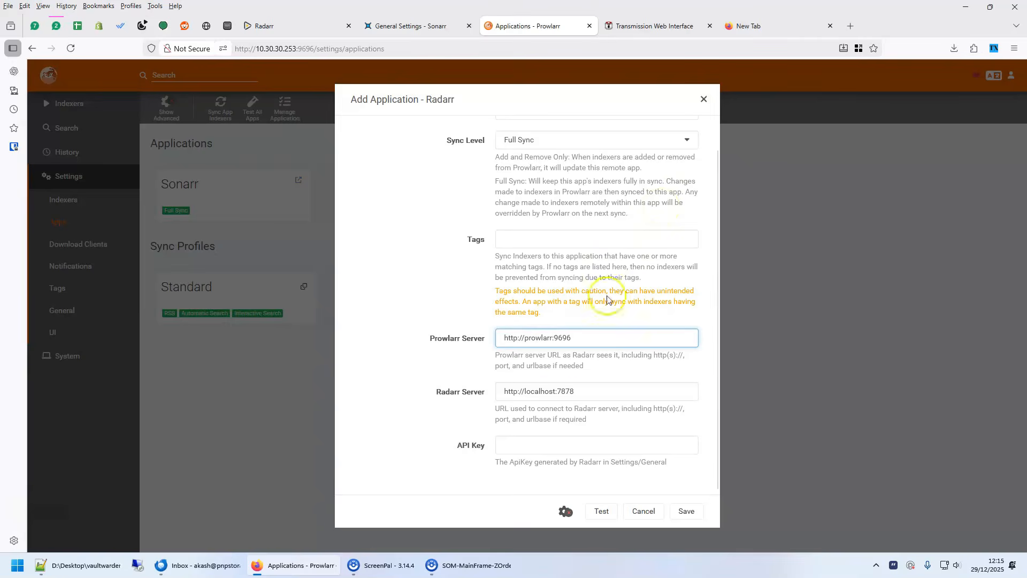
pyautogui.click(555, 392)
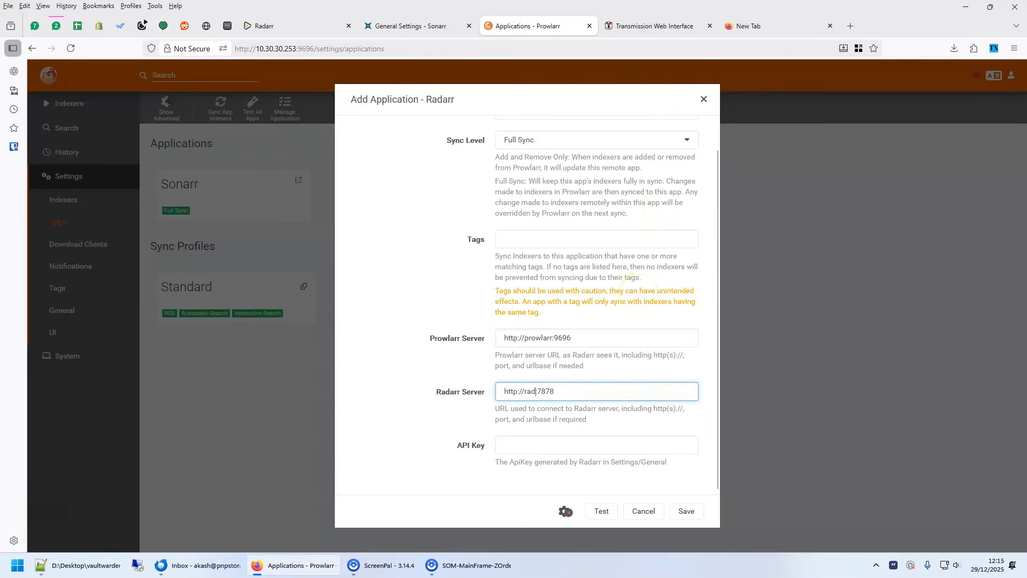
pyautogui.write('radarr')
# Step: Copy the API key from Radarr's general settings
pyautogui.click(262, 25)
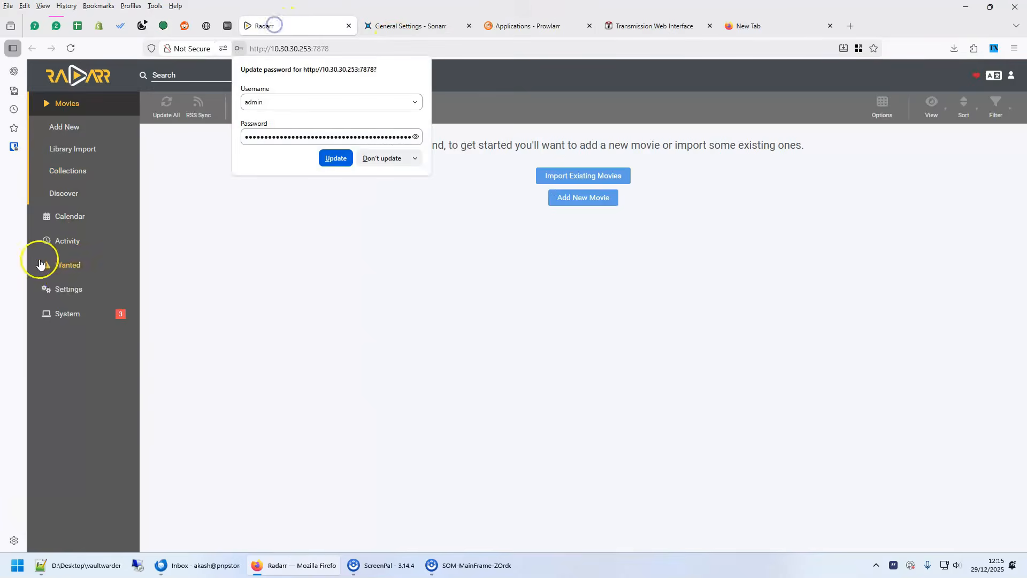
pyautogui.click(70, 292)
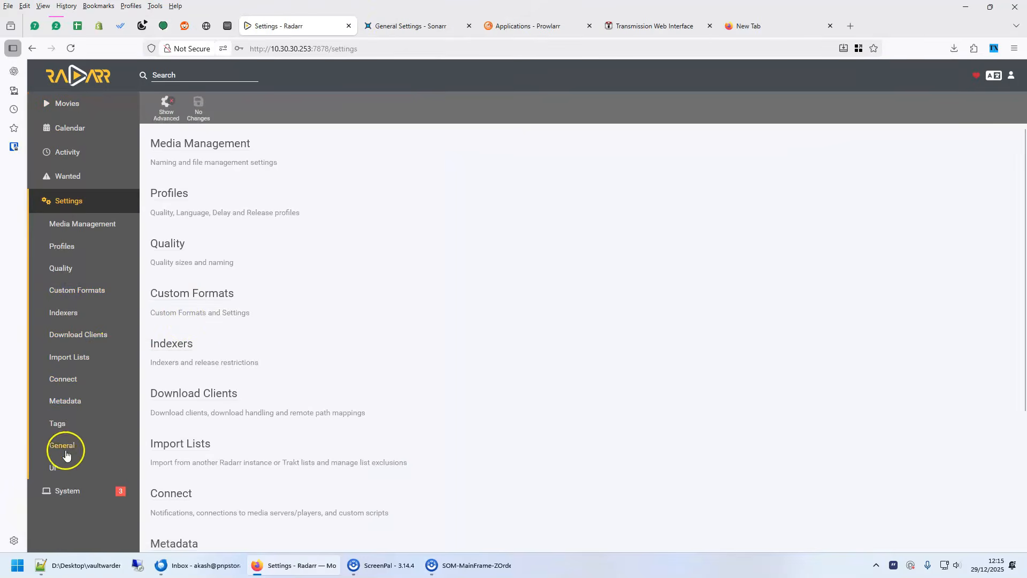
pyautogui.click(62, 445)
pyautogui.scroll(-5, 339, 425)
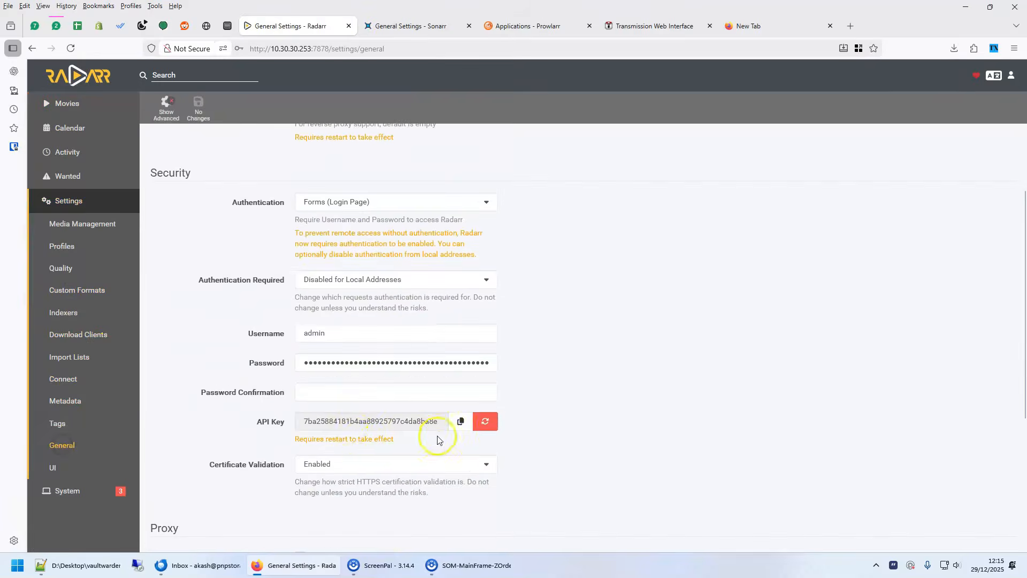
# Step: Paste the Radarr API key into Prowlarr's Radarr application form, and test and save the application
pyautogui.click(409, 26)
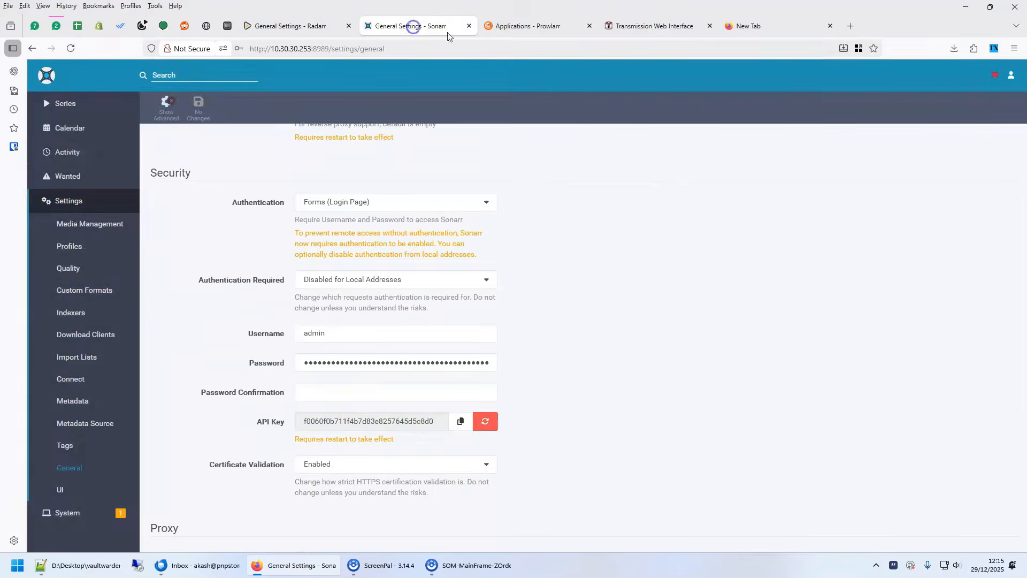
pyautogui.click(527, 26)
pyautogui.click(535, 443)
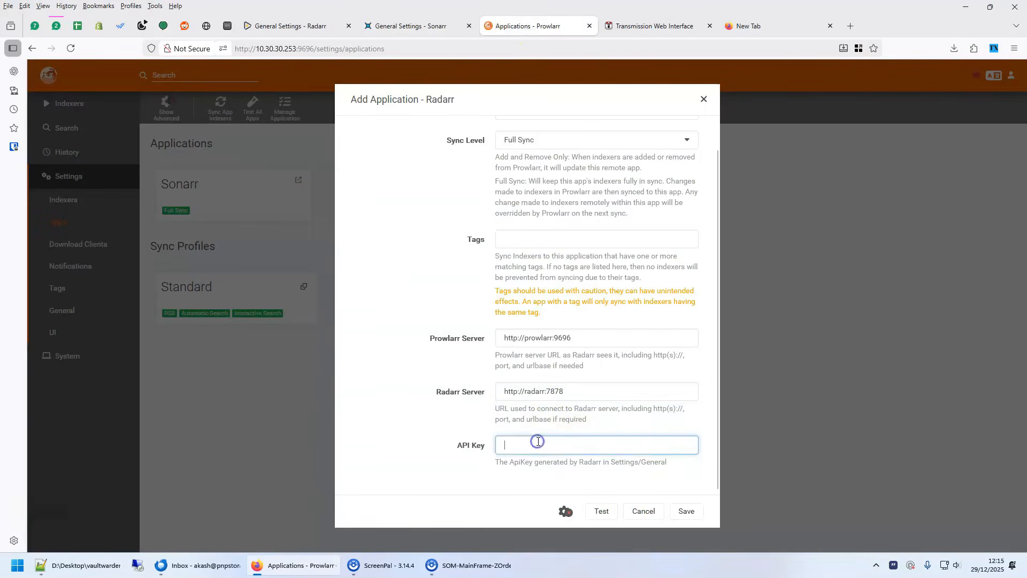
pyautogui.hotkey('ctrl', 'v')
pyautogui.click(601, 511)
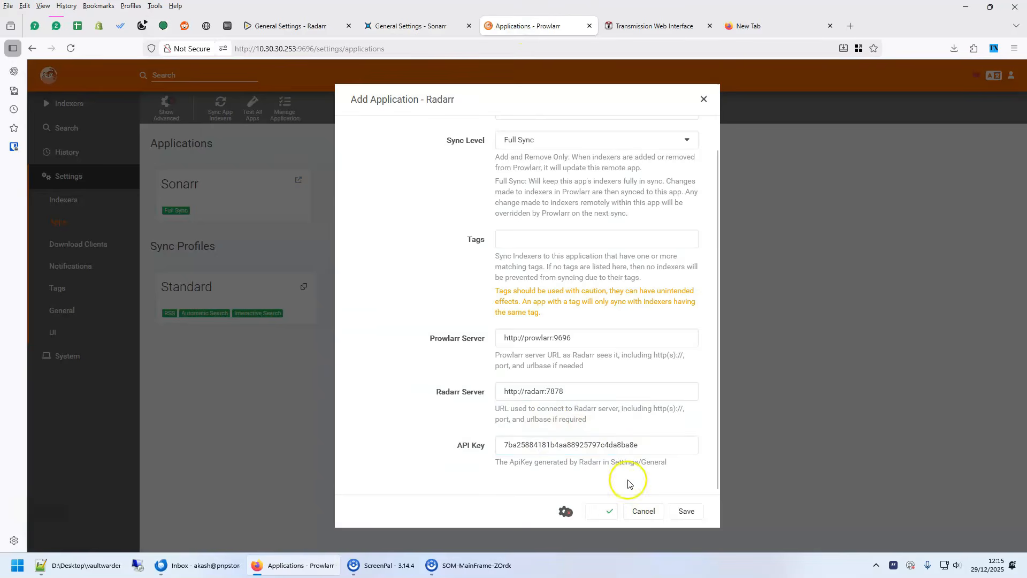
pyautogui.click(679, 506)
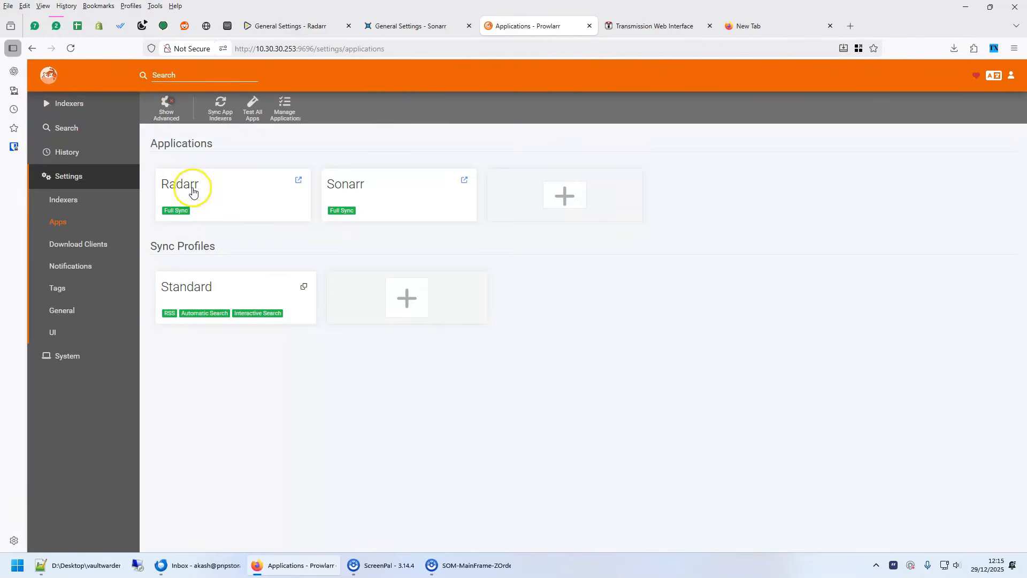
# Step: Review Prowlarr's indexer list and indexer proxies, and close Prowlarr
pyautogui.click(68, 107)
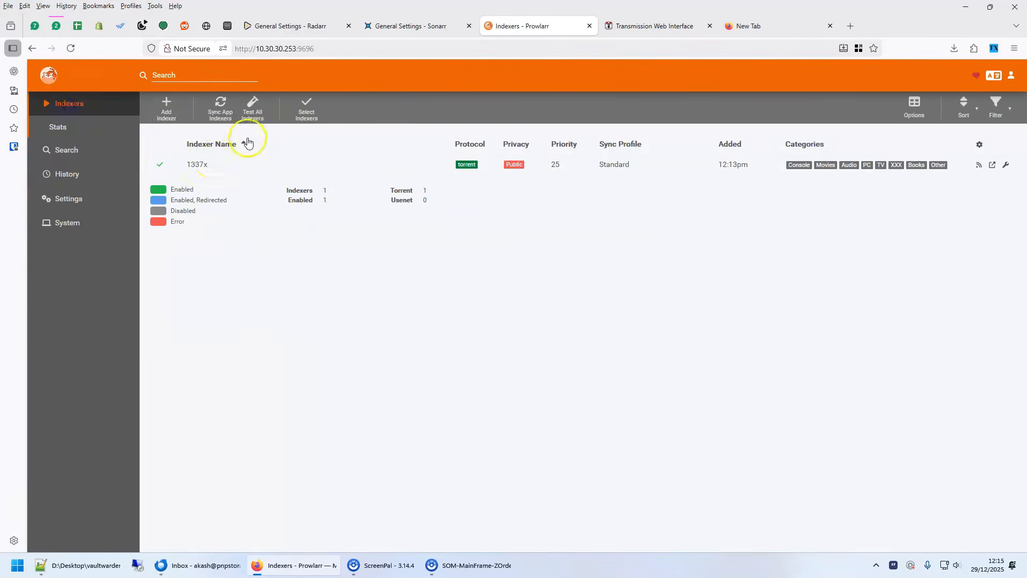
pyautogui.click(67, 199)
pyautogui.click(64, 200)
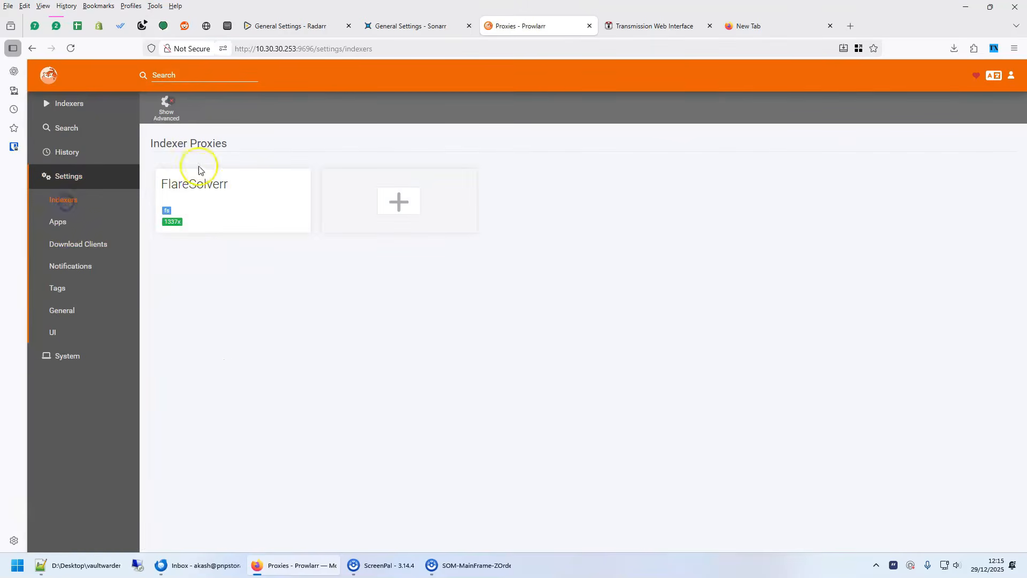
pyautogui.click(590, 27)
# Step: Start adding a root folder in Radarr's media management settings and select the /movies/ path
pyautogui.click(271, 25)
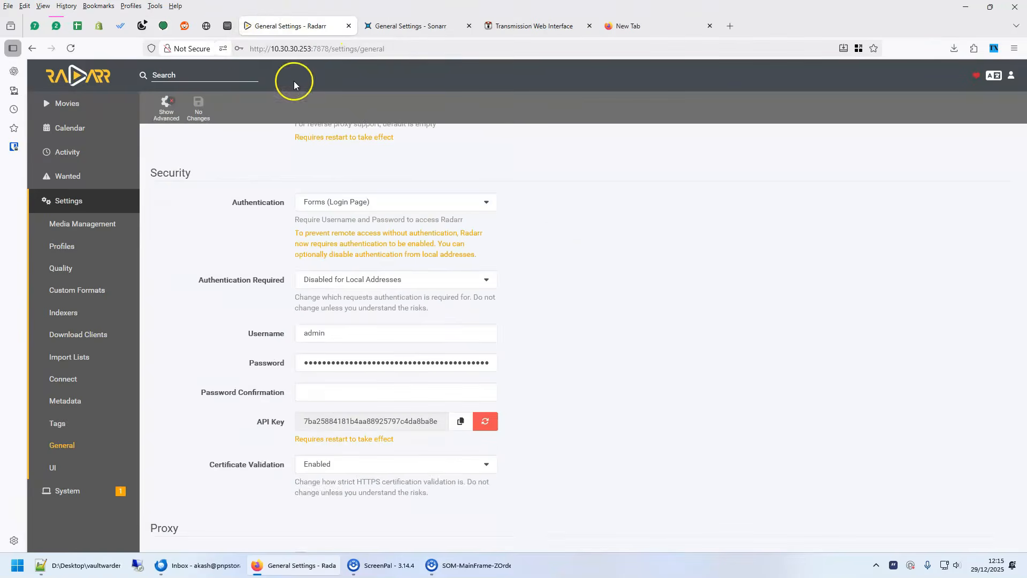
pyautogui.scroll(2, 674, 321)
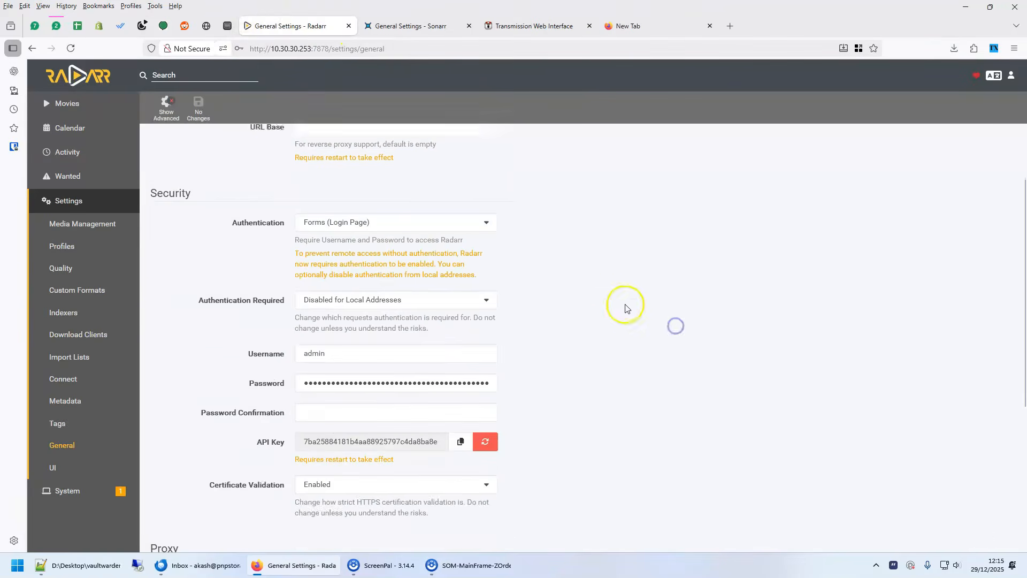
pyautogui.click(91, 229)
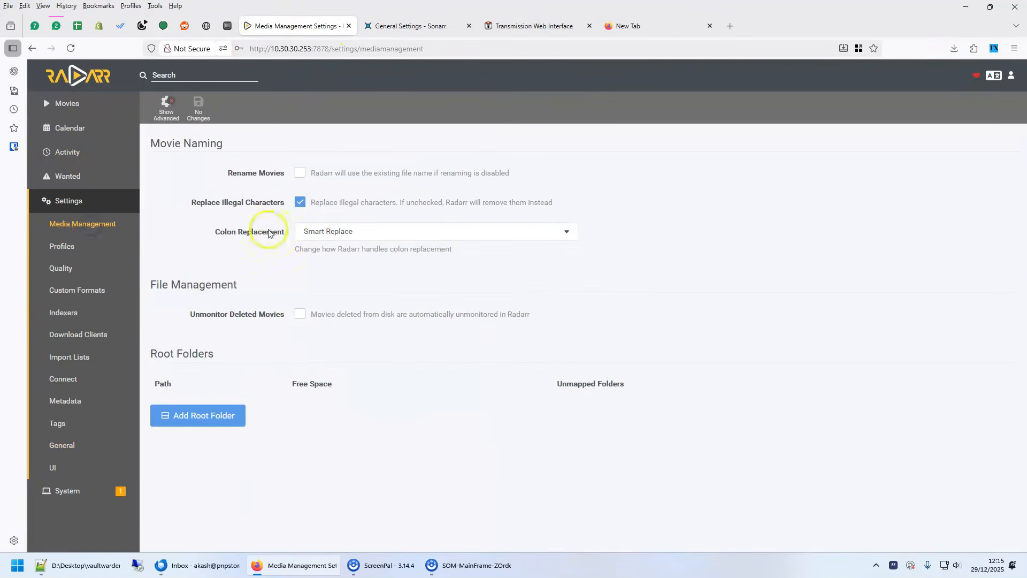
pyautogui.click(202, 416)
pyautogui.scroll(-5, 397, 355)
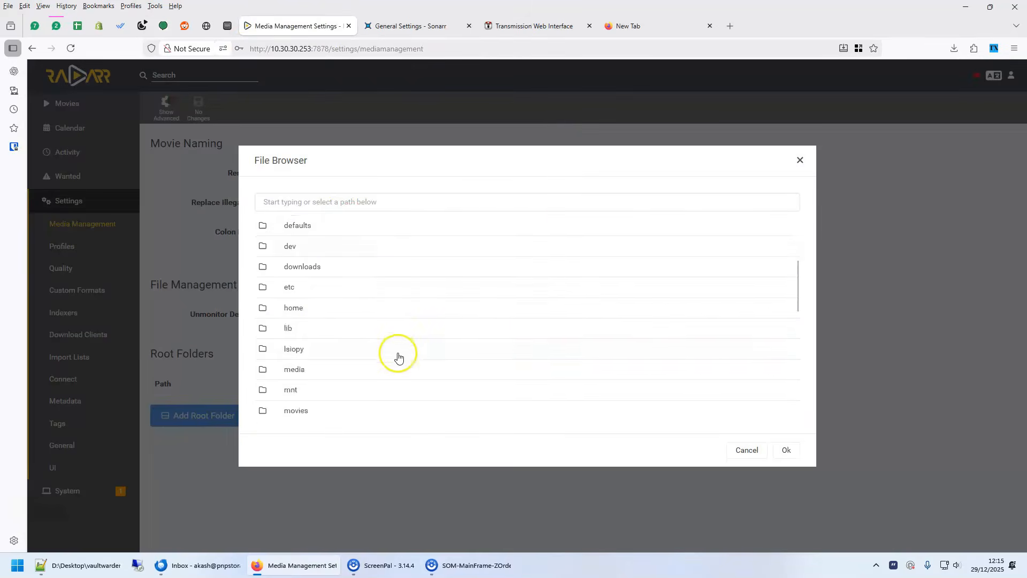
pyautogui.click(293, 248)
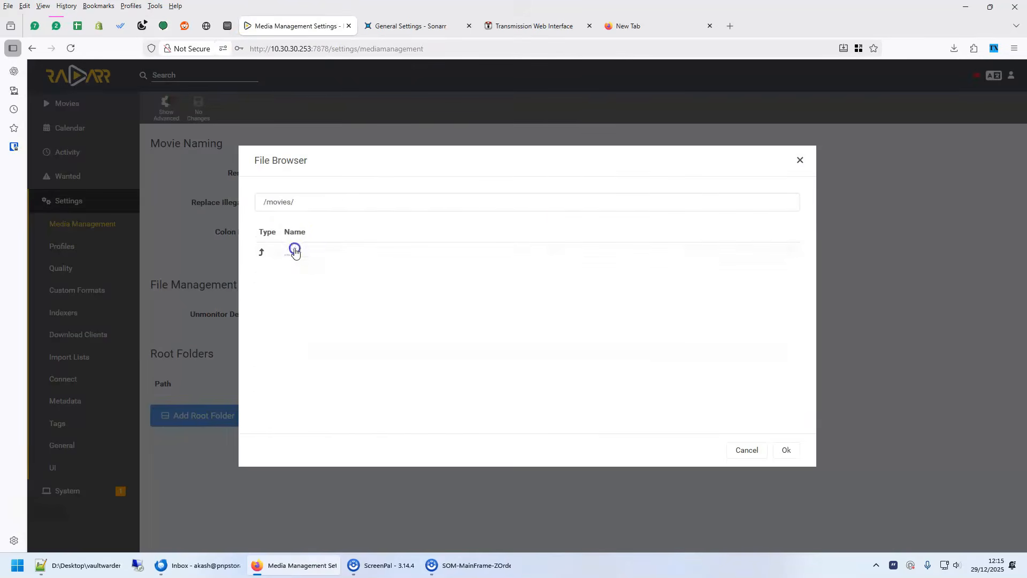
# Step: Check Radarr's movies volume mapping in docker-compose.yml, and try to add /movies/ as Radarr's root folder
pyautogui.click(81, 566)
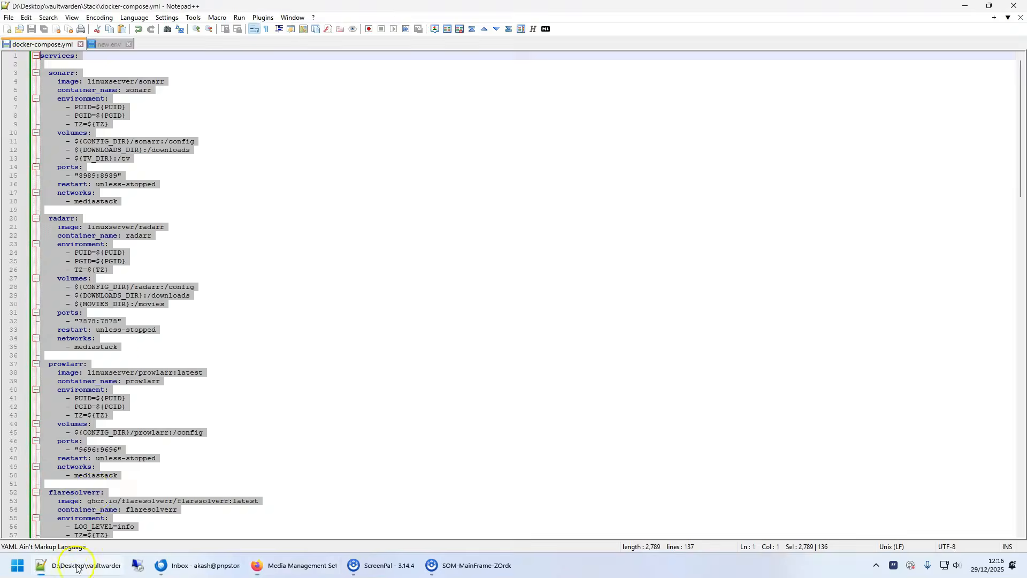
pyautogui.click(194, 246)
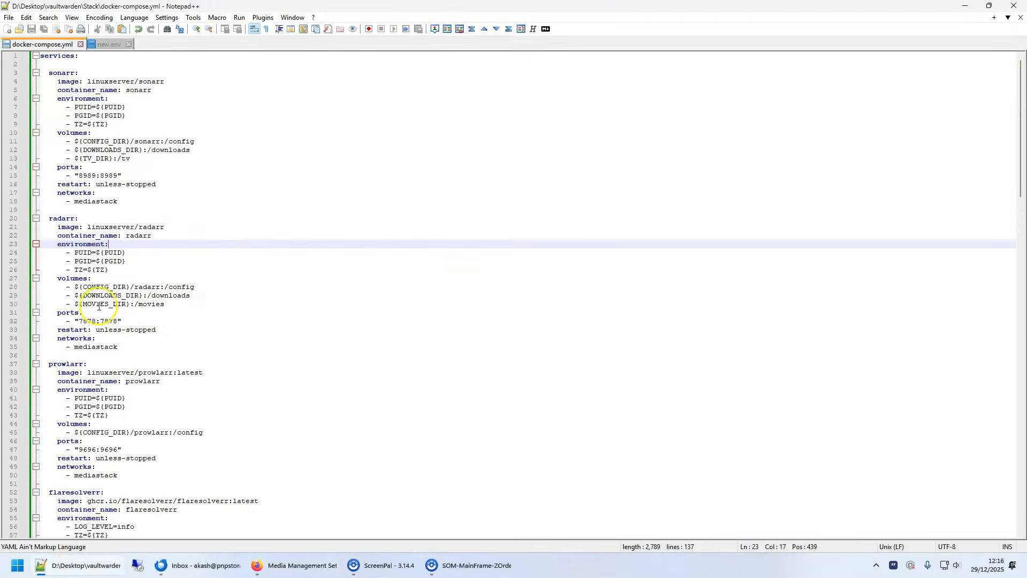
pyautogui.moveTo(82, 305); pyautogui.dragTo(91, 305)
pyautogui.moveTo(165, 305); pyautogui.dragTo(129, 307)
pyautogui.click(294, 565)
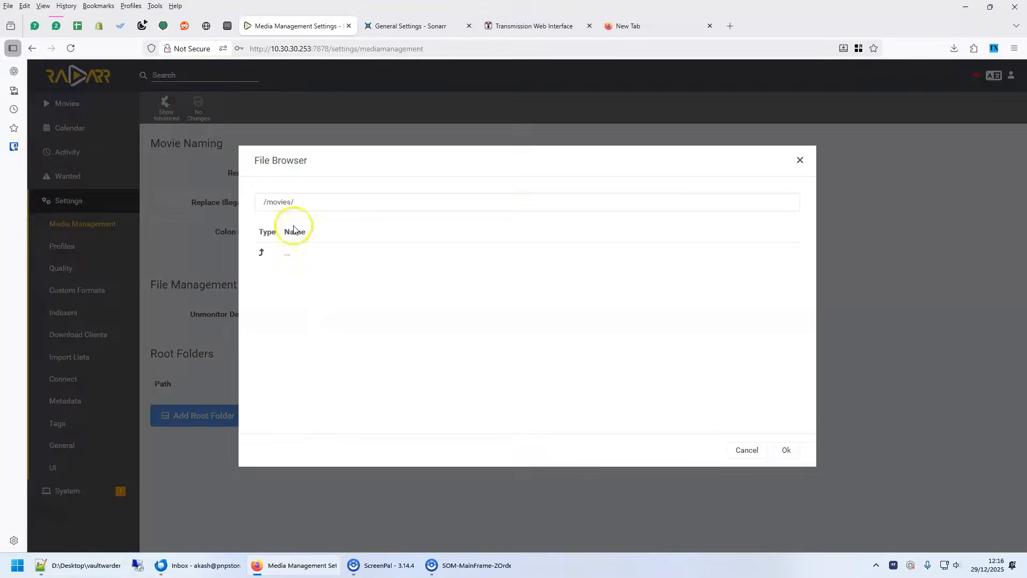
pyautogui.click(787, 450)
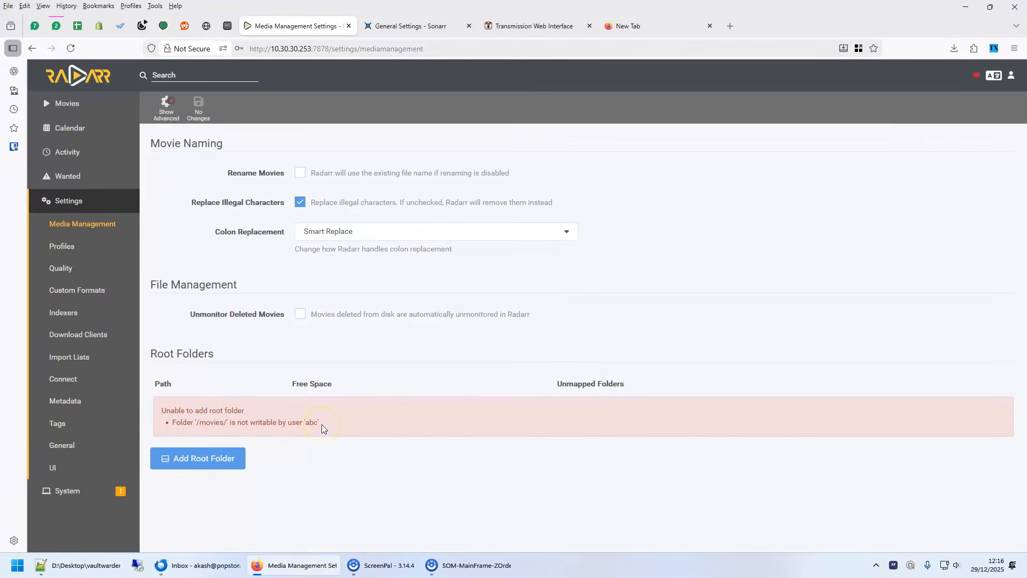
# Step: Open the NAS file manager at the shared docker/stack folder
pyautogui.click(227, 26)
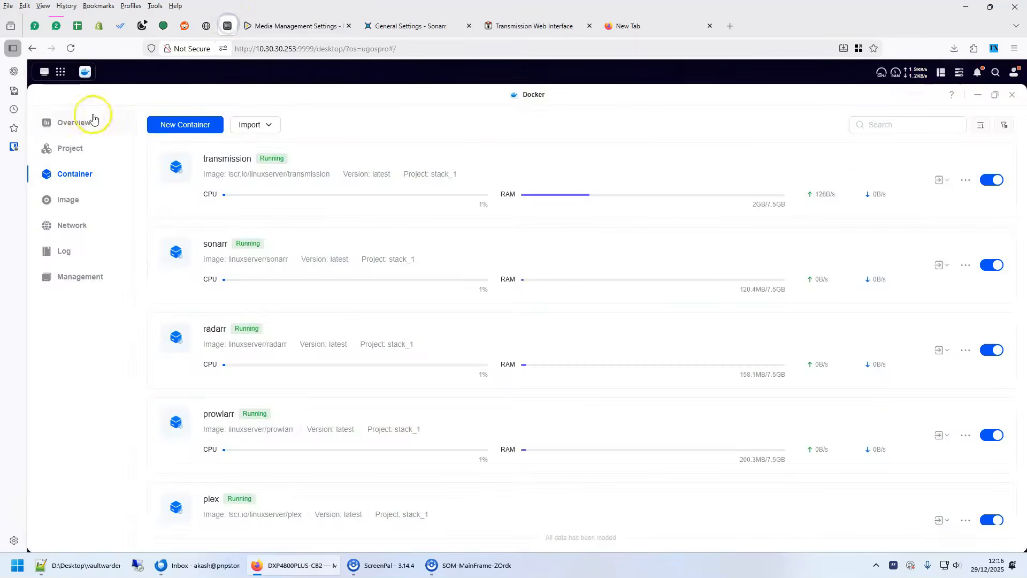
pyautogui.click(60, 74)
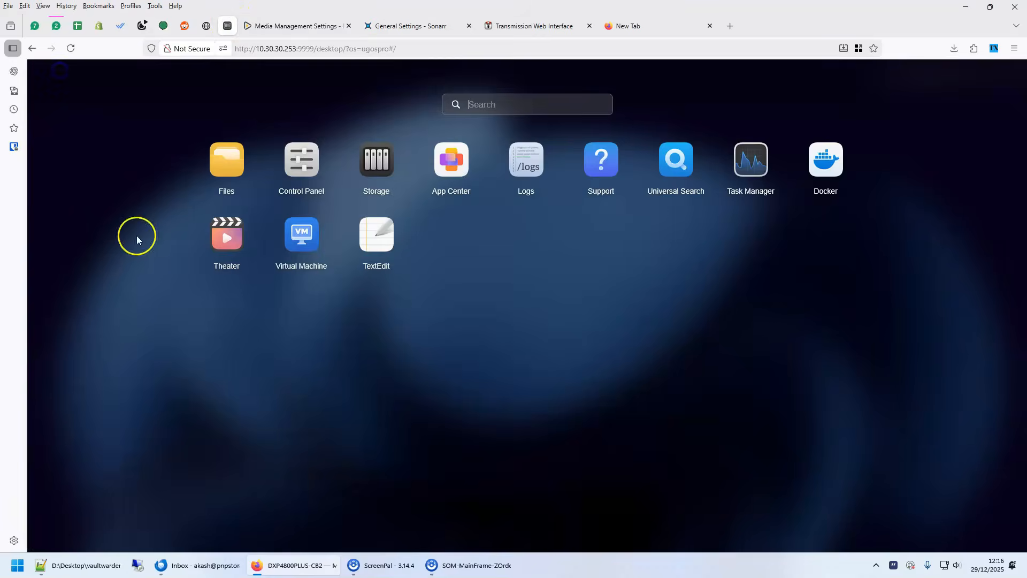
pyautogui.click(225, 161)
pyautogui.click(816, 141)
pyautogui.click(65, 135)
pyautogui.doubleClick(214, 195)
pyautogui.doubleClick(204, 198)
# Step: Grant the nas account Read/Write permission on the Movies folder and accept the permission rule
pyautogui.rightClick(206, 242)
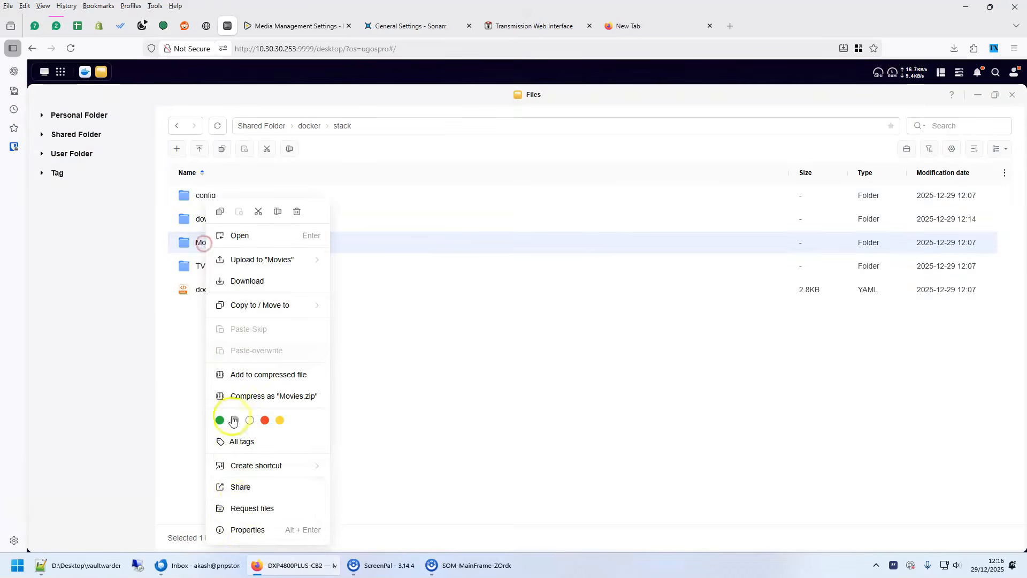
pyautogui.click(247, 536)
pyautogui.click(390, 181)
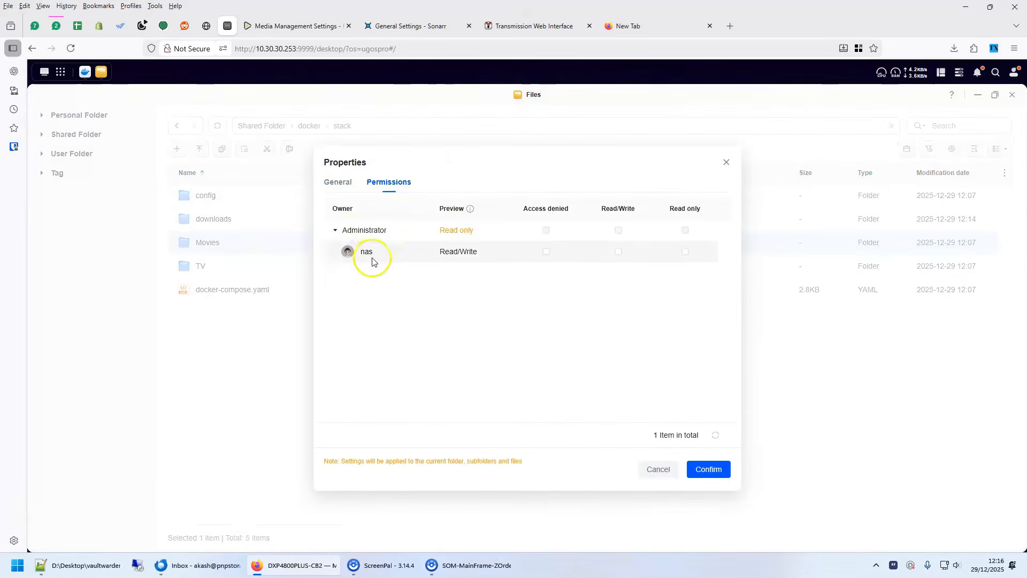
pyautogui.click(619, 253)
pyautogui.click(707, 467)
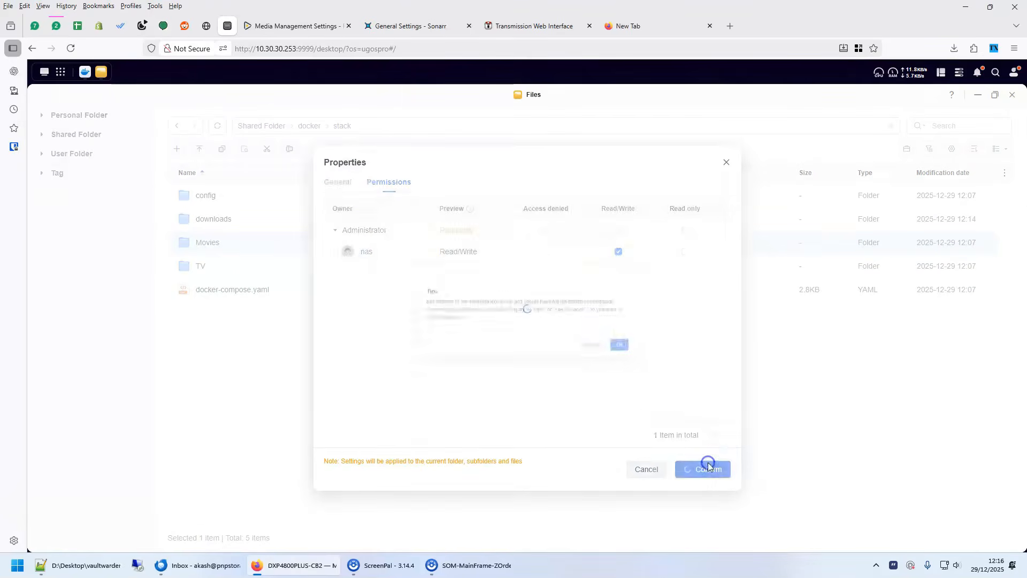
pyautogui.click(662, 356)
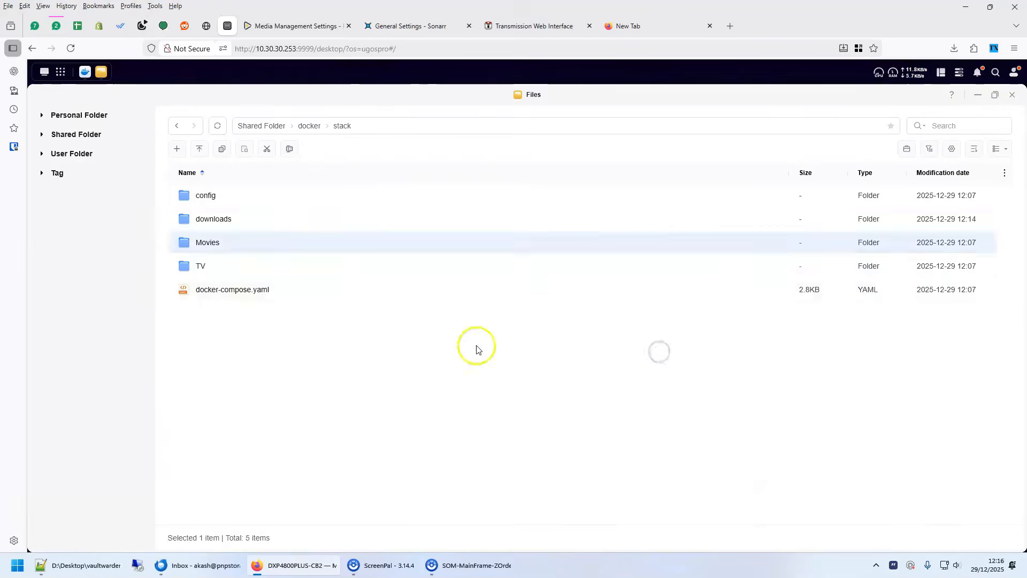
# Step: Grant the nas account Read/Write permission on the TV folder and accept the permission rule
pyautogui.rightClick(205, 266)
pyautogui.click(250, 528)
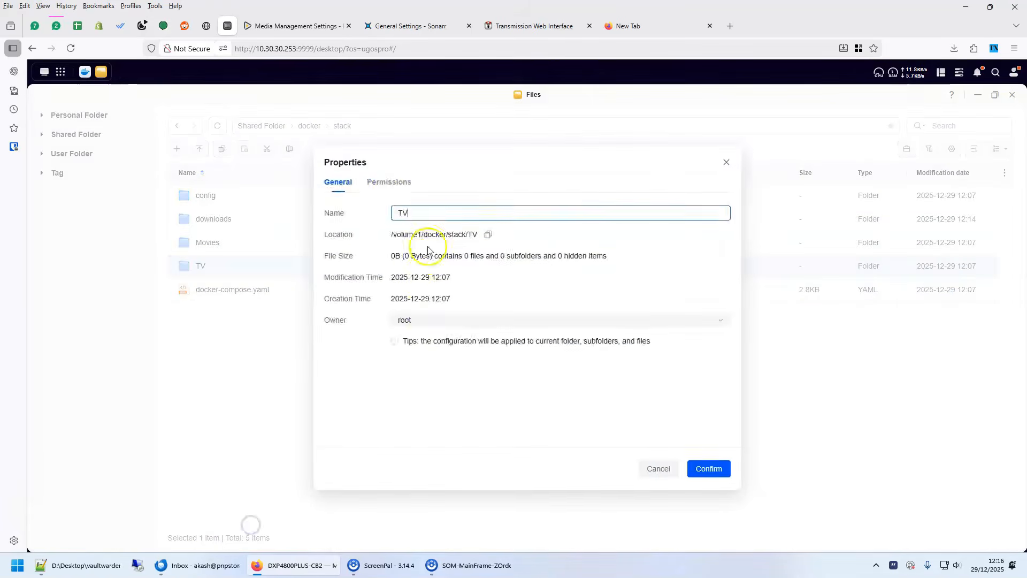
pyautogui.click(381, 183)
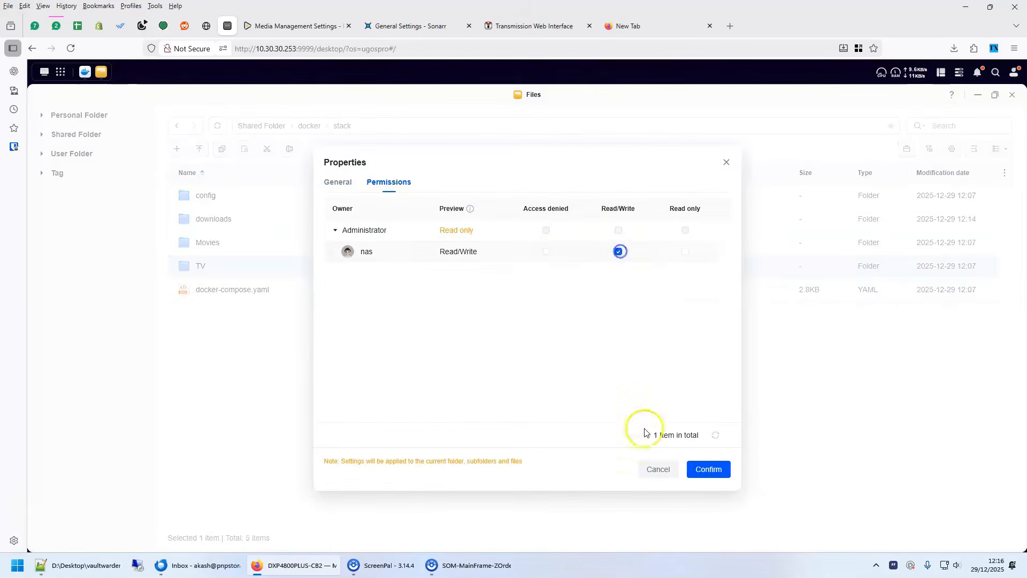
pyautogui.click(709, 469)
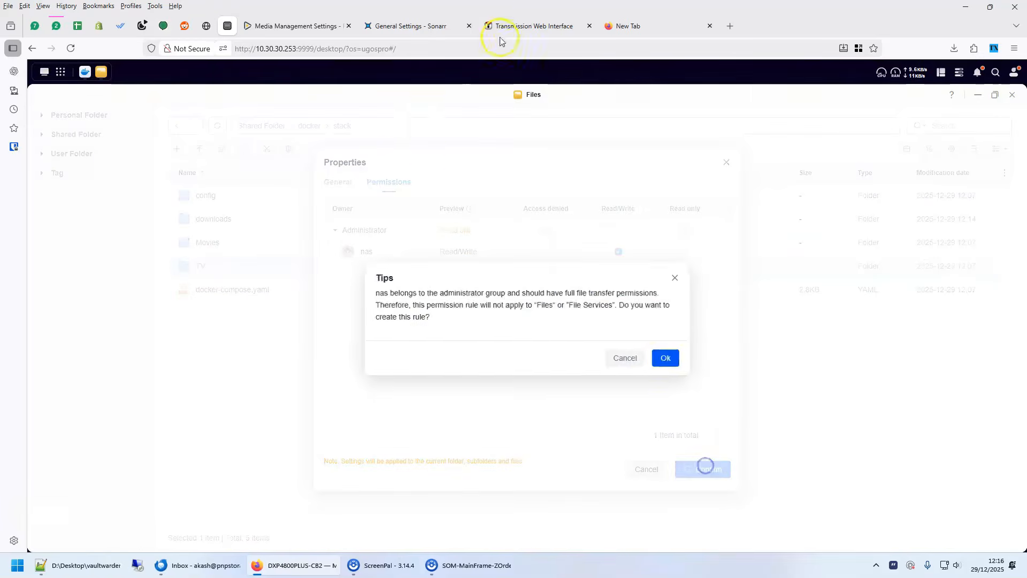
pyautogui.click(662, 361)
# Step: Add /movies/ as a root folder in Radarr's media management settings
pyautogui.click(405, 27)
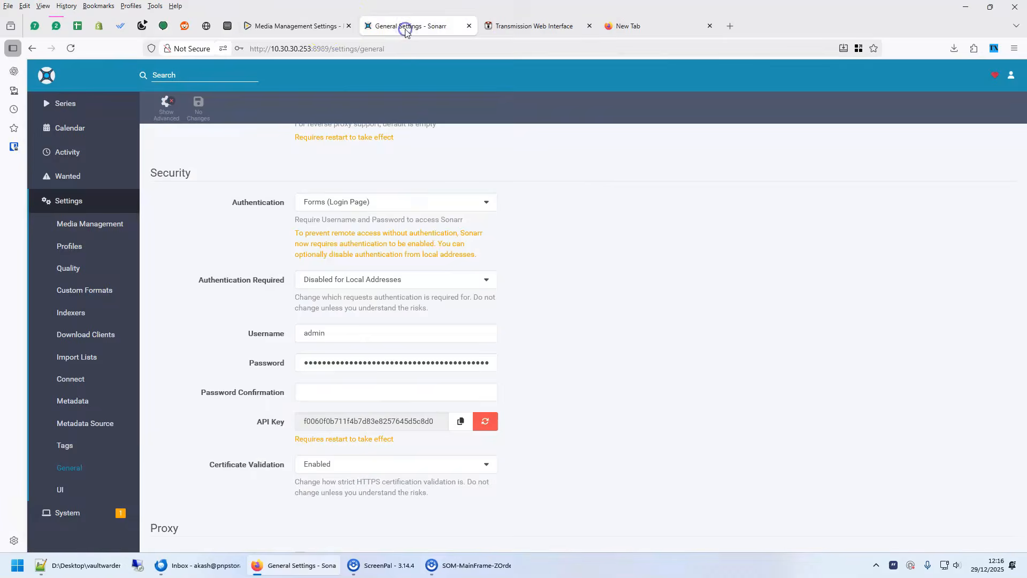
pyautogui.click(338, 27)
pyautogui.click(196, 458)
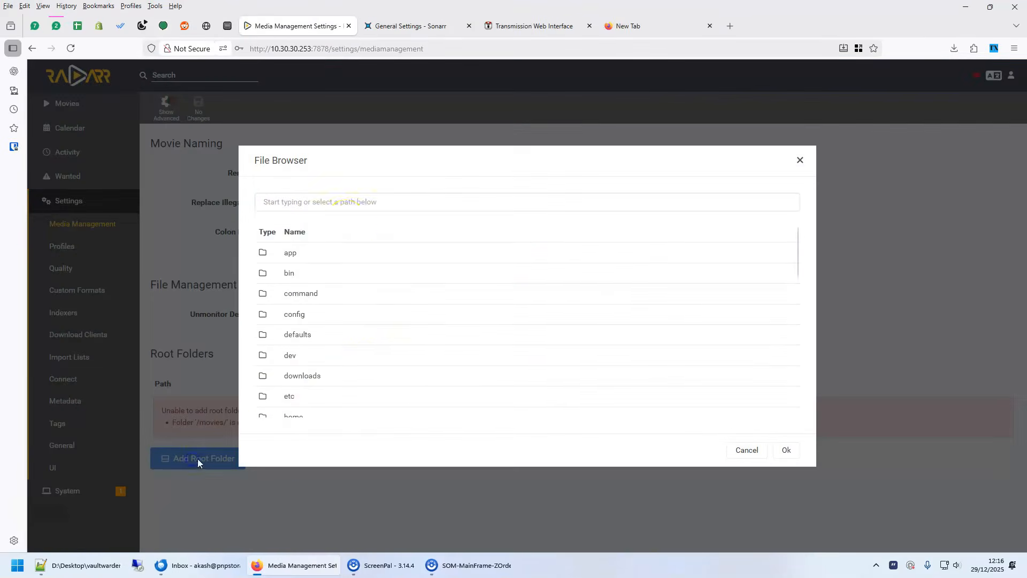
pyautogui.scroll(-4, 366, 363)
pyautogui.click(314, 302)
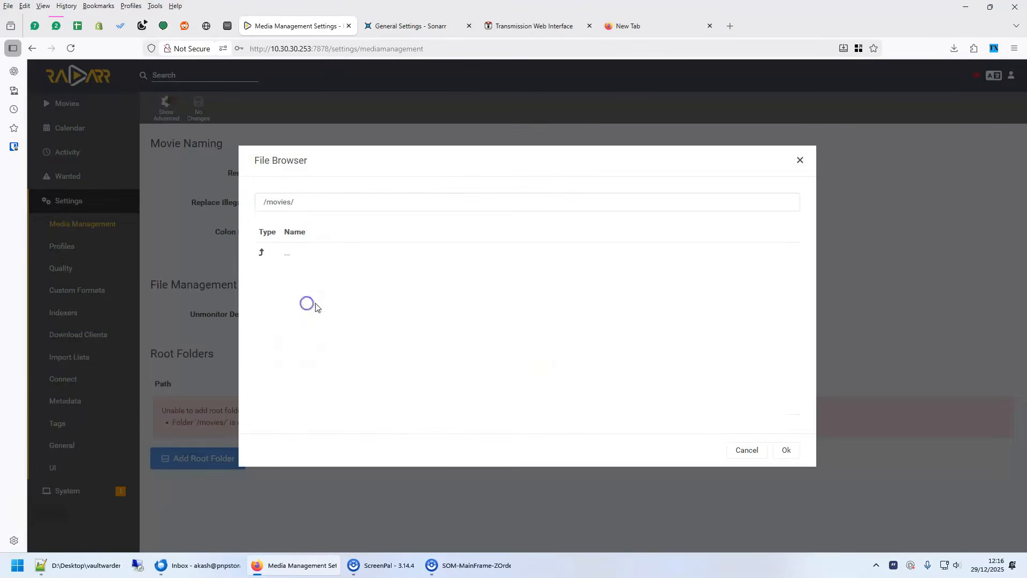
pyautogui.click(787, 449)
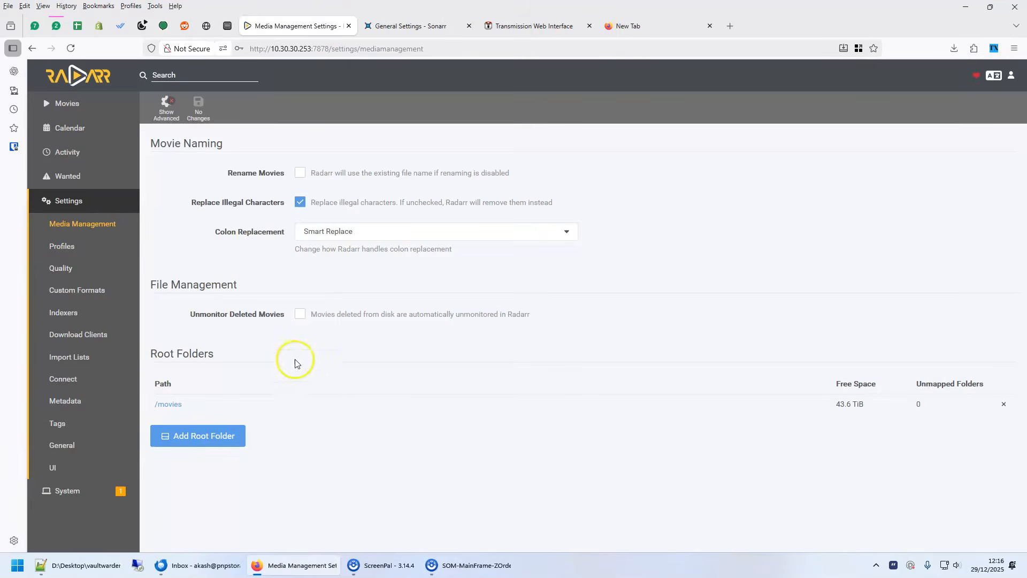
# Step: Start a Transmission download client in Radarr with host transmisssion and an empty category, and test the connection
pyautogui.click(77, 340)
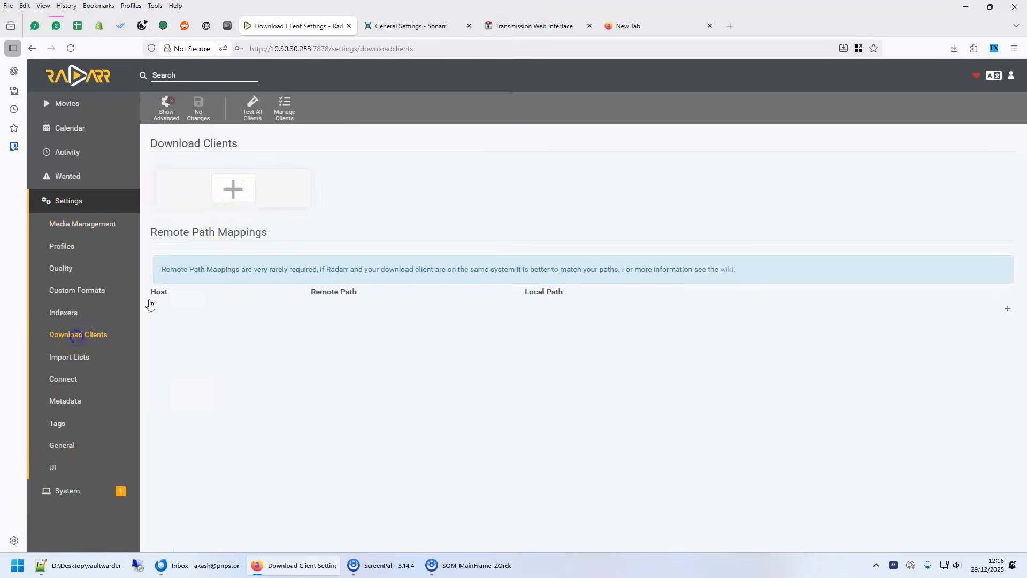
pyautogui.click(231, 189)
pyautogui.scroll(-3, 416, 434)
pyautogui.click(417, 433)
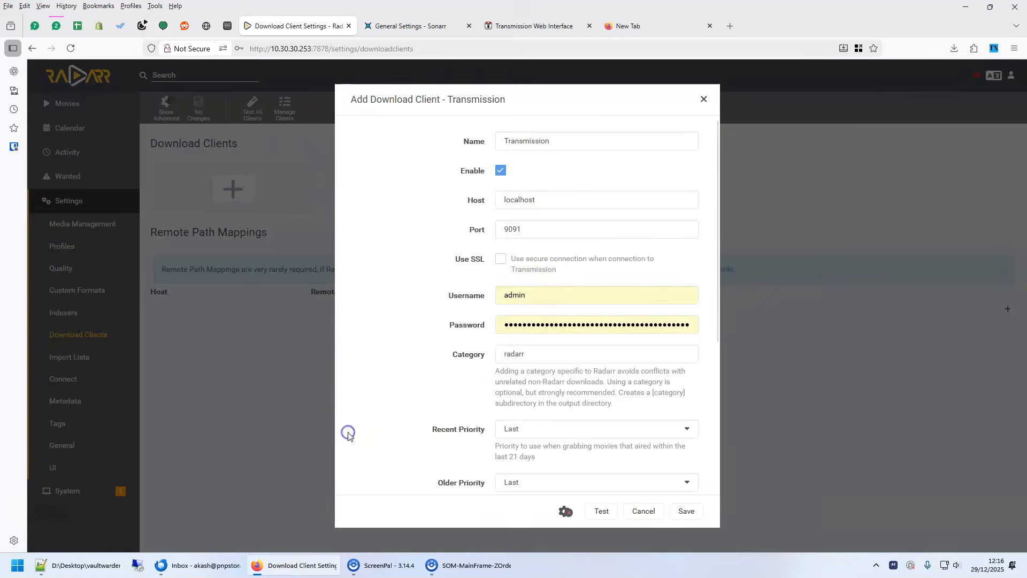
pyautogui.click(535, 201)
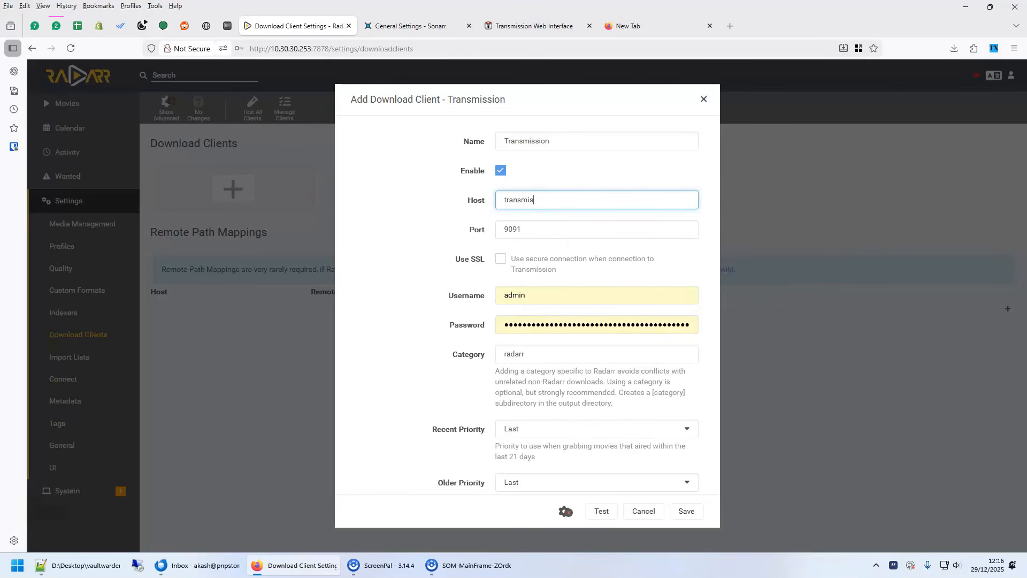
pyautogui.press('Tab')
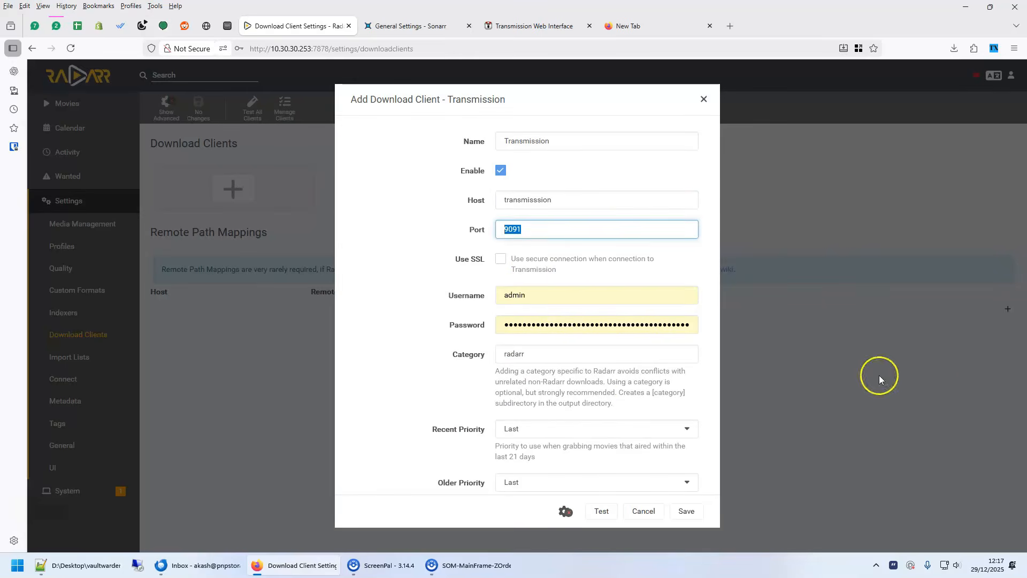
pyautogui.moveTo(526, 354); pyautogui.dragTo(481, 355)
pyautogui.press('BackSpace')
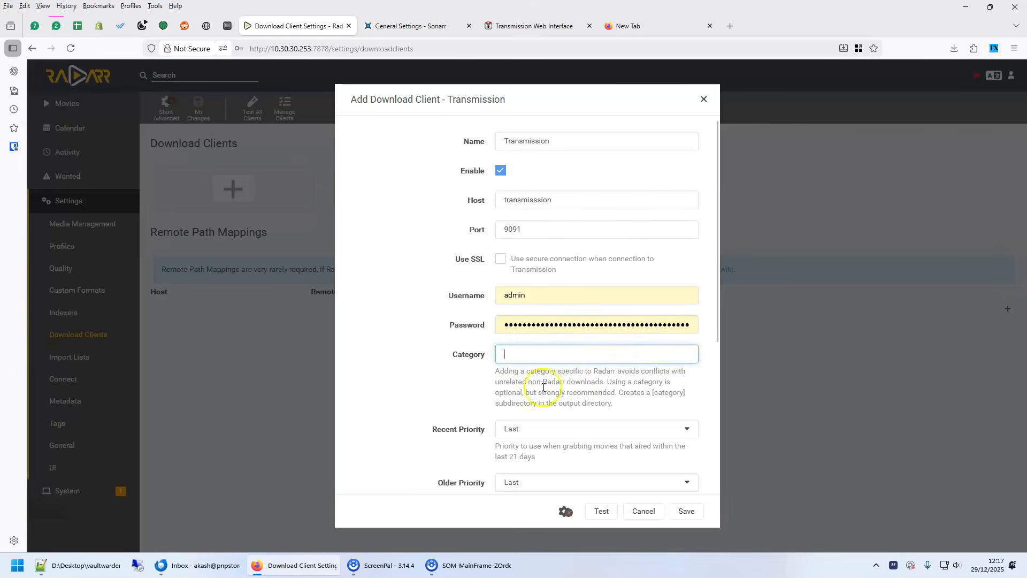
pyautogui.click(600, 511)
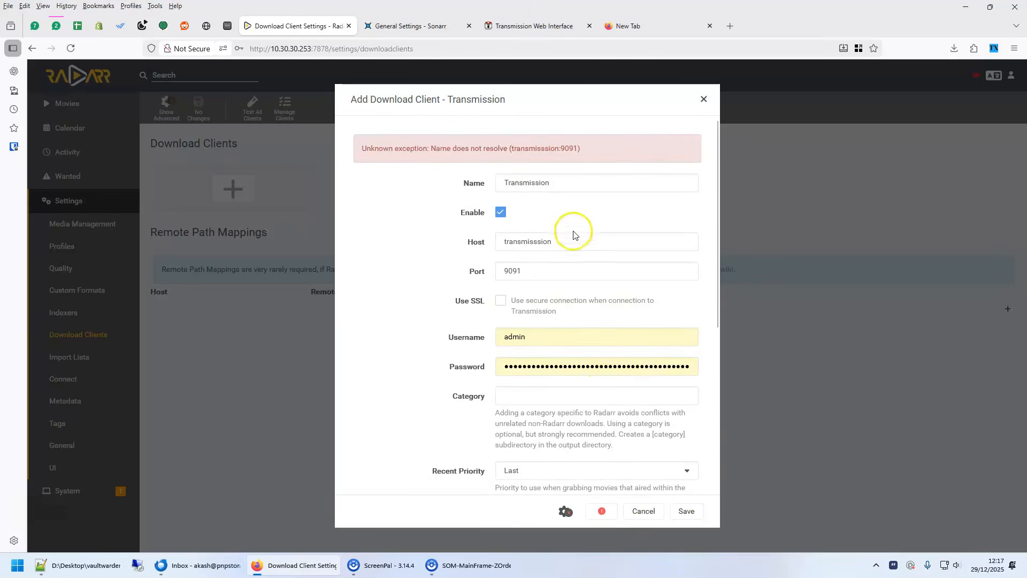
# Step: Correct the Transmission client's host to transmission, and test and save the download client
pyautogui.click(475, 241)
pyautogui.write('t')
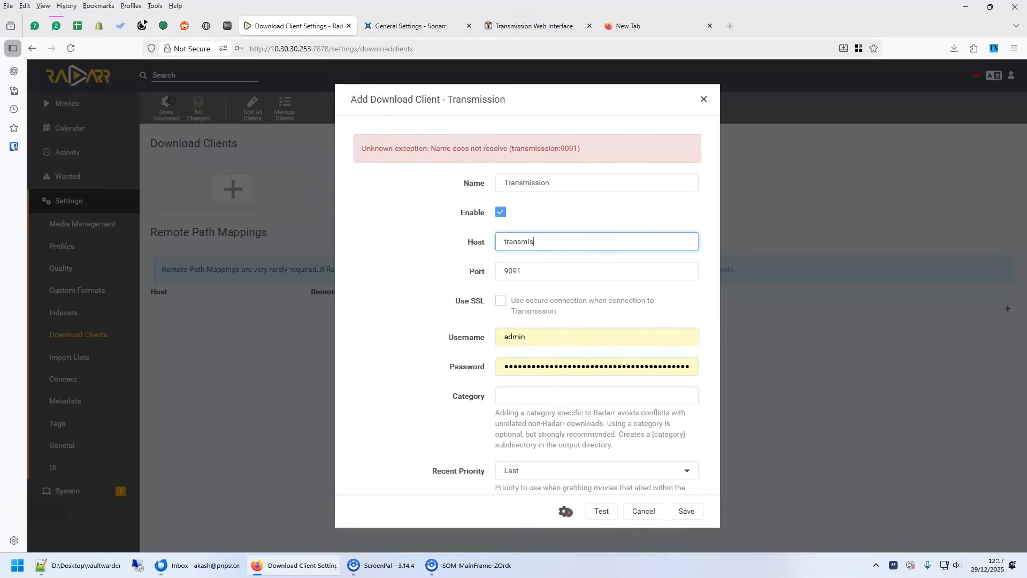
pyautogui.click(603, 510)
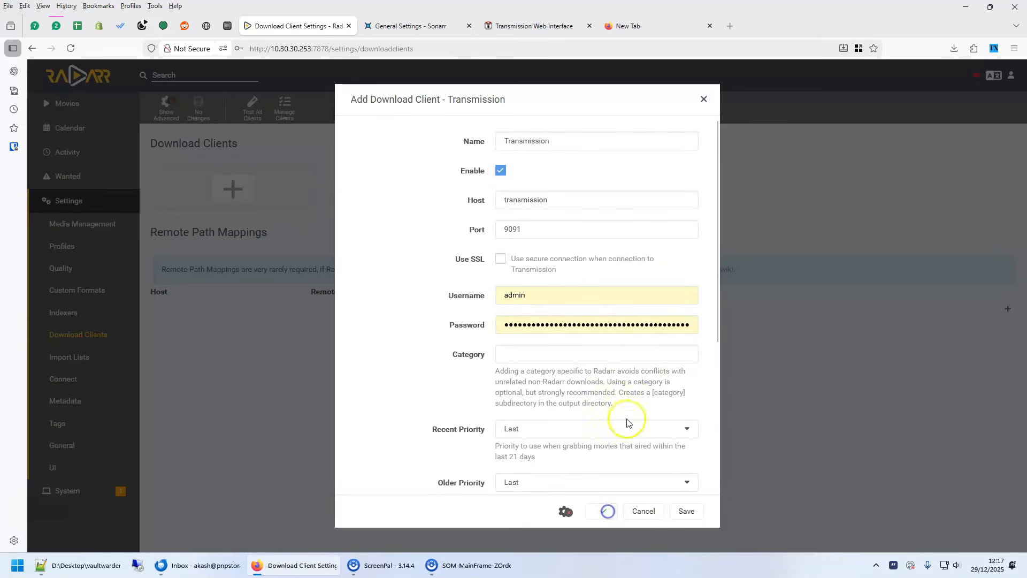
pyautogui.click(686, 510)
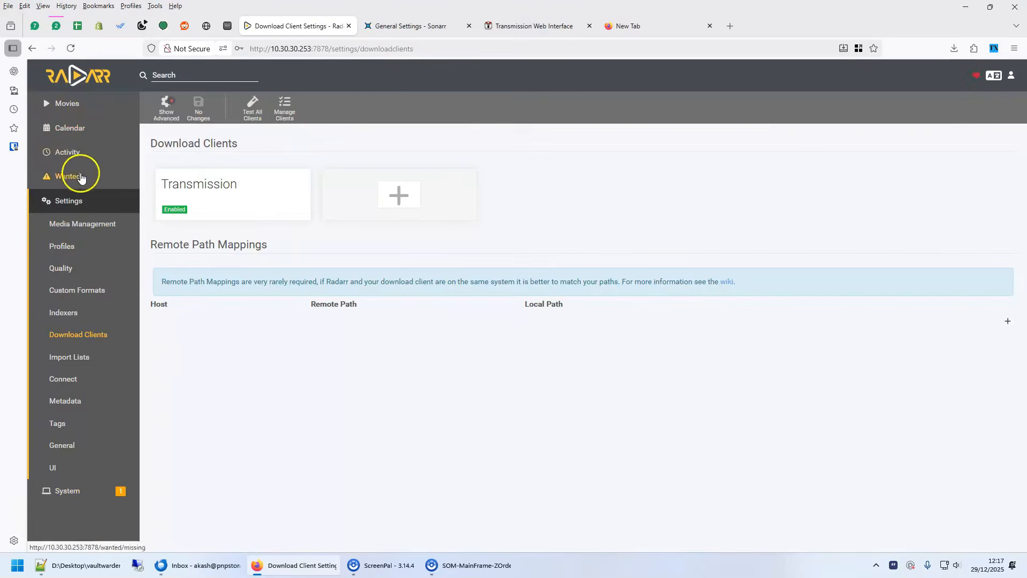
# Step: Review Radarr's media management, download client and indexer settings, and switch to Sonarr
pyautogui.click(89, 226)
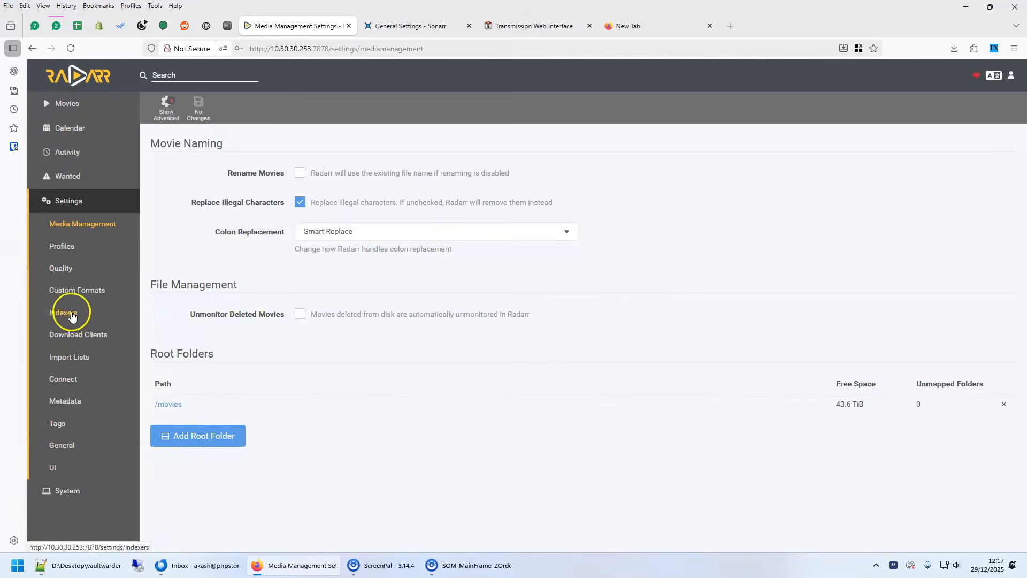
pyautogui.click(75, 337)
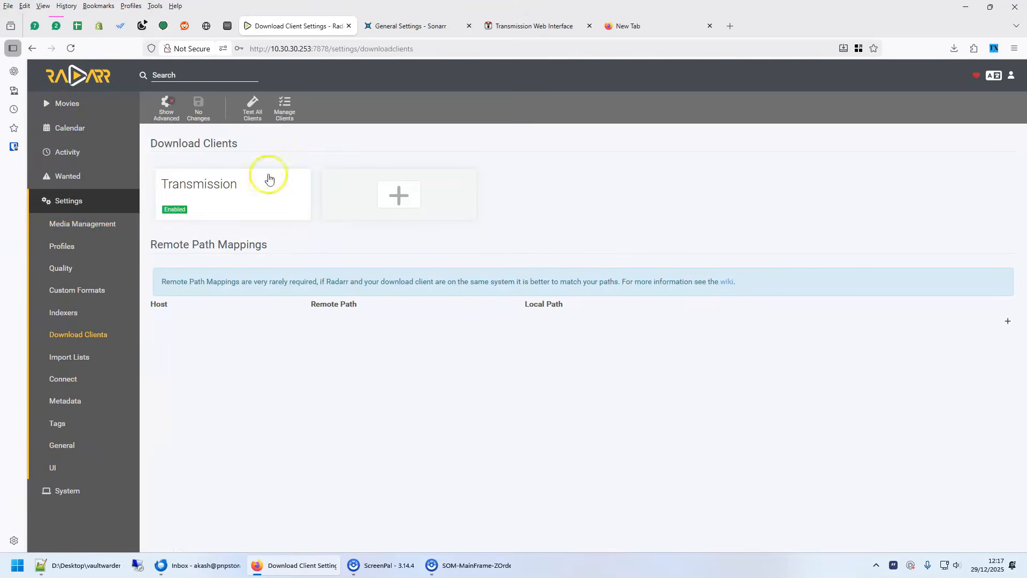
pyautogui.click(65, 316)
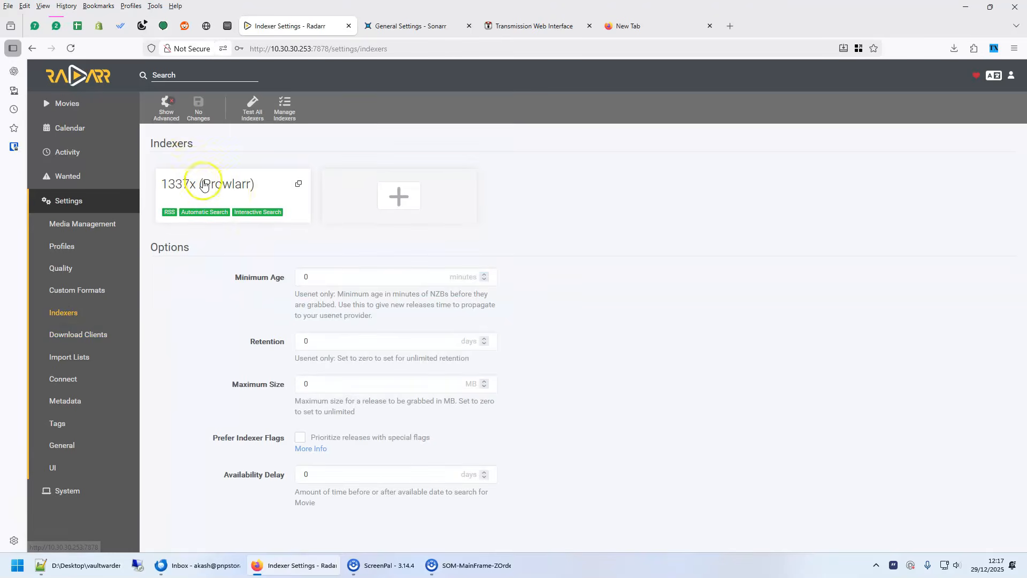
pyautogui.click(196, 80)
pyautogui.click(431, 19)
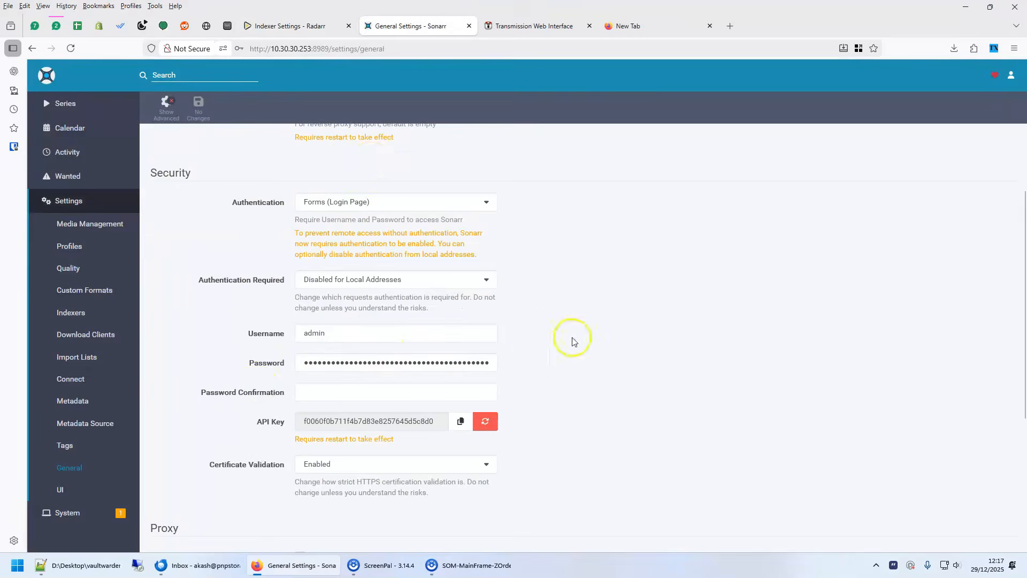
# Step: Add /tv as a root folder in Sonarr's media management settings
pyautogui.click(87, 223)
pyautogui.click(199, 481)
pyautogui.scroll(-4, 329, 342)
pyautogui.scroll(-5, 334, 380)
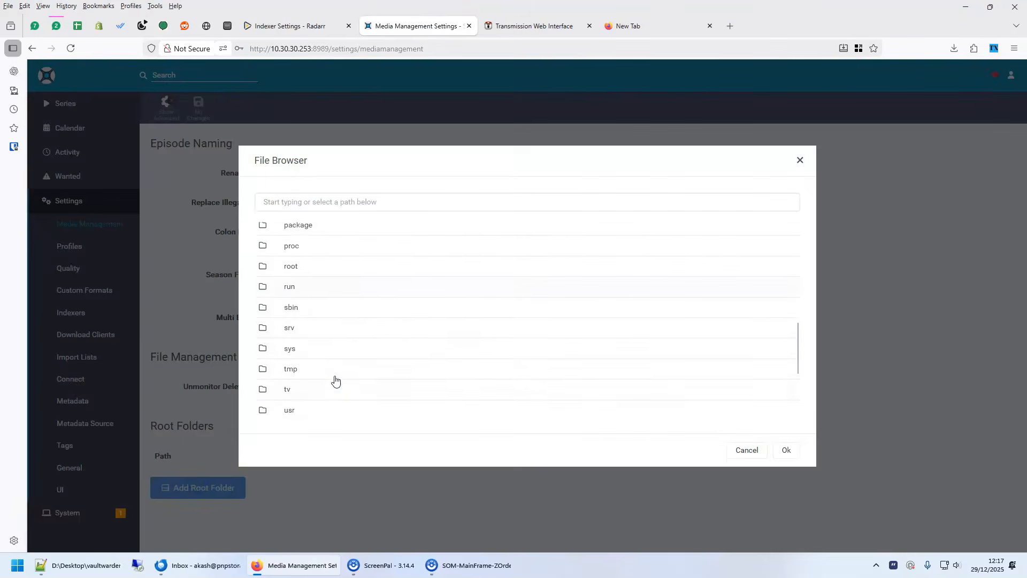
pyautogui.click(284, 379)
pyautogui.click(786, 449)
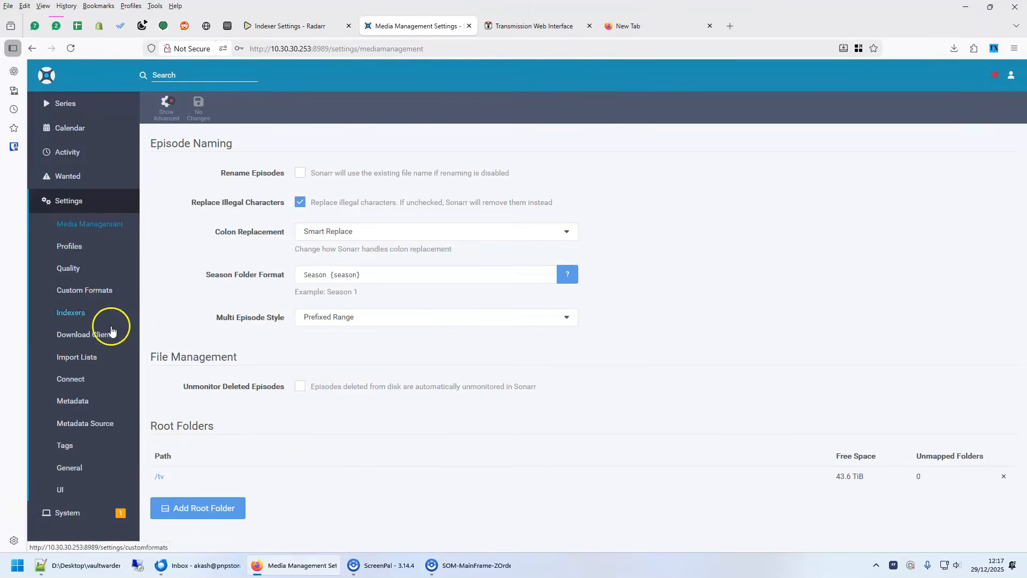
# Step: Add a Transmission download client in Sonarr with host transmission and an empty category, testing the connection and saving it
pyautogui.click(97, 333)
pyautogui.click(237, 196)
pyautogui.scroll(-3, 443, 435)
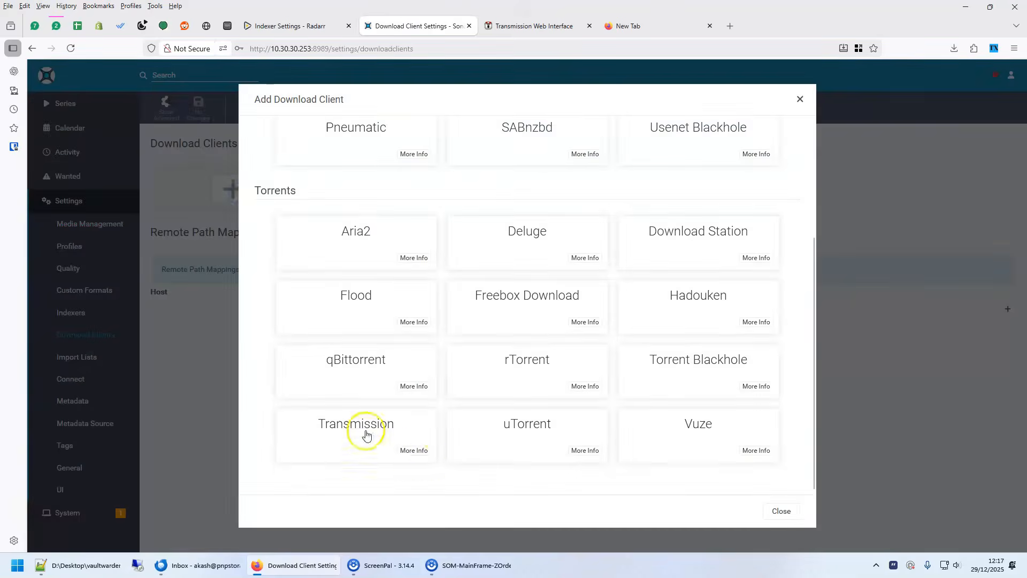
pyautogui.click(367, 428)
pyautogui.click(542, 202)
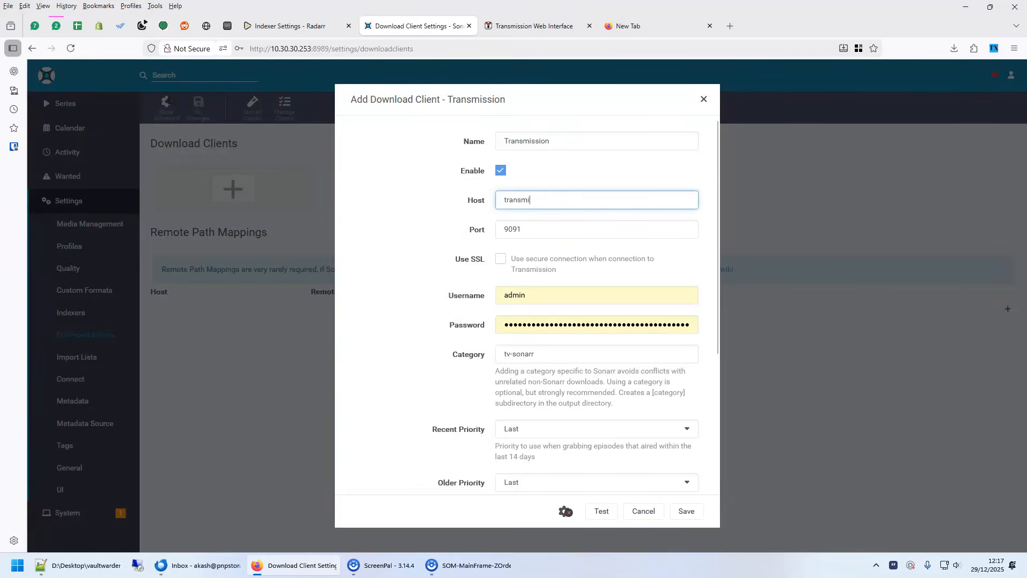
pyautogui.click(602, 511)
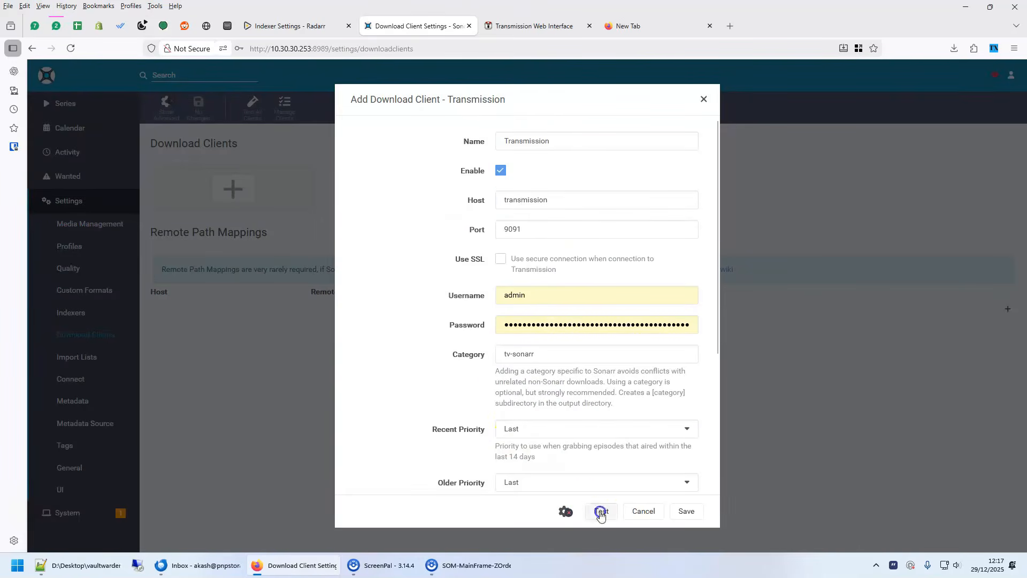
pyautogui.click(463, 351)
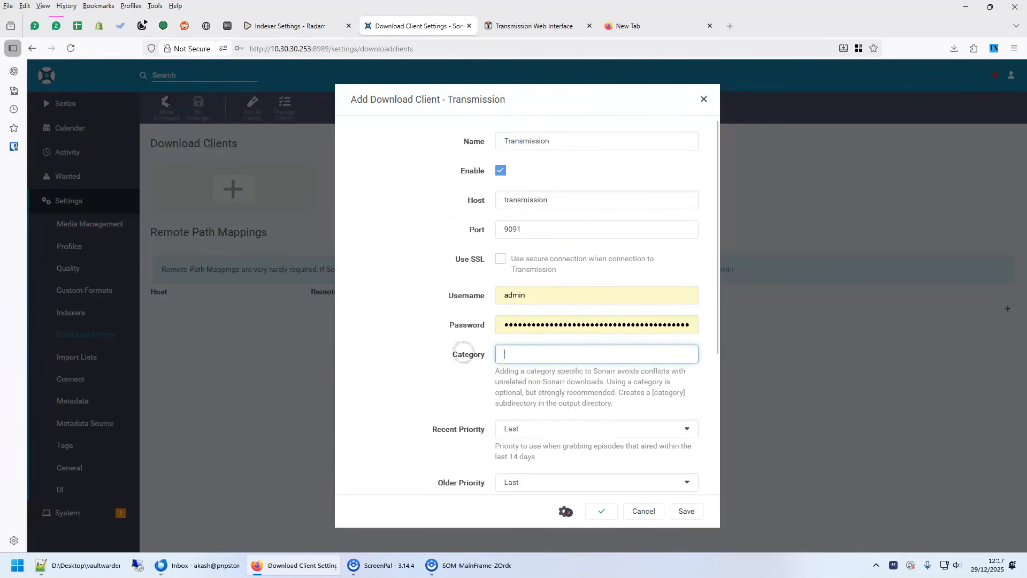
pyautogui.click(690, 510)
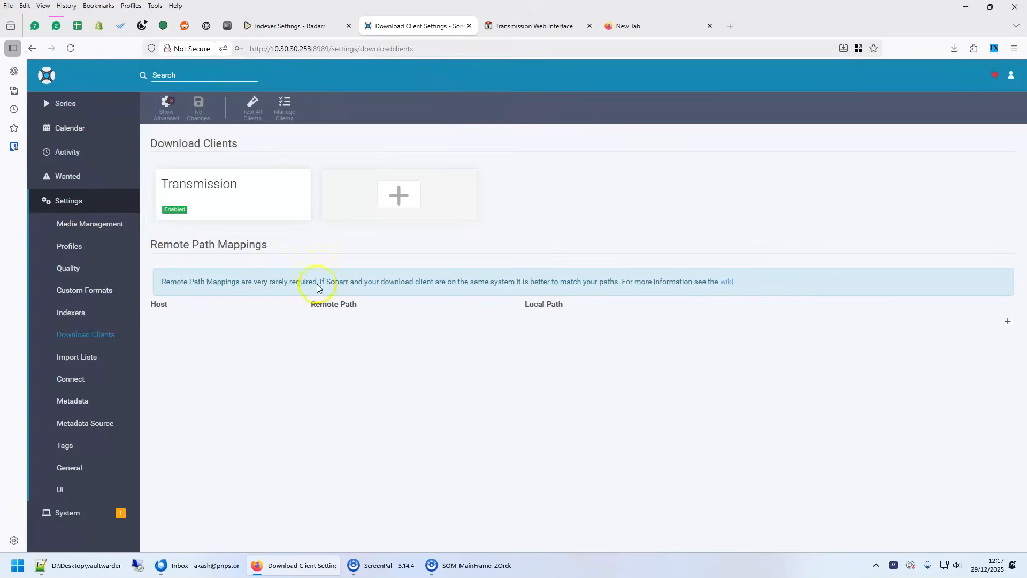
# Step: Switch to Radarr, search for charade and open the add-movie options for Charade (1963)
pyautogui.click(296, 27)
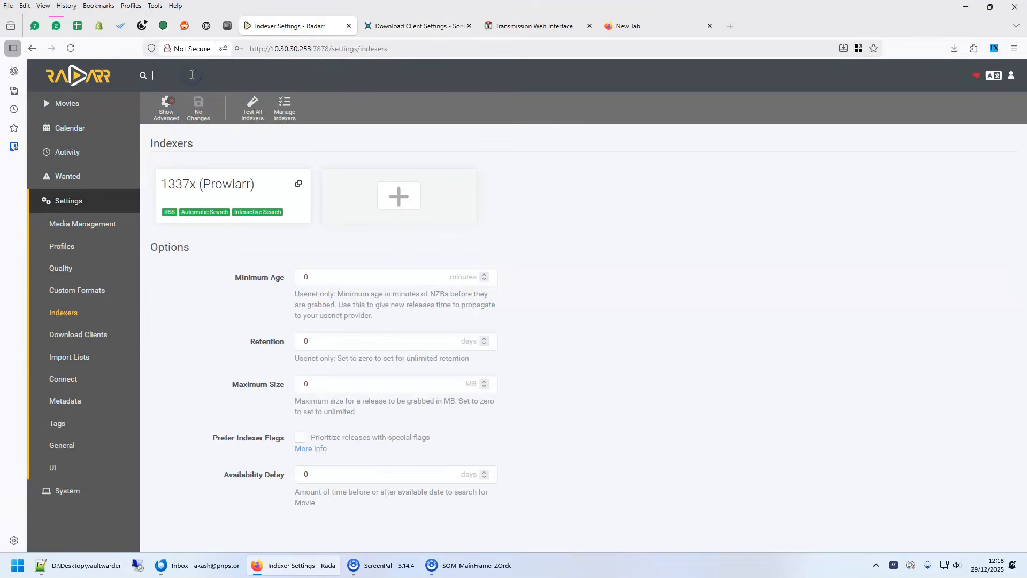
pyautogui.write('chara')
pyautogui.press('Return')
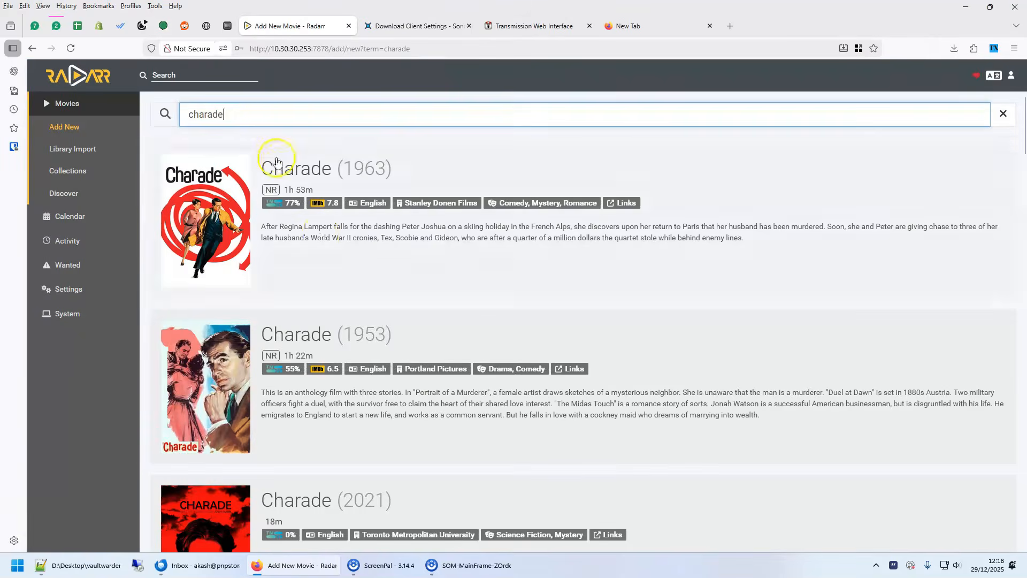
pyautogui.click(278, 163)
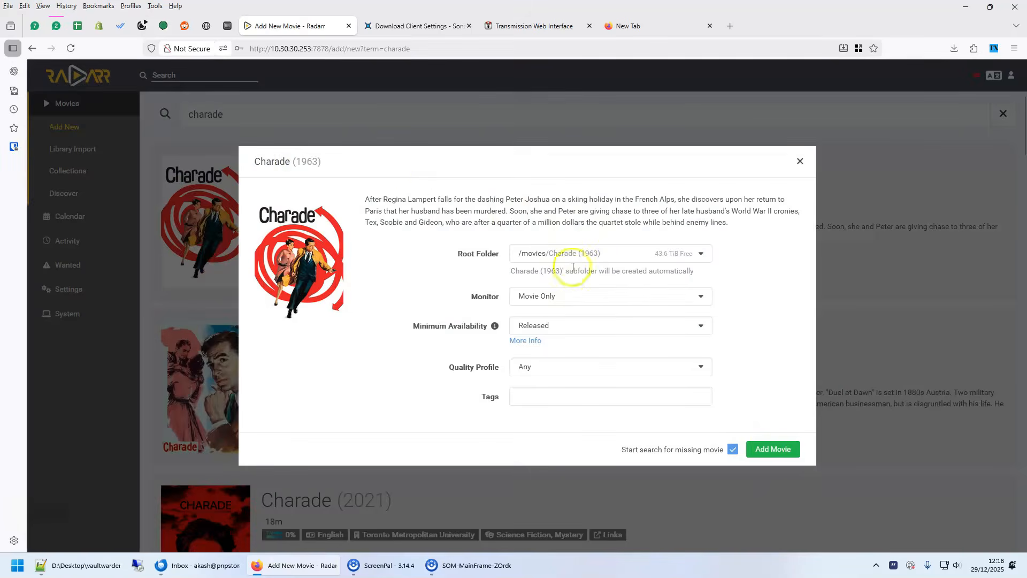
# Step: Add Charade (1963) with Movie Only monitoring, Released availability, the Any quality profile and missing-movie search enabled, and show the movie library
pyautogui.click(535, 296)
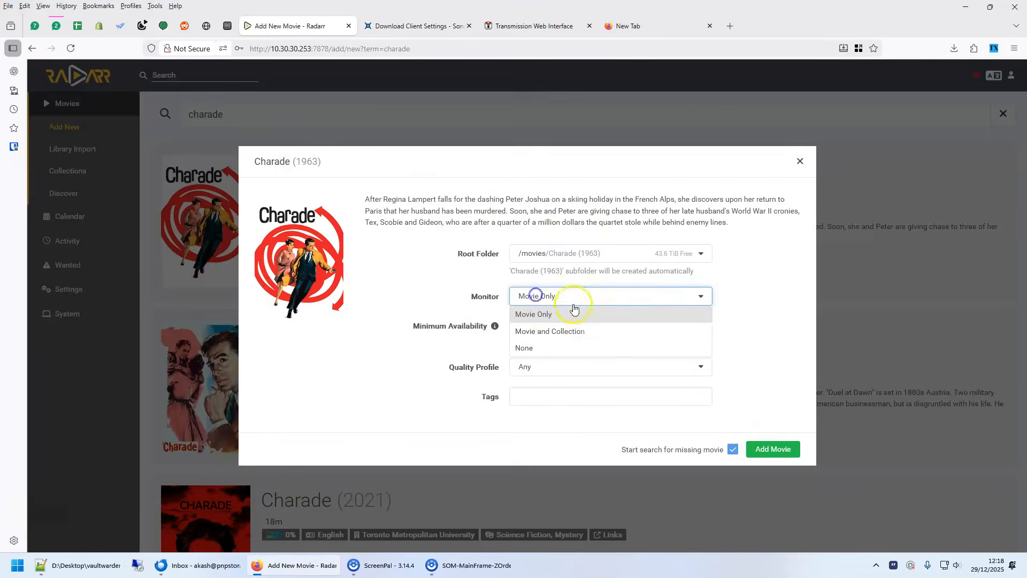
pyautogui.click(403, 292)
pyautogui.click(552, 334)
pyautogui.click(337, 422)
pyautogui.click(583, 373)
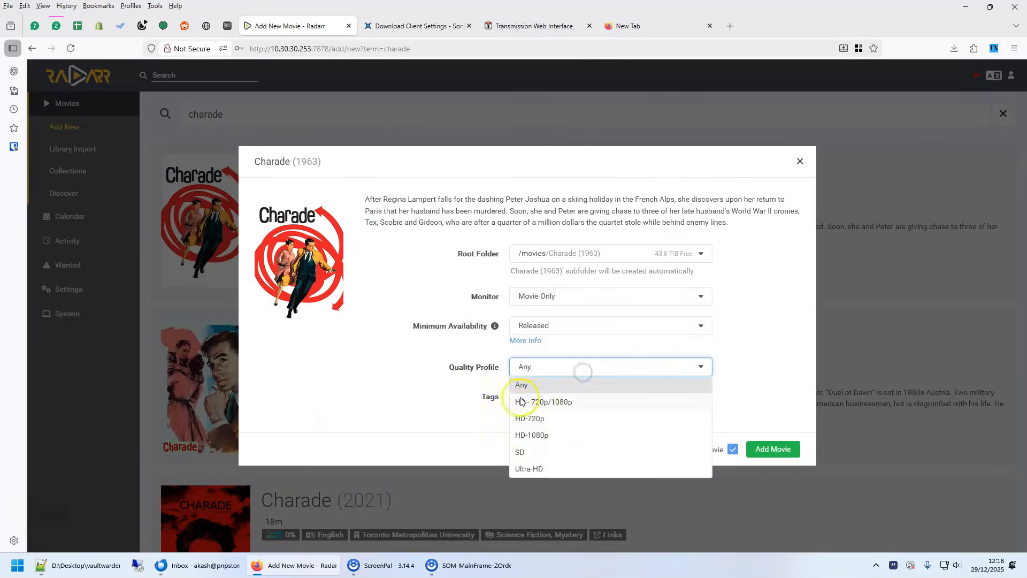
pyautogui.click(402, 412)
pyautogui.click(780, 448)
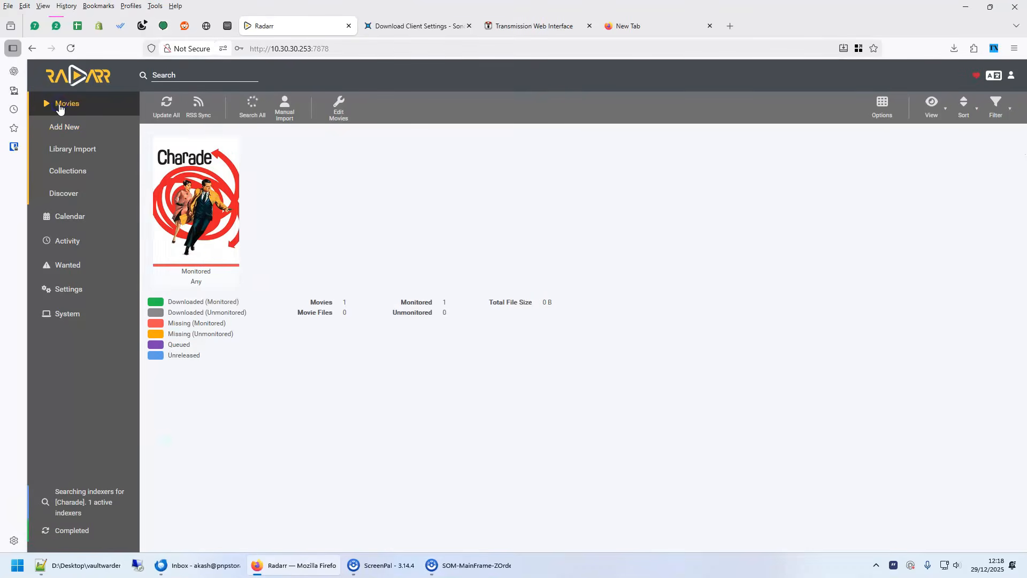
pyautogui.click(63, 105)
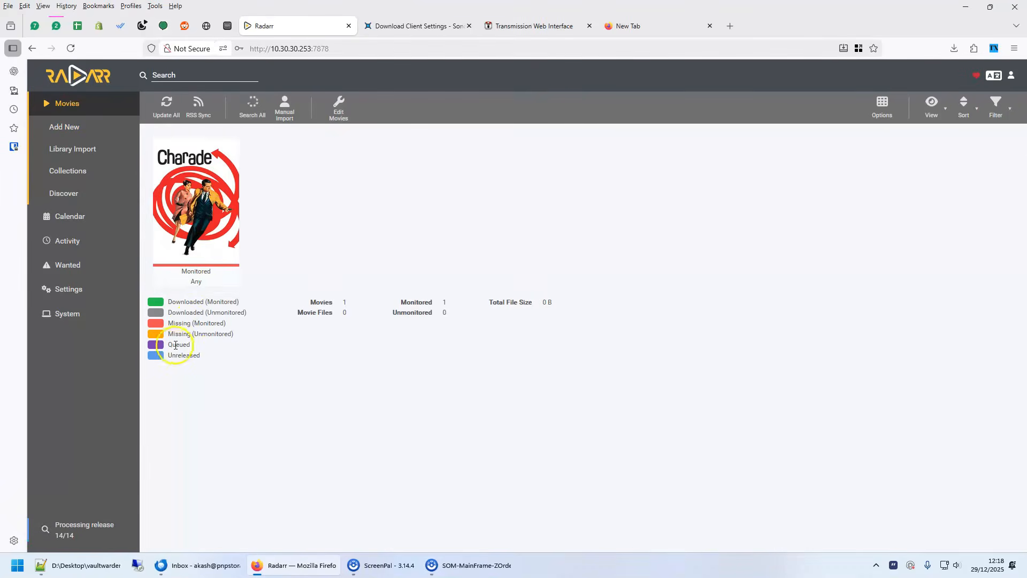
# Step: Switch to the NAS desktop, close the Files window and open the bazarr container's web interface from Docker
pyautogui.click(228, 26)
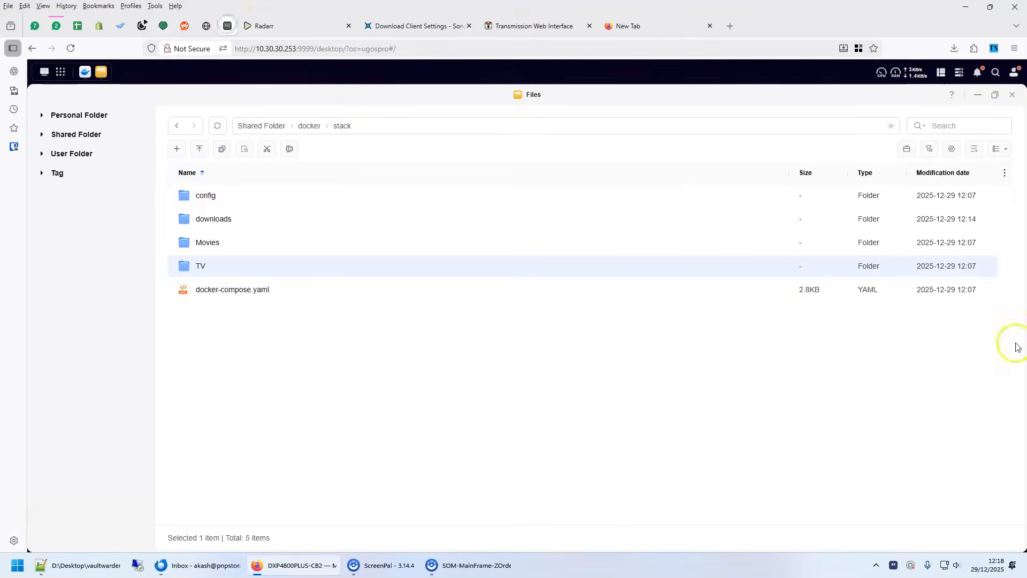
pyautogui.click(1012, 96)
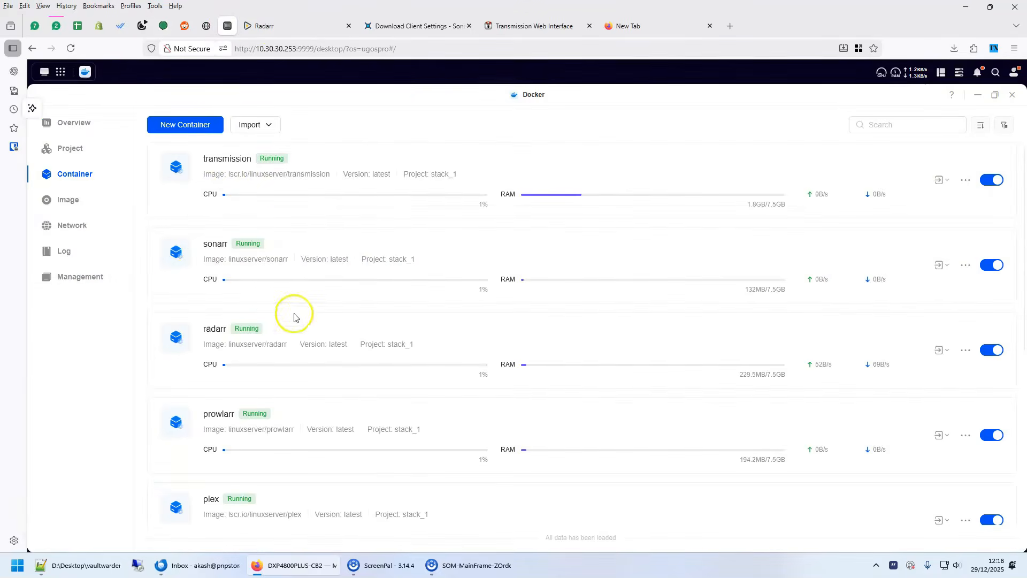
pyautogui.scroll(-3, 233, 336)
pyautogui.scroll(-2, 321, 266)
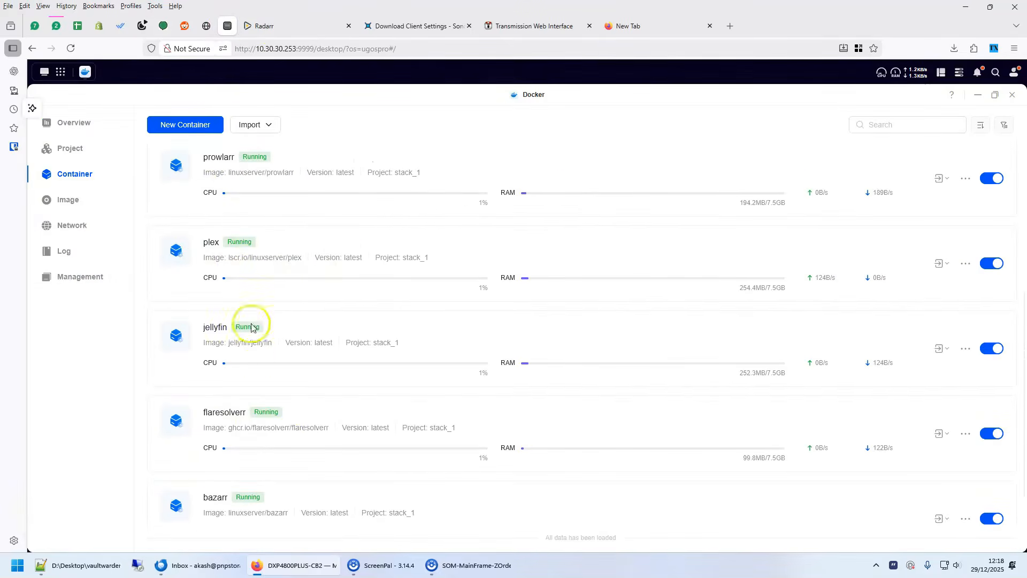
pyautogui.scroll(-1, 240, 416)
pyautogui.moveTo(940, 477)
pyautogui.click(933, 505)
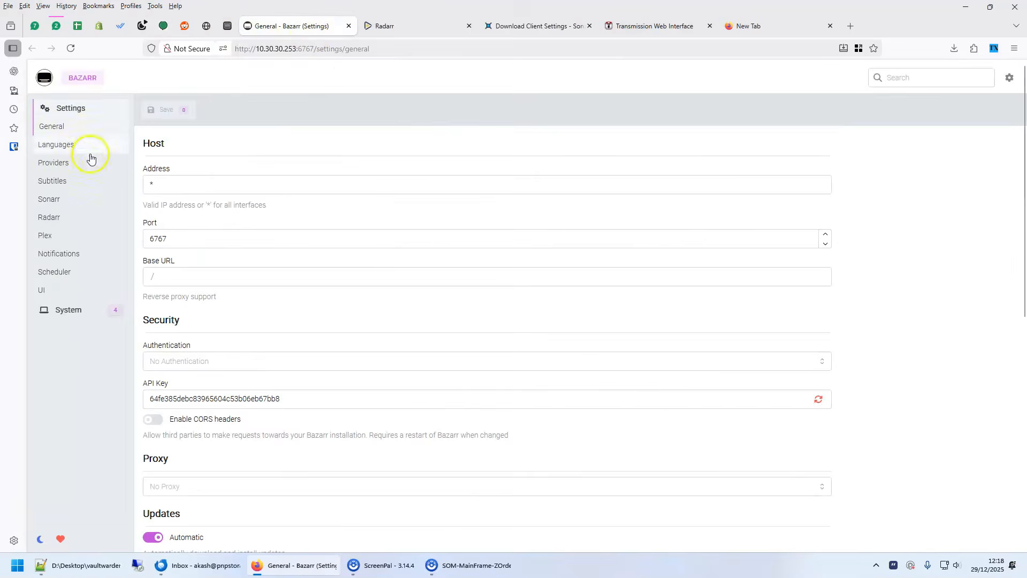
# Step: Look up OpenSubtitles.com among Bazarr's subtitle providers and view its login settings without enabling it
pyautogui.click(52, 162)
pyautogui.click(273, 184)
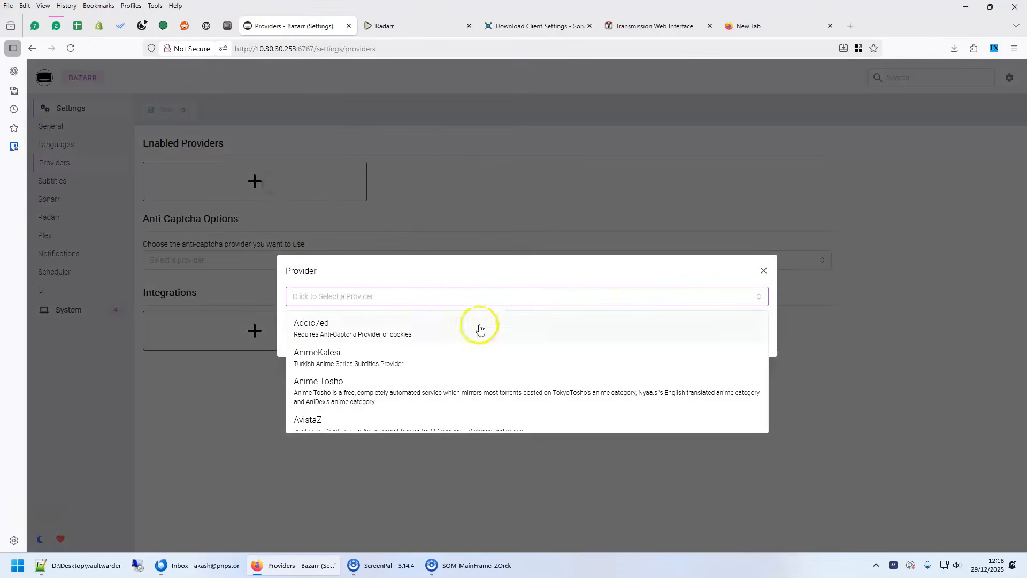
pyautogui.write('open')
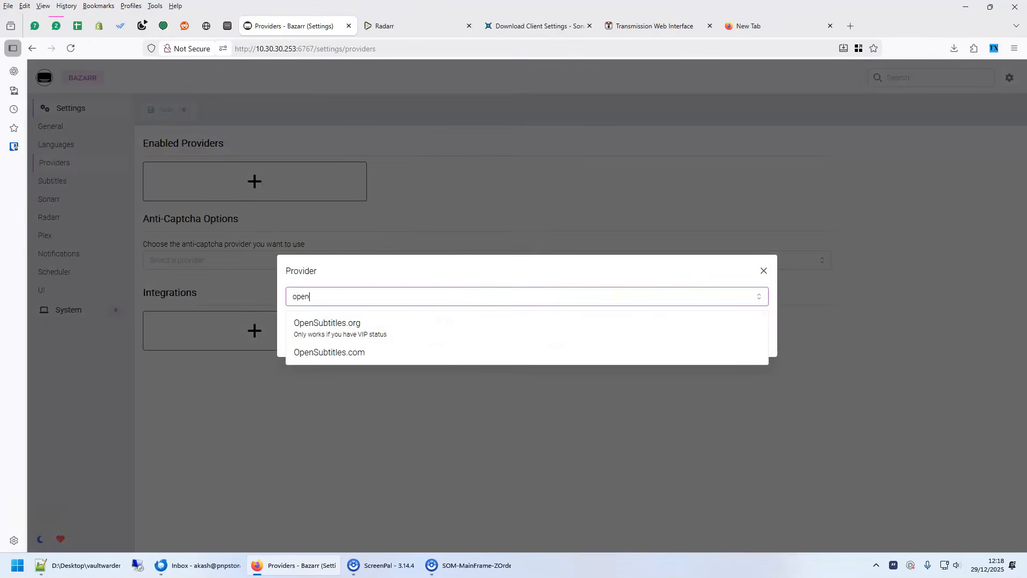
pyautogui.click(304, 361)
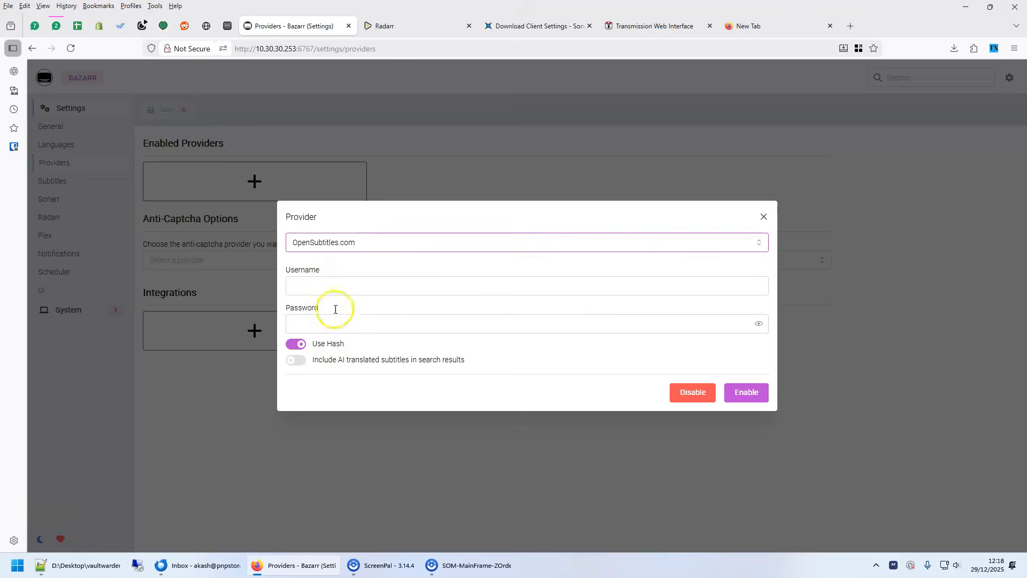
pyautogui.click(764, 217)
# Step: Enable Sonarr integration in Bazarr and set its host address to sonarr
pyautogui.click(51, 200)
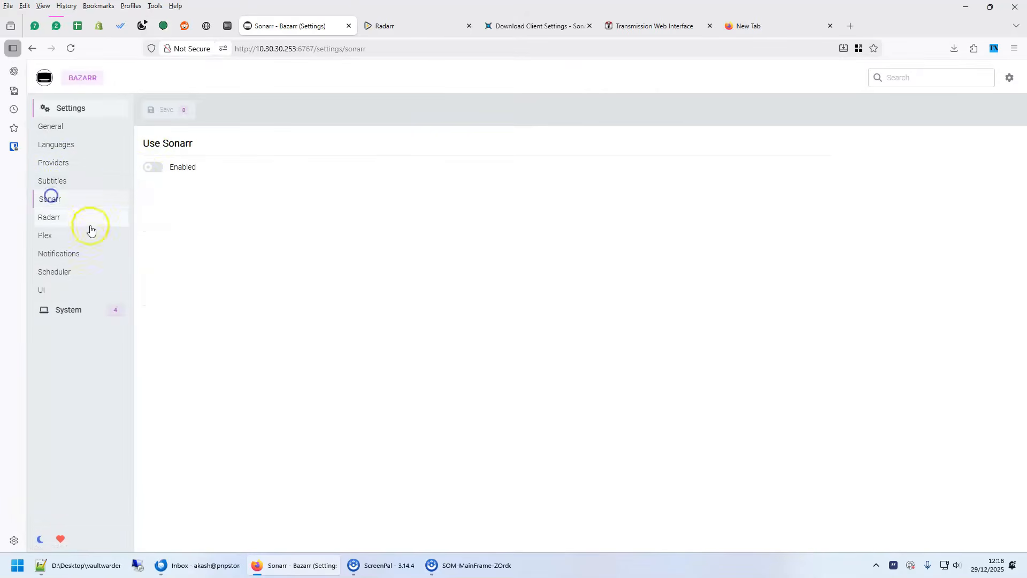
pyautogui.click(153, 170)
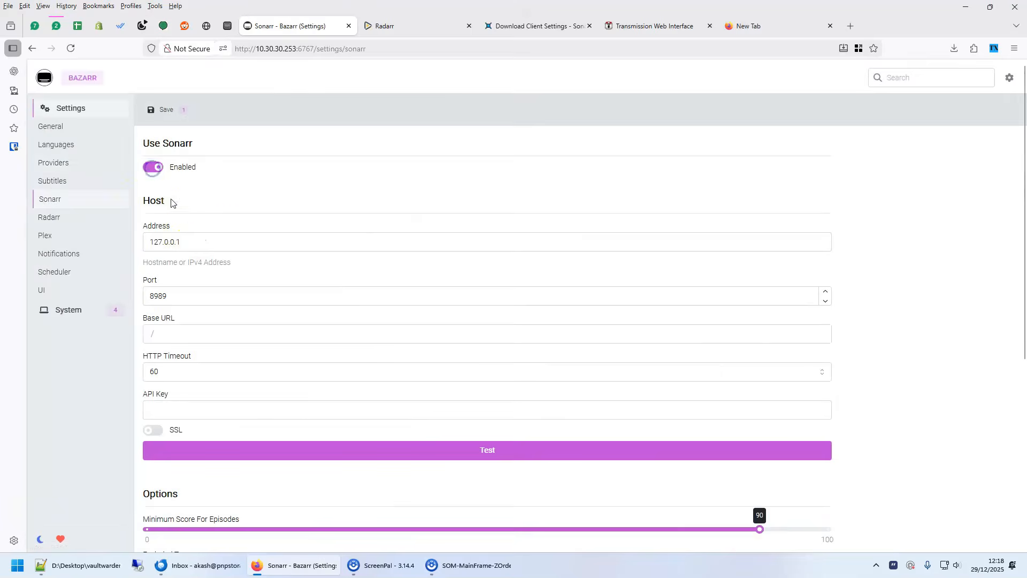
pyautogui.moveTo(200, 238); pyautogui.dragTo(123, 242)
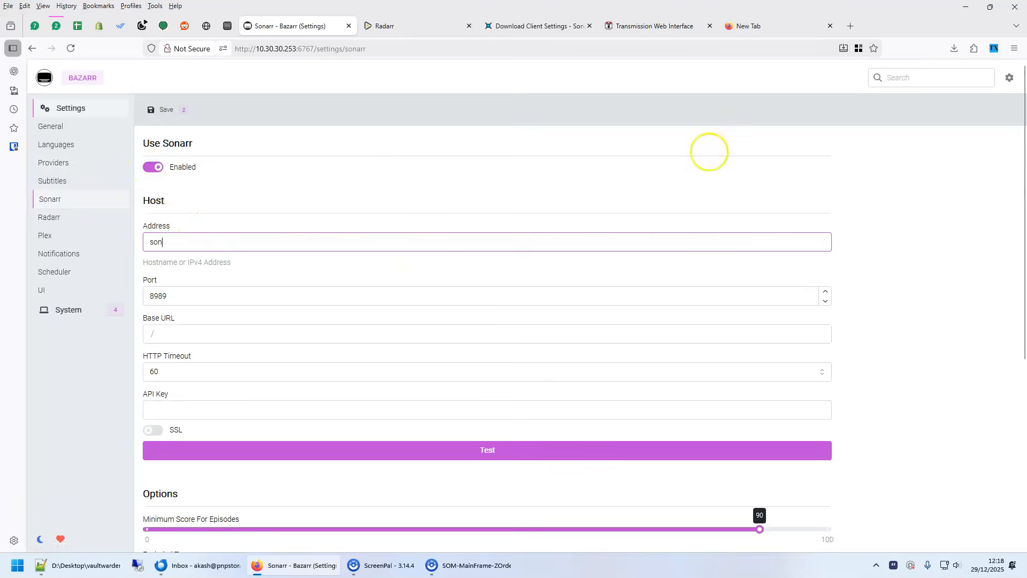
# Step: Copy the API key from Sonarr's general settings into Bazarr's Sonarr API key field, test the connection and save
pyautogui.click(249, 418)
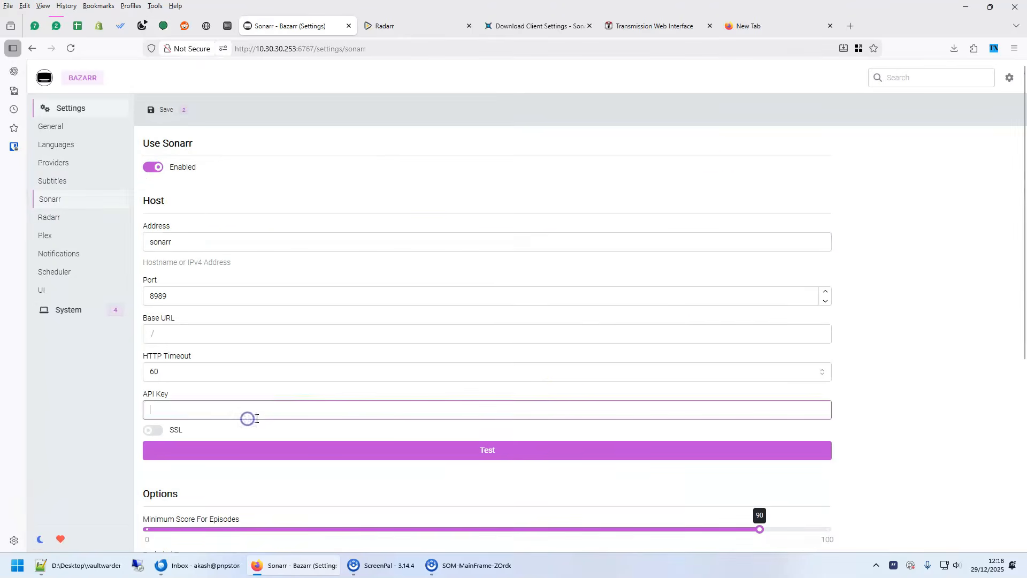
pyautogui.click(516, 25)
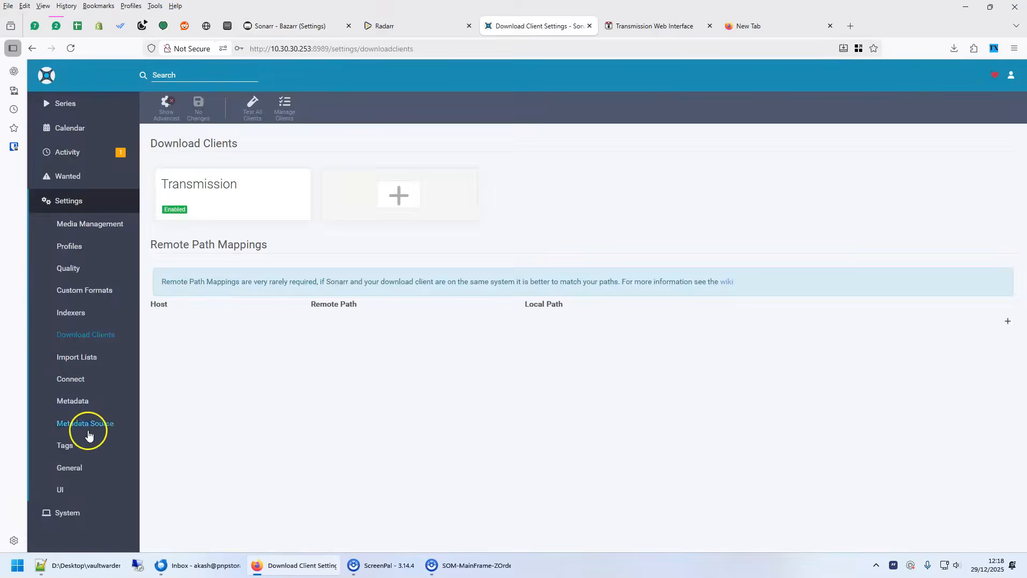
pyautogui.click(79, 469)
pyautogui.scroll(-5, 404, 409)
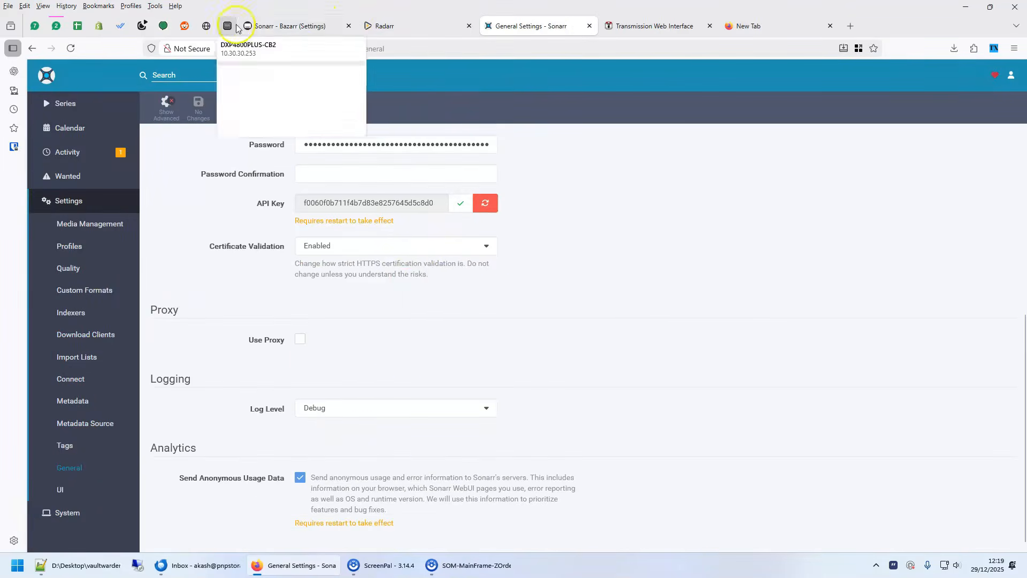
pyautogui.click(289, 26)
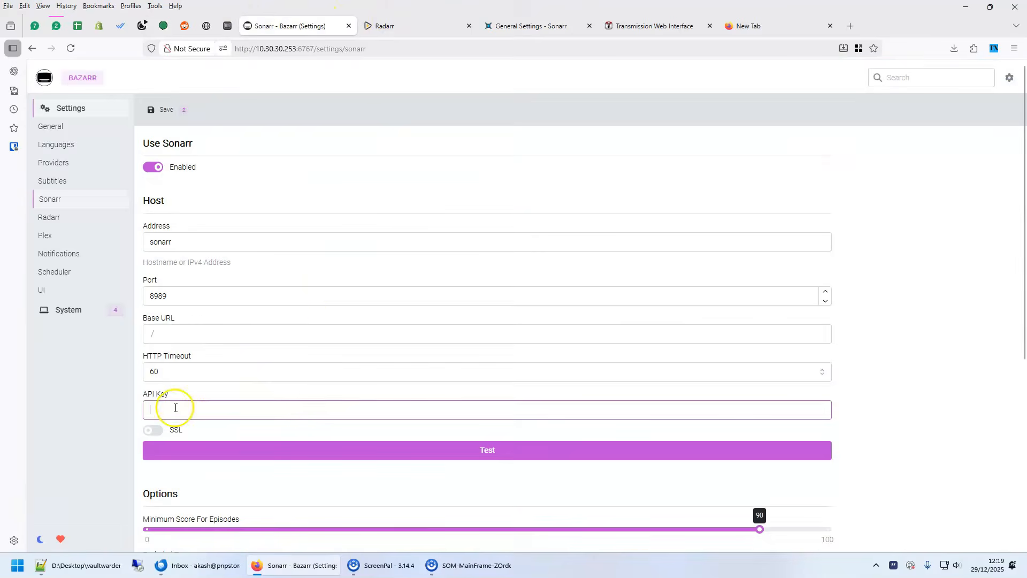
pyautogui.click(487, 449)
pyautogui.click(160, 111)
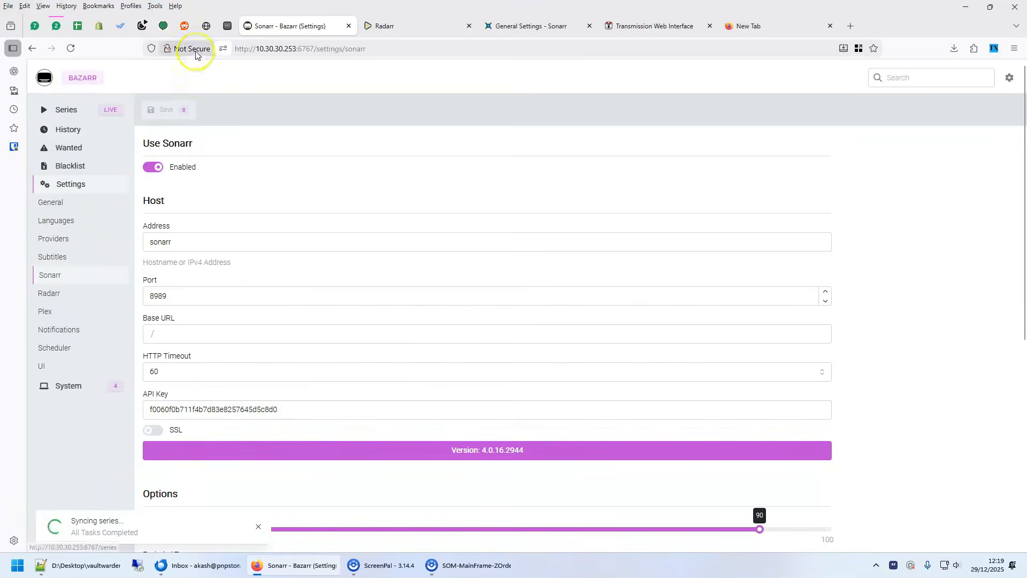
# Step: Check the Charade download in Radarr's activity queue and in Transmission, and return to the NAS container list
pyautogui.click(228, 26)
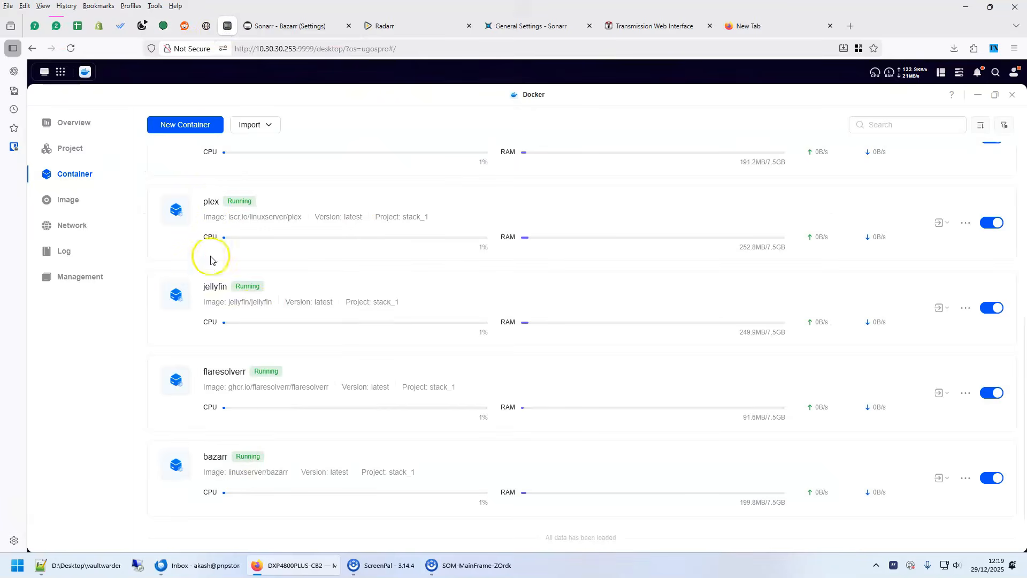
pyautogui.click(394, 27)
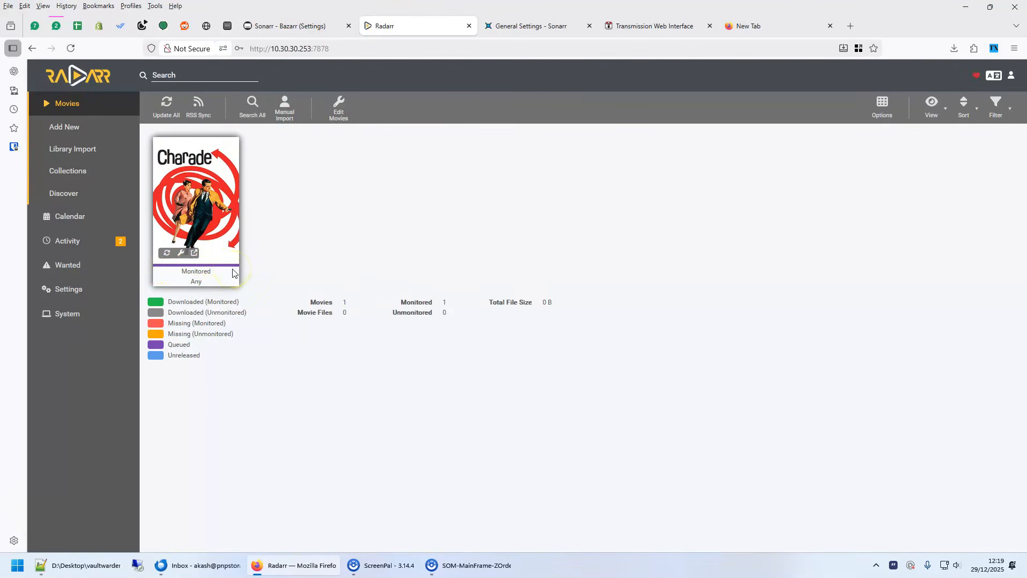
pyautogui.click(71, 241)
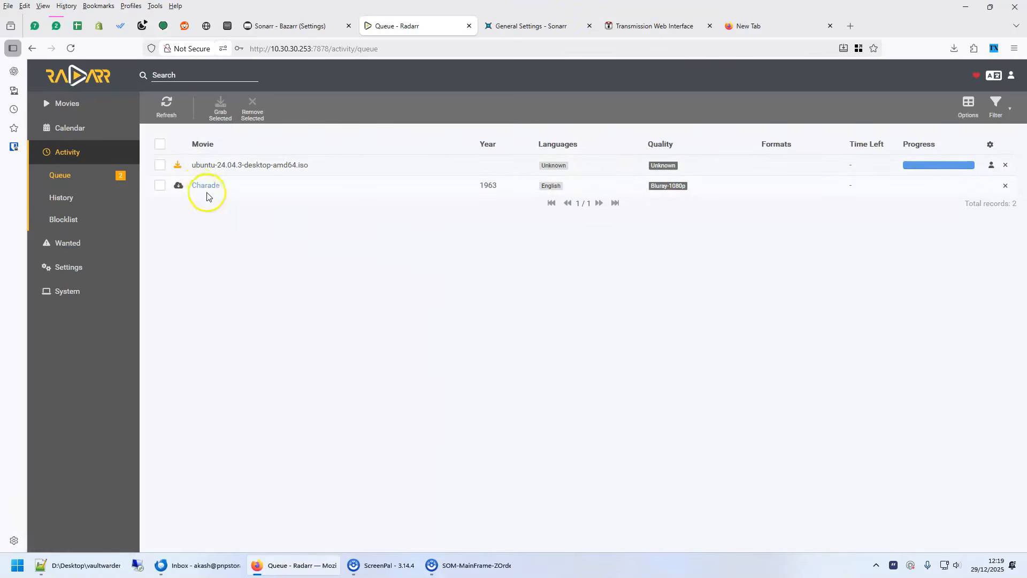
pyautogui.click(647, 26)
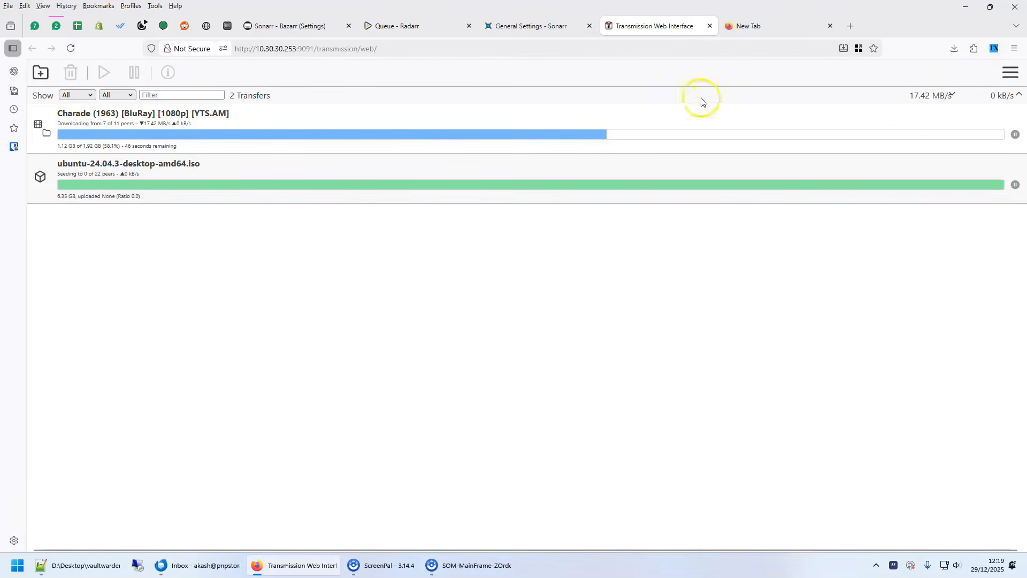
pyautogui.click(521, 27)
pyautogui.click(286, 26)
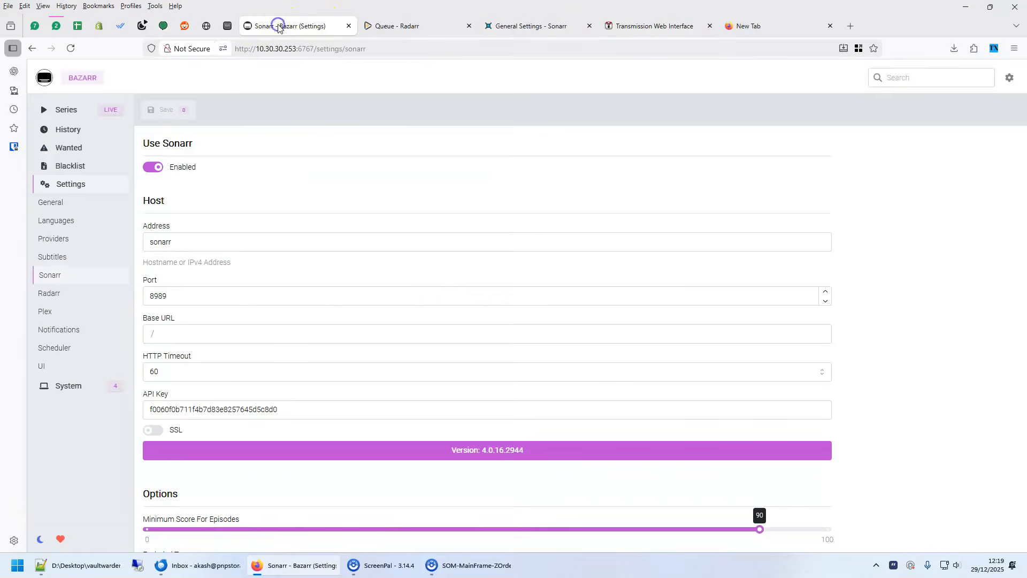
pyautogui.click(221, 26)
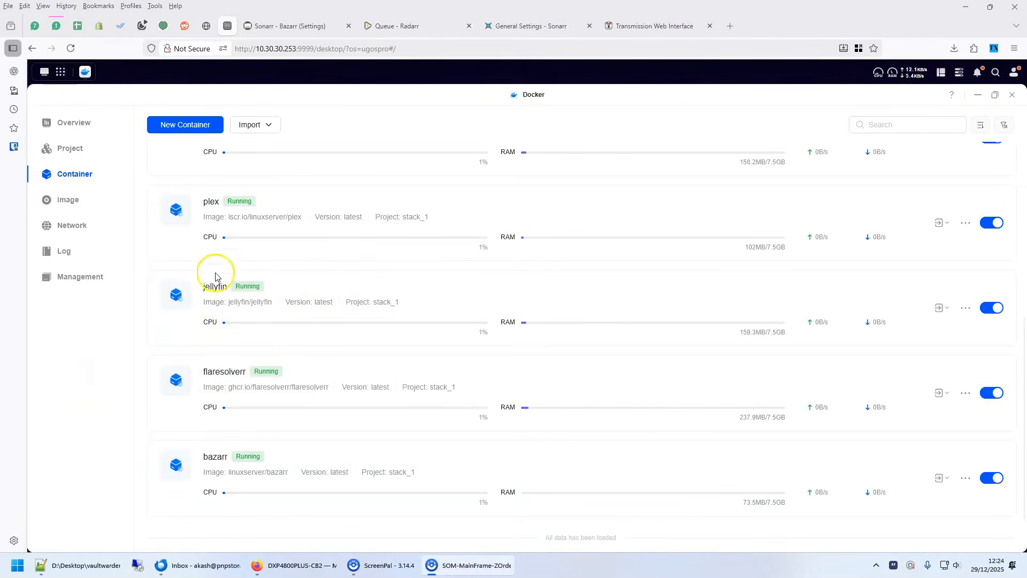
# Step: Open Jellyfin from the container list, connect anyway, keep the default server name and language, and fill in the administrator account's password
pyautogui.click(939, 308)
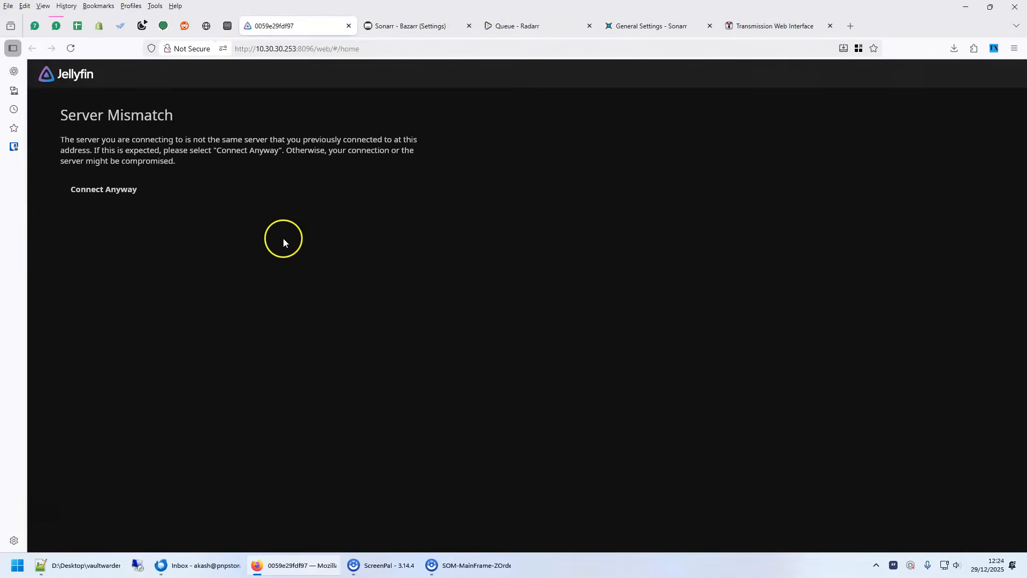
pyautogui.click(129, 192)
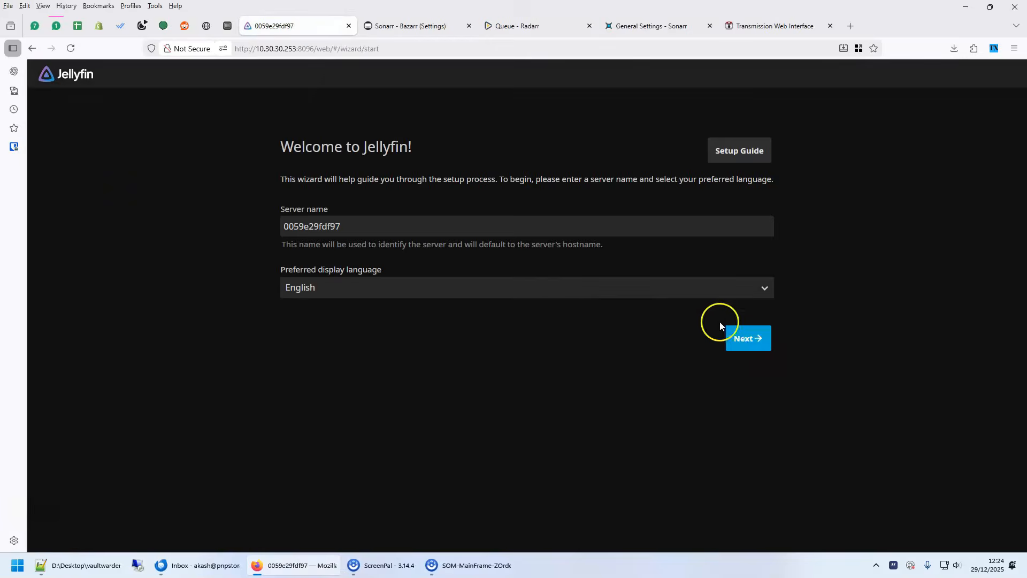
pyautogui.click(508, 287)
pyautogui.click(355, 346)
pyautogui.click(751, 409)
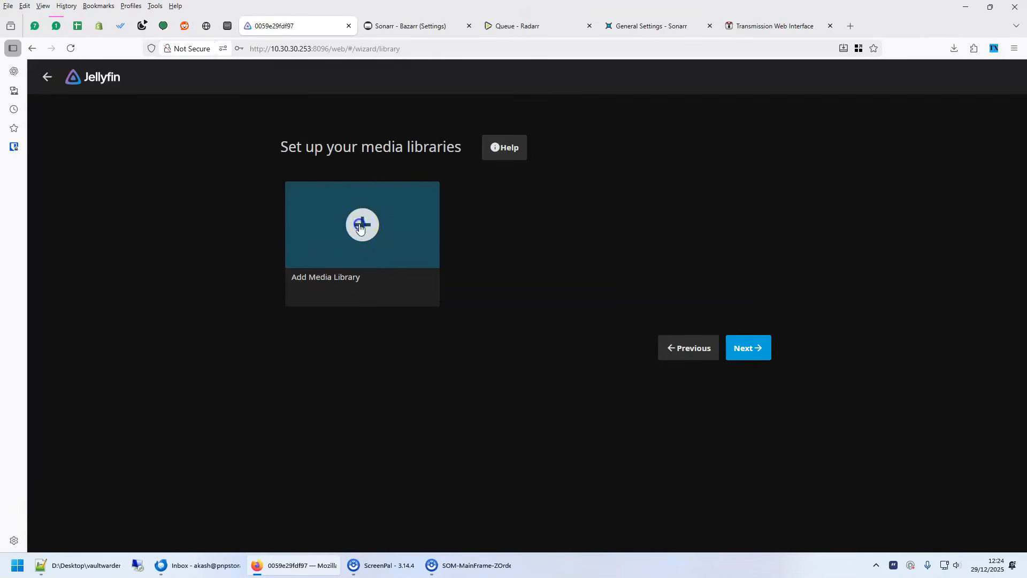
# Step: Start a media library with content type Movies and choose /data/movies as its folder path
pyautogui.click(359, 228)
pyautogui.click(415, 191)
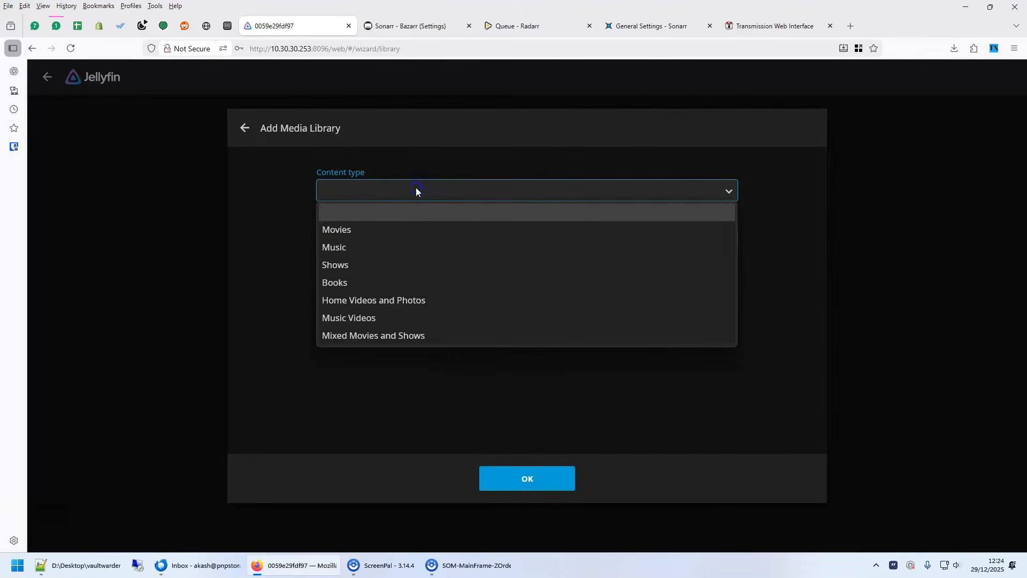
pyautogui.click(355, 228)
pyautogui.click(414, 250)
pyautogui.click(383, 293)
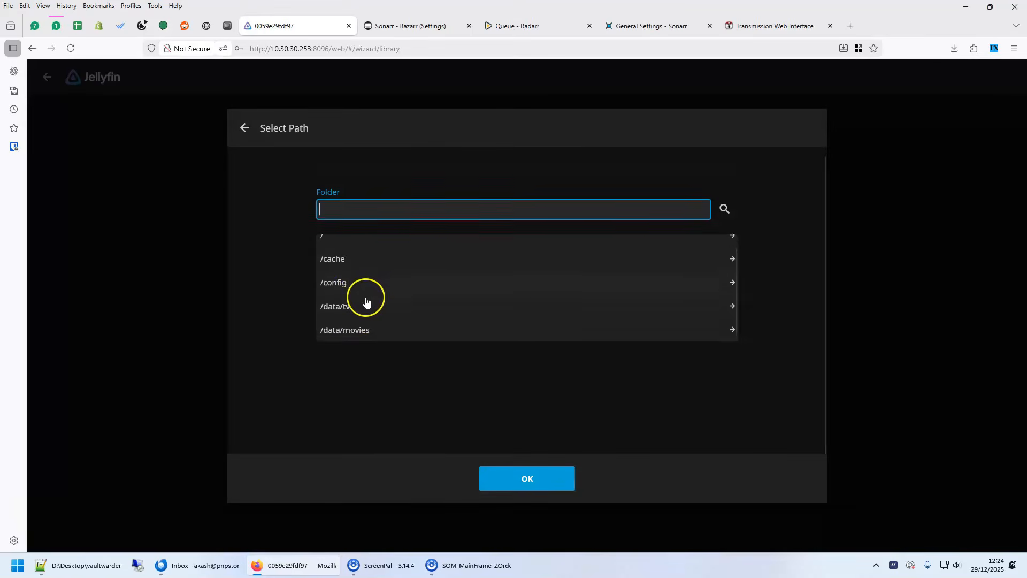
pyautogui.click(342, 329)
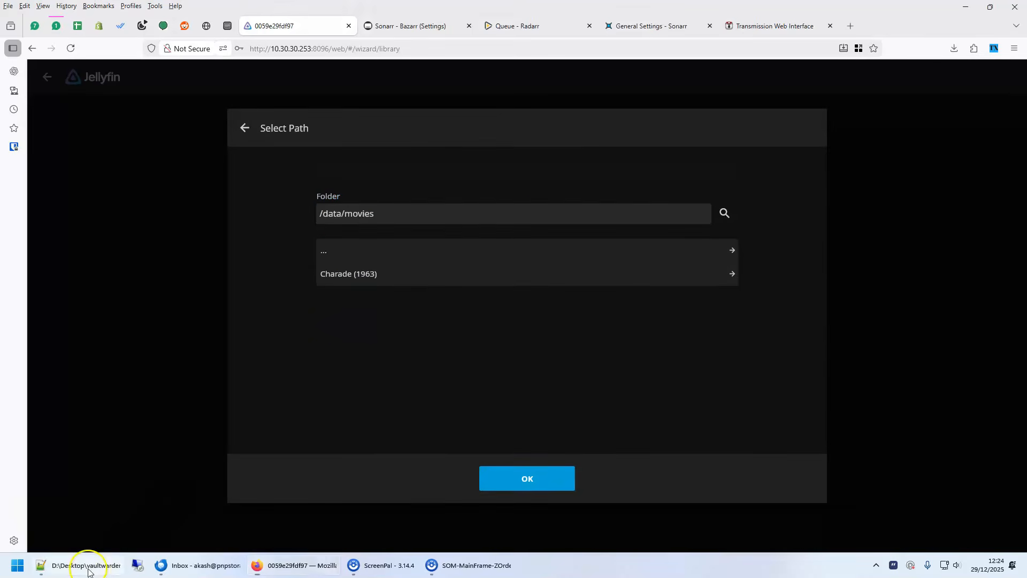
# Step: Check the Jellyfin movies volume mapping in docker-compose.yml in Notepad++, and return to Jellyfin's folder selection
pyautogui.click(86, 565)
pyautogui.scroll(-17, 184, 342)
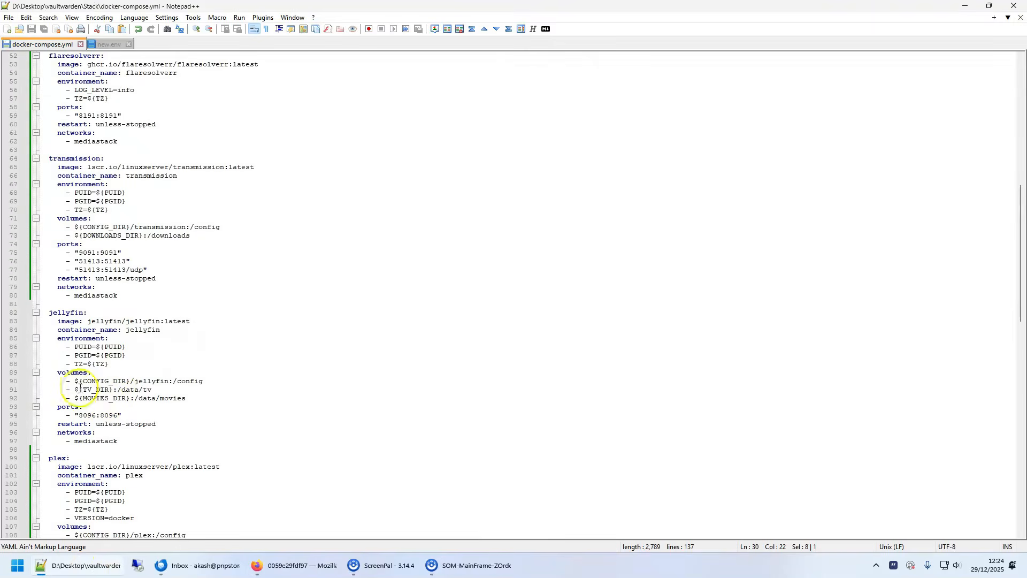
pyautogui.doubleClick(82, 399)
pyautogui.click(131, 399)
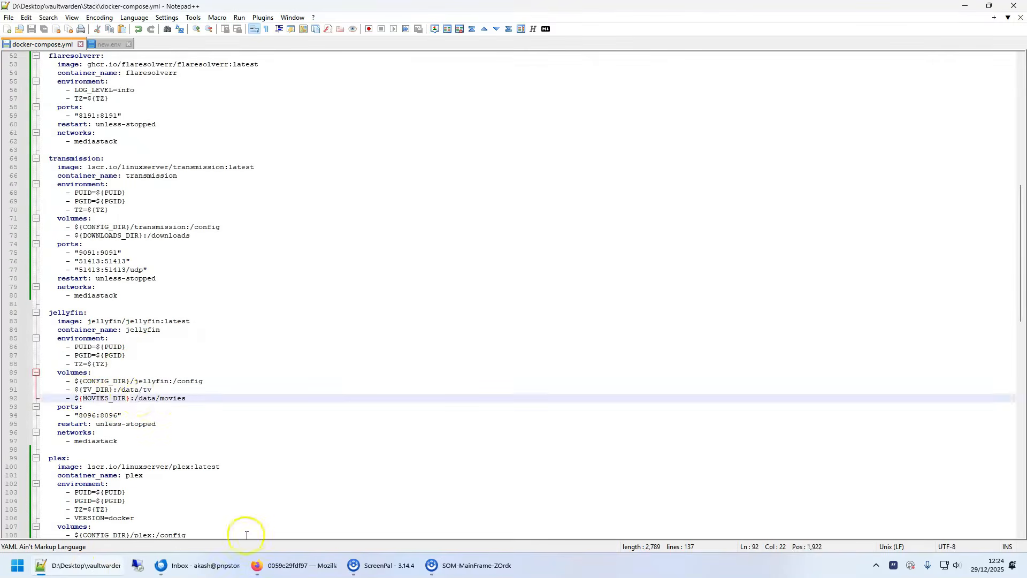
pyautogui.click(293, 565)
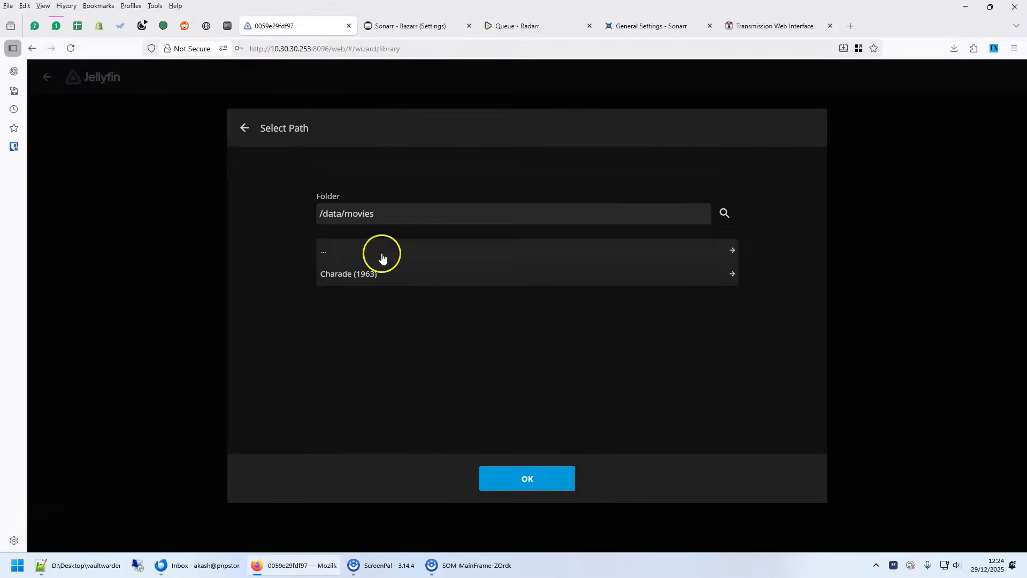
# Step: Confirm /data/movies as the Movies library's only folder and save the library
pyautogui.click(525, 486)
pyautogui.click(382, 291)
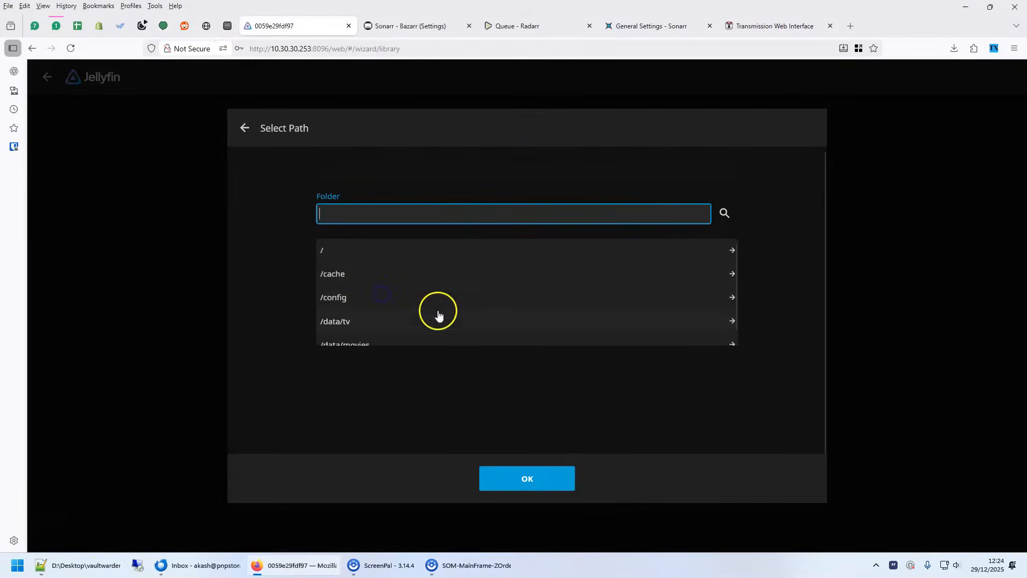
pyautogui.click(545, 483)
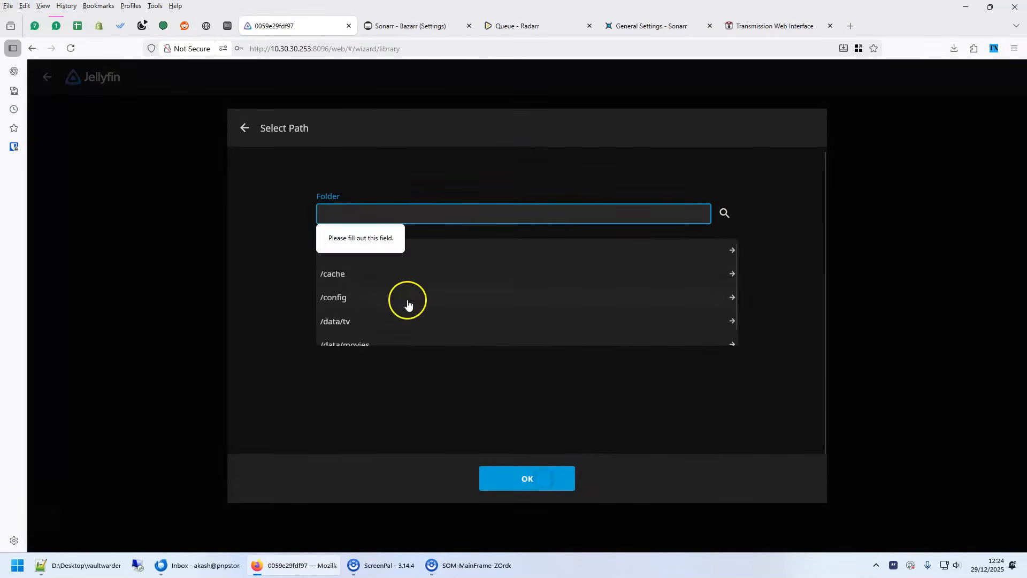
pyautogui.click(246, 129)
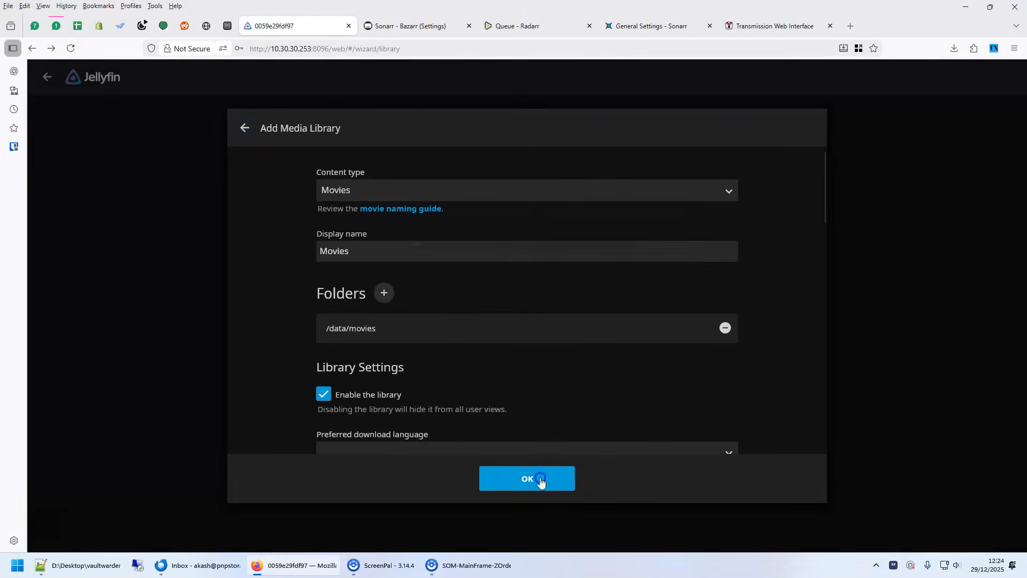
# Step: Add a second media library with content type Shows, display name Shows and folder /data/tv
pyautogui.click(522, 227)
pyautogui.click(403, 196)
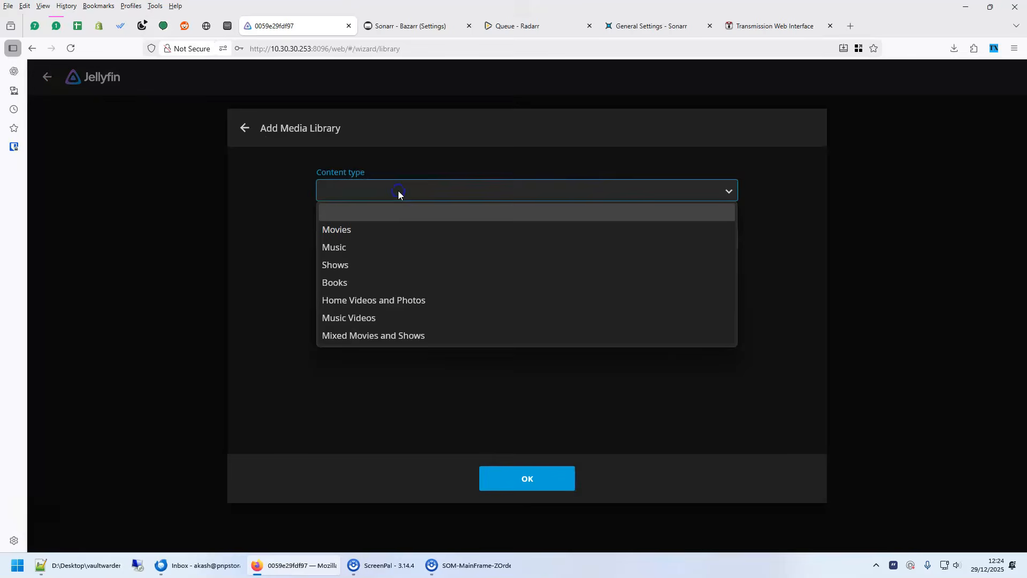
pyautogui.click(349, 282)
pyautogui.click(364, 191)
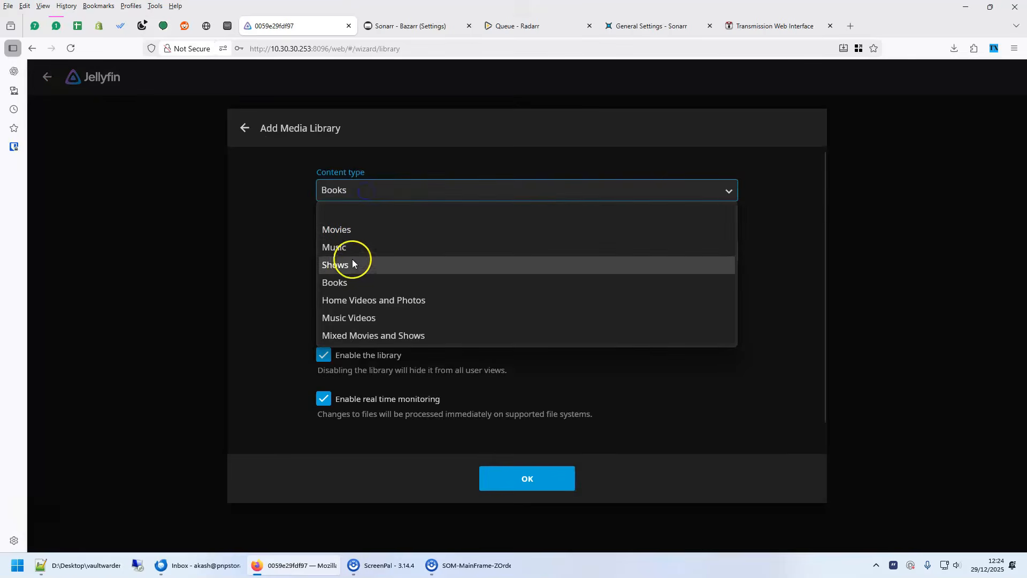
pyautogui.click(352, 264)
pyautogui.click(363, 250)
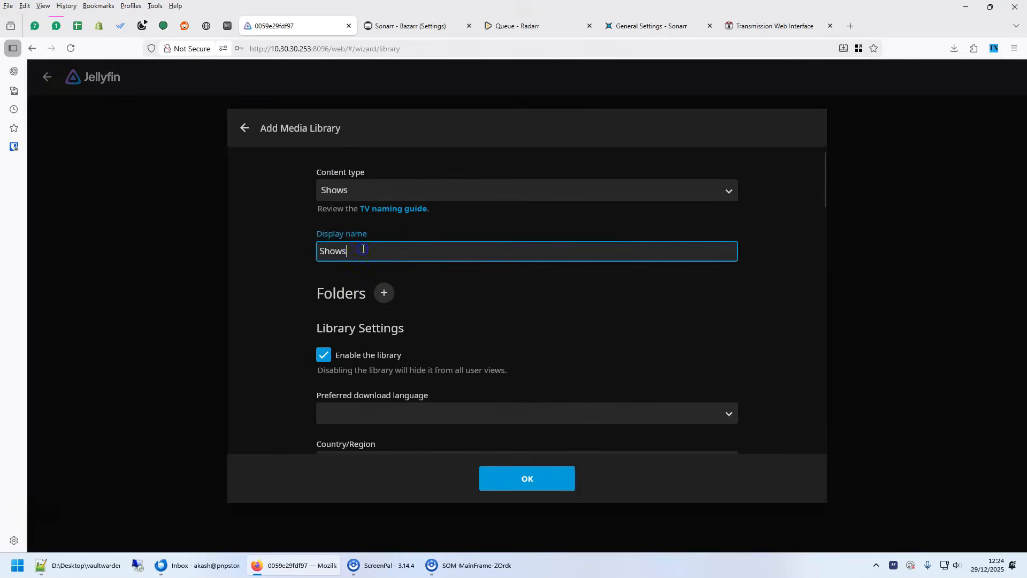
pyautogui.click(382, 293)
pyautogui.click(338, 314)
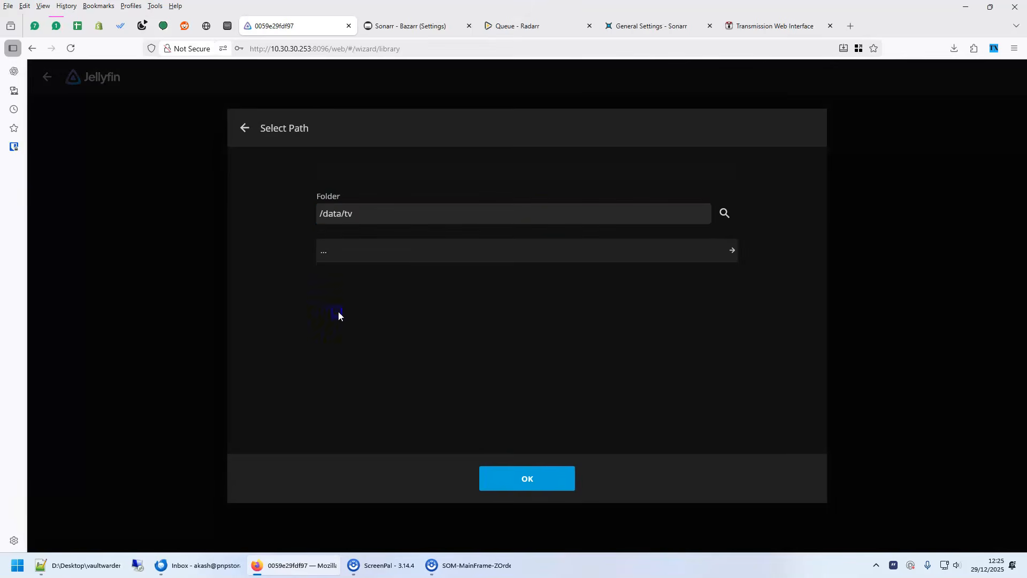
pyautogui.click(551, 484)
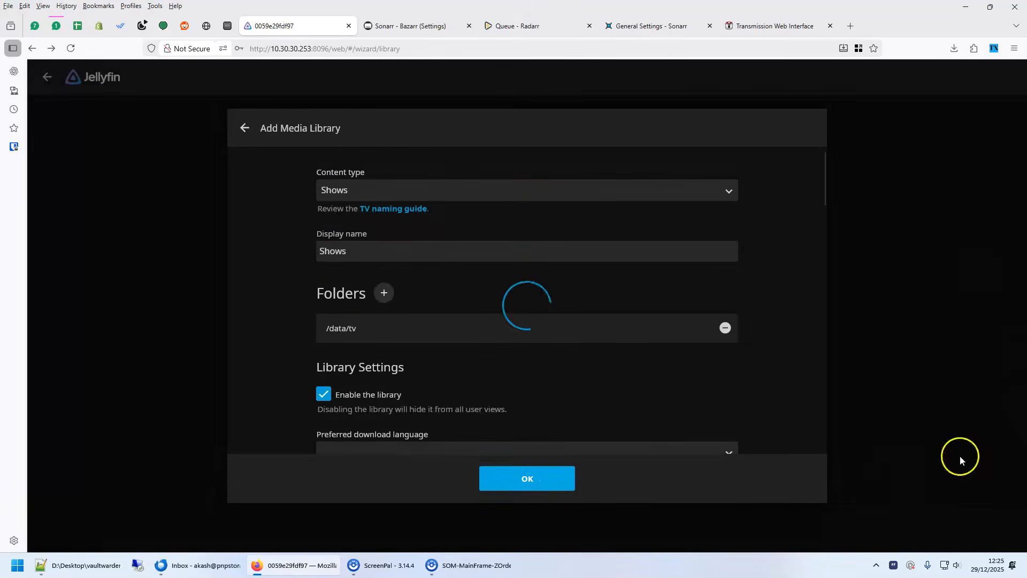
# Step: Accept the default metadata language English and country United States, and finish the remaining setup wizard pages
pyautogui.click(751, 348)
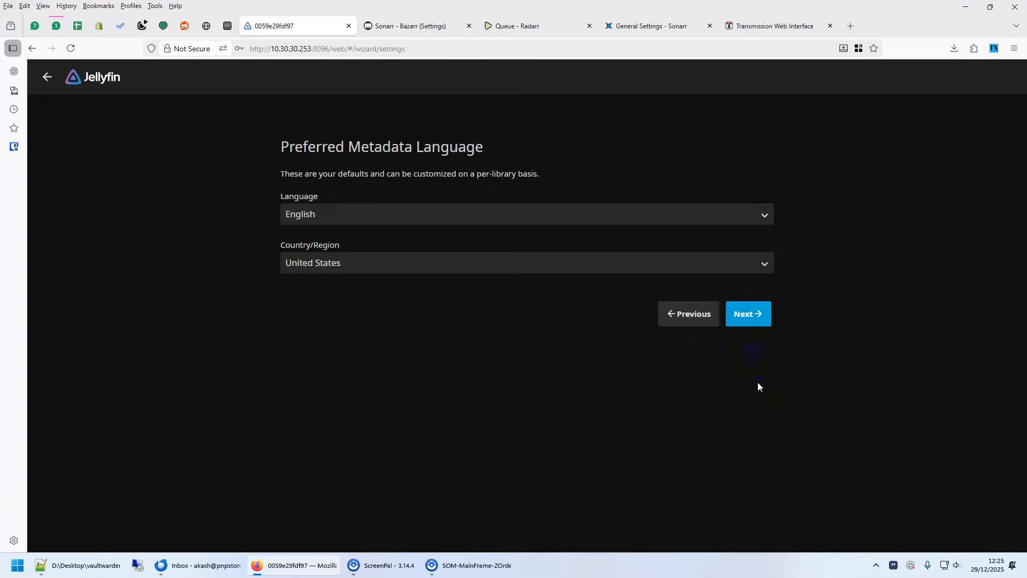
pyautogui.click(755, 320)
pyautogui.click(754, 238)
pyautogui.click(753, 226)
# Step: Sign in to Jellyfin as root with the saved account password
pyautogui.click(512, 229)
pyautogui.click(489, 276)
pyautogui.click(362, 148)
pyautogui.click(359, 181)
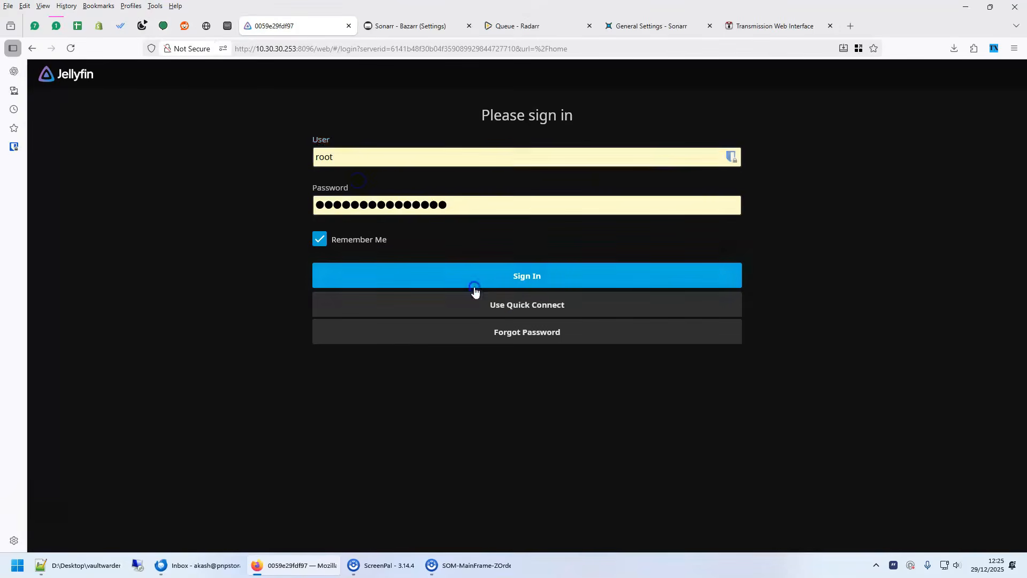
pyautogui.click(475, 291)
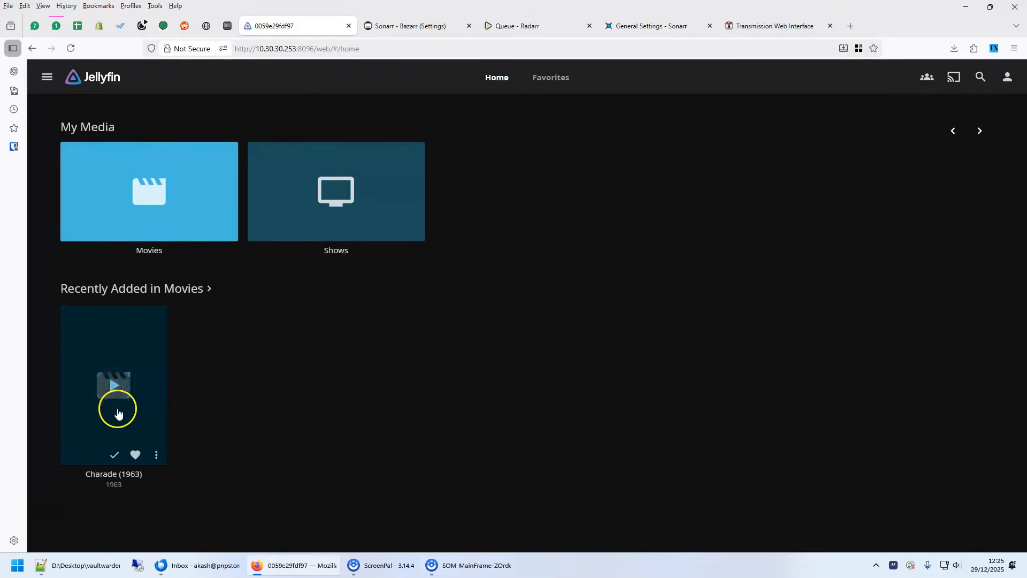
# Step: Play Charade (1963) from the recently added movies, skip to about 5:30, and return to the Jellyfin home page
pyautogui.click(113, 395)
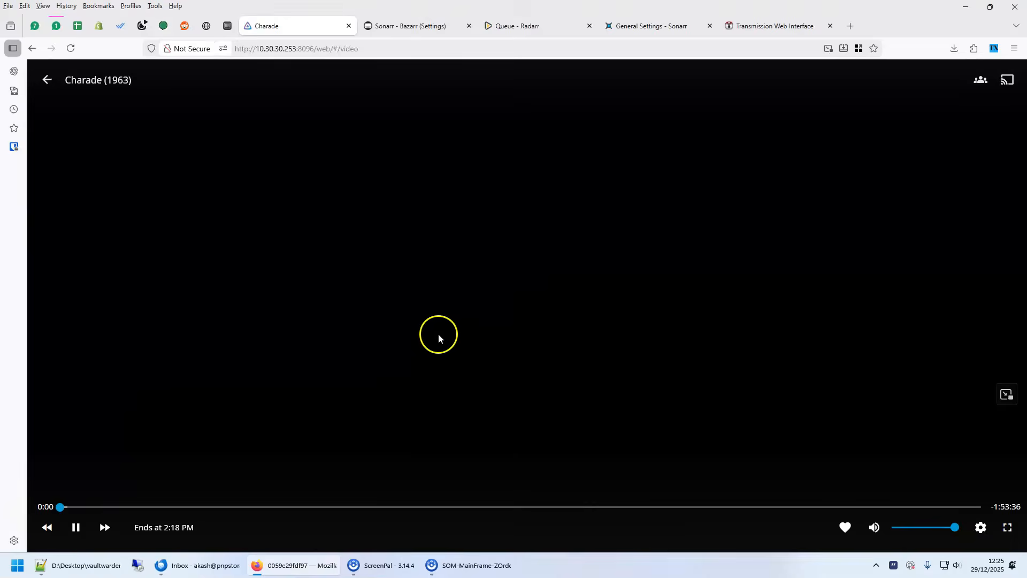
pyautogui.click(105, 507)
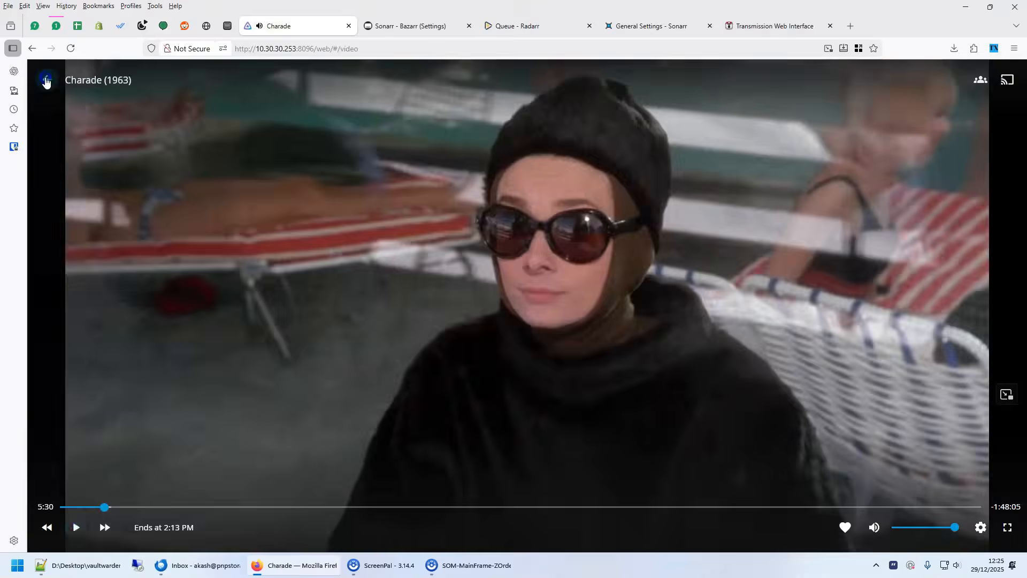
pyautogui.click(46, 81)
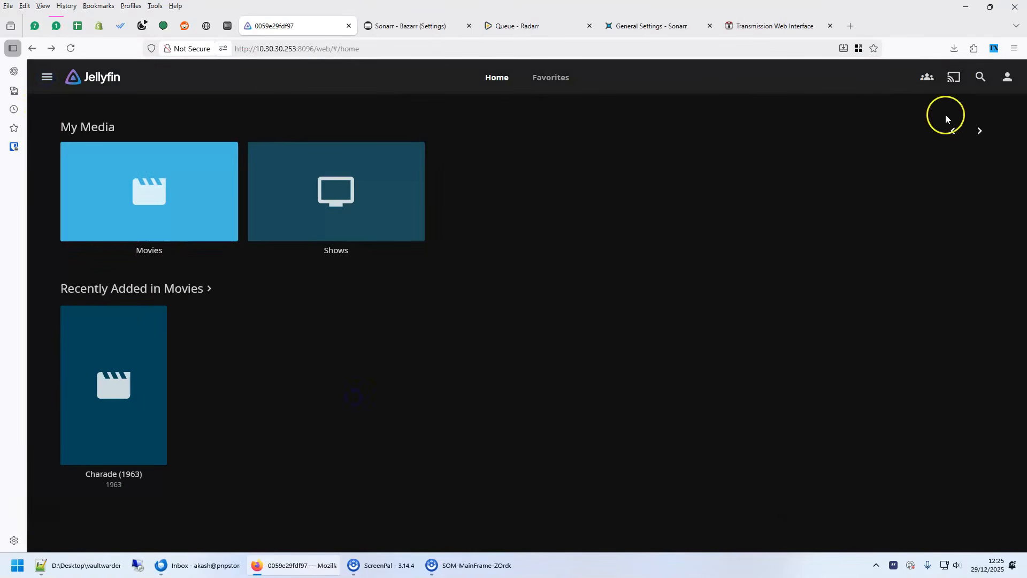
# Step: Open the Plex web interface on port 32400 from the NAS container list and look at its account menu
pyautogui.click(225, 30)
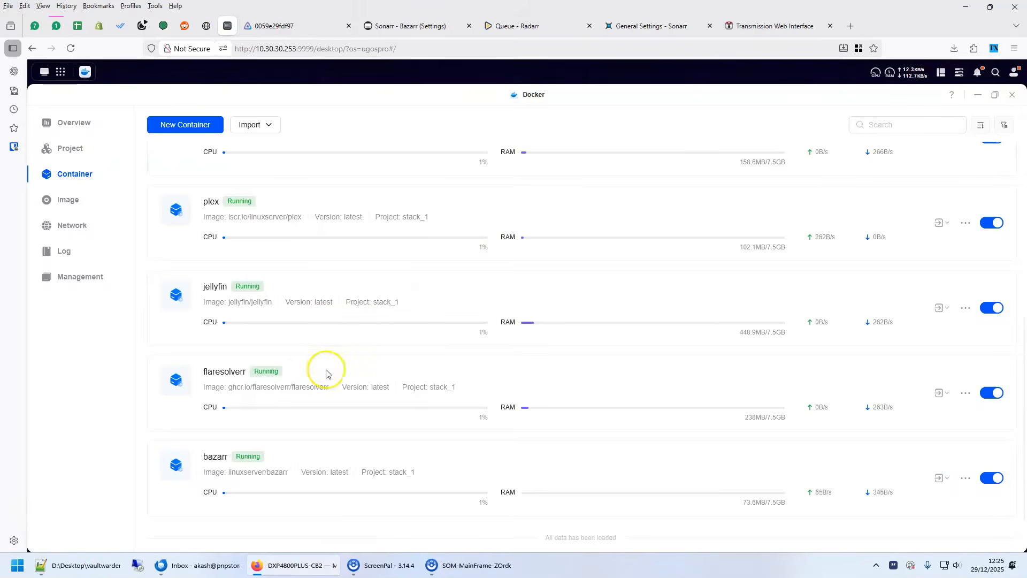
pyautogui.scroll(1, 328, 373)
pyautogui.click(942, 271)
pyautogui.click(926, 302)
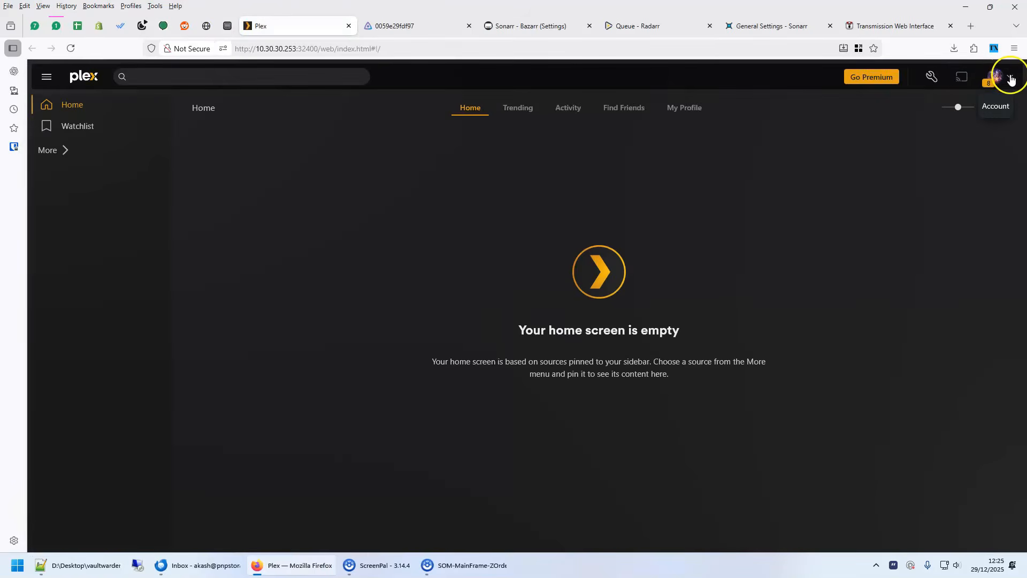
pyautogui.click(1011, 79)
pyautogui.click(860, 161)
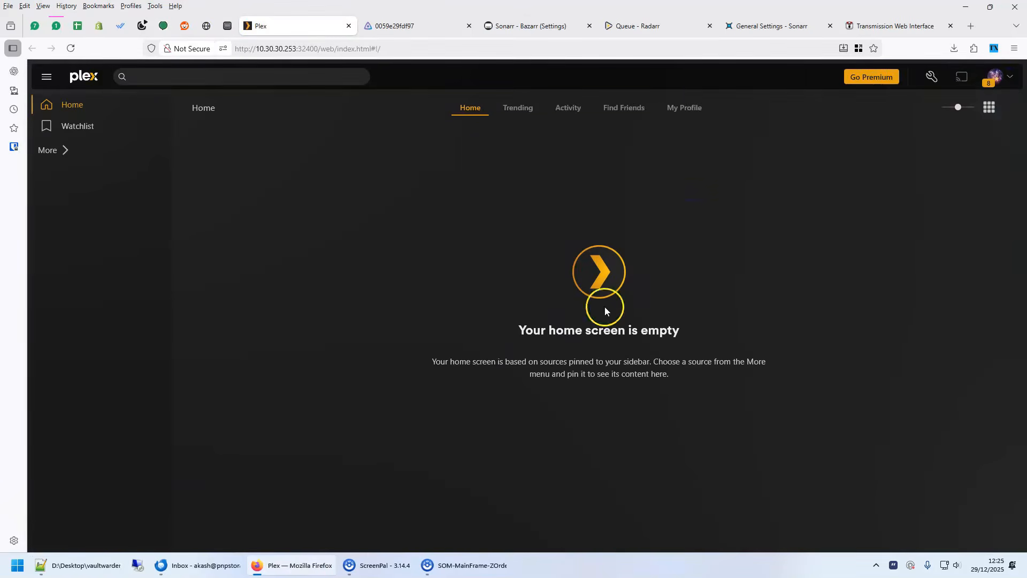